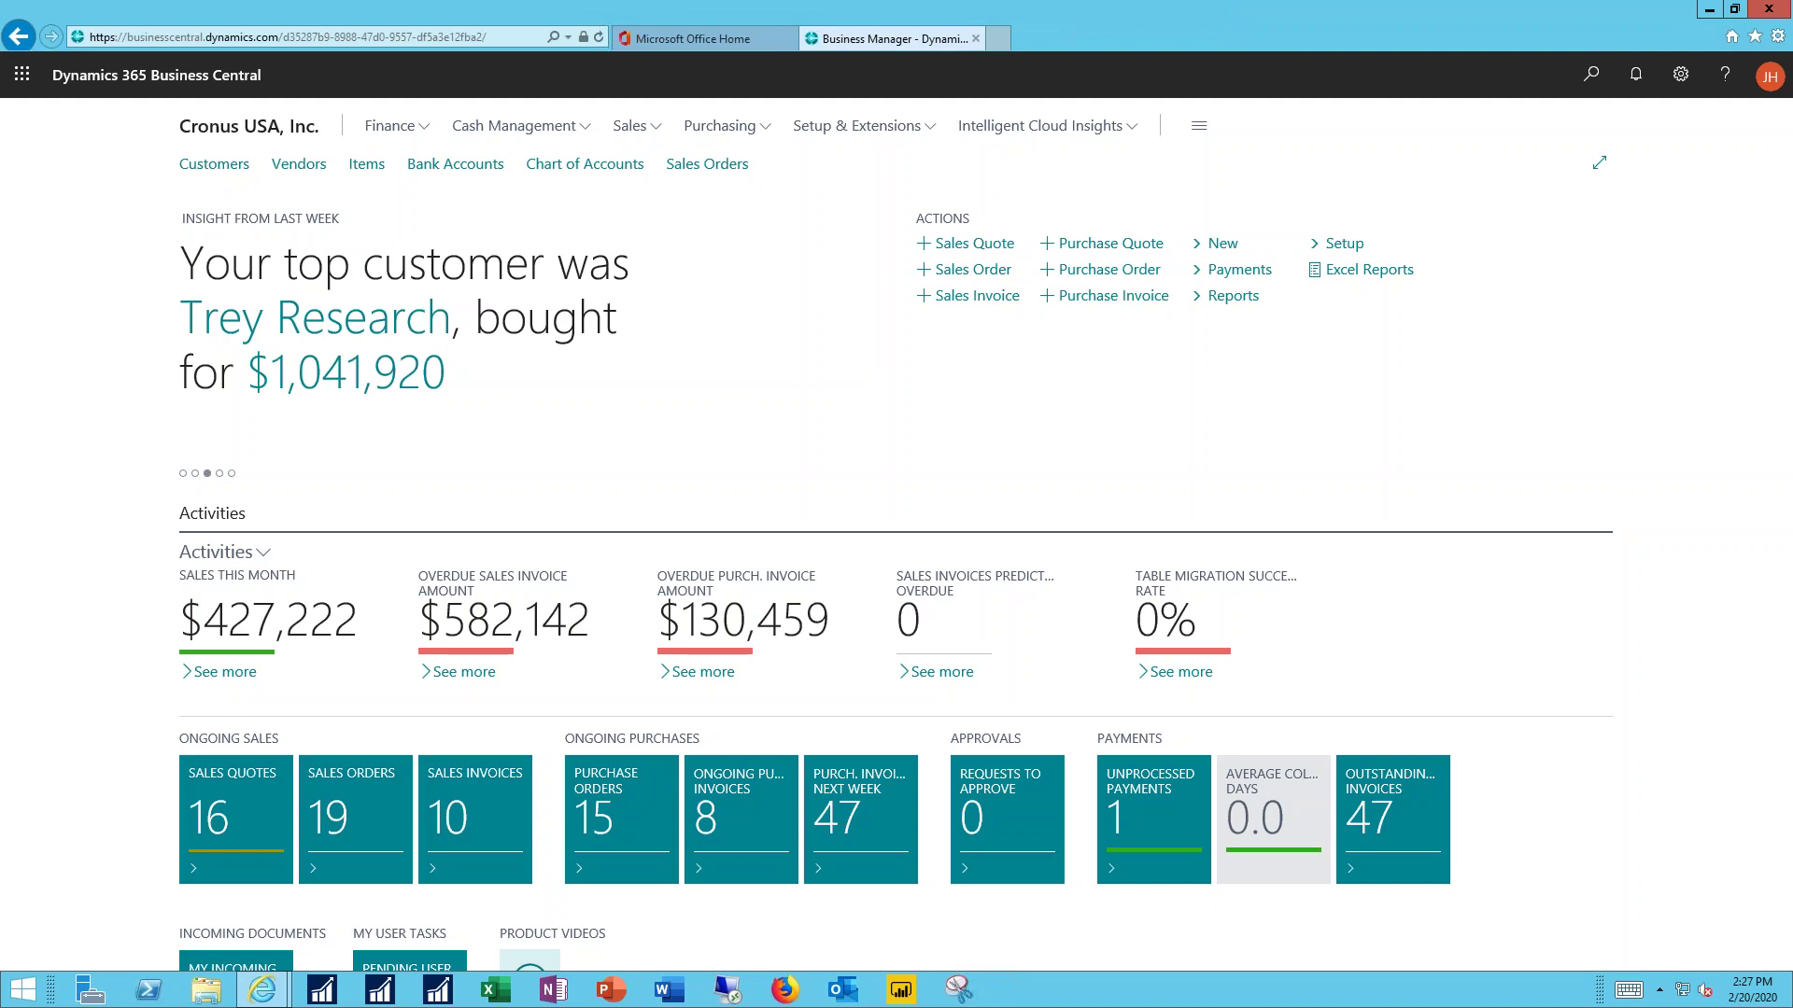
Step: In the Chart of Accounts, create a new G/L account 40120 named International Sales
left_click(396, 128)
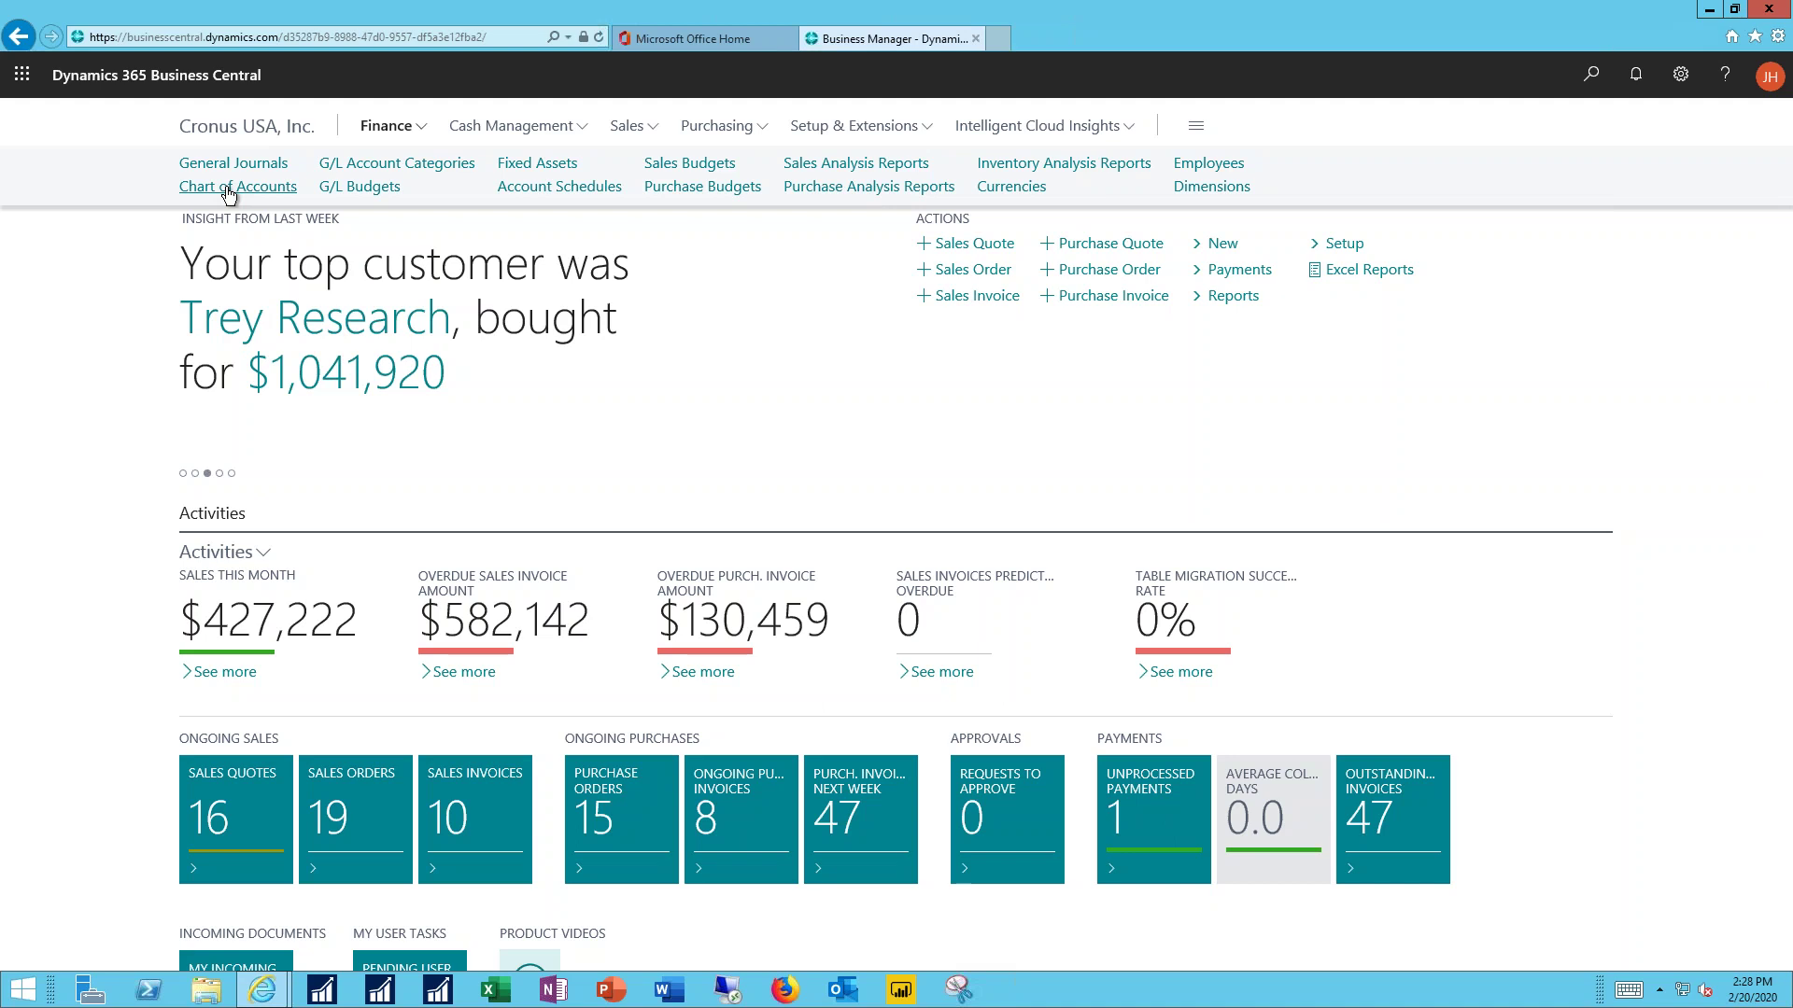
left_click(229, 189)
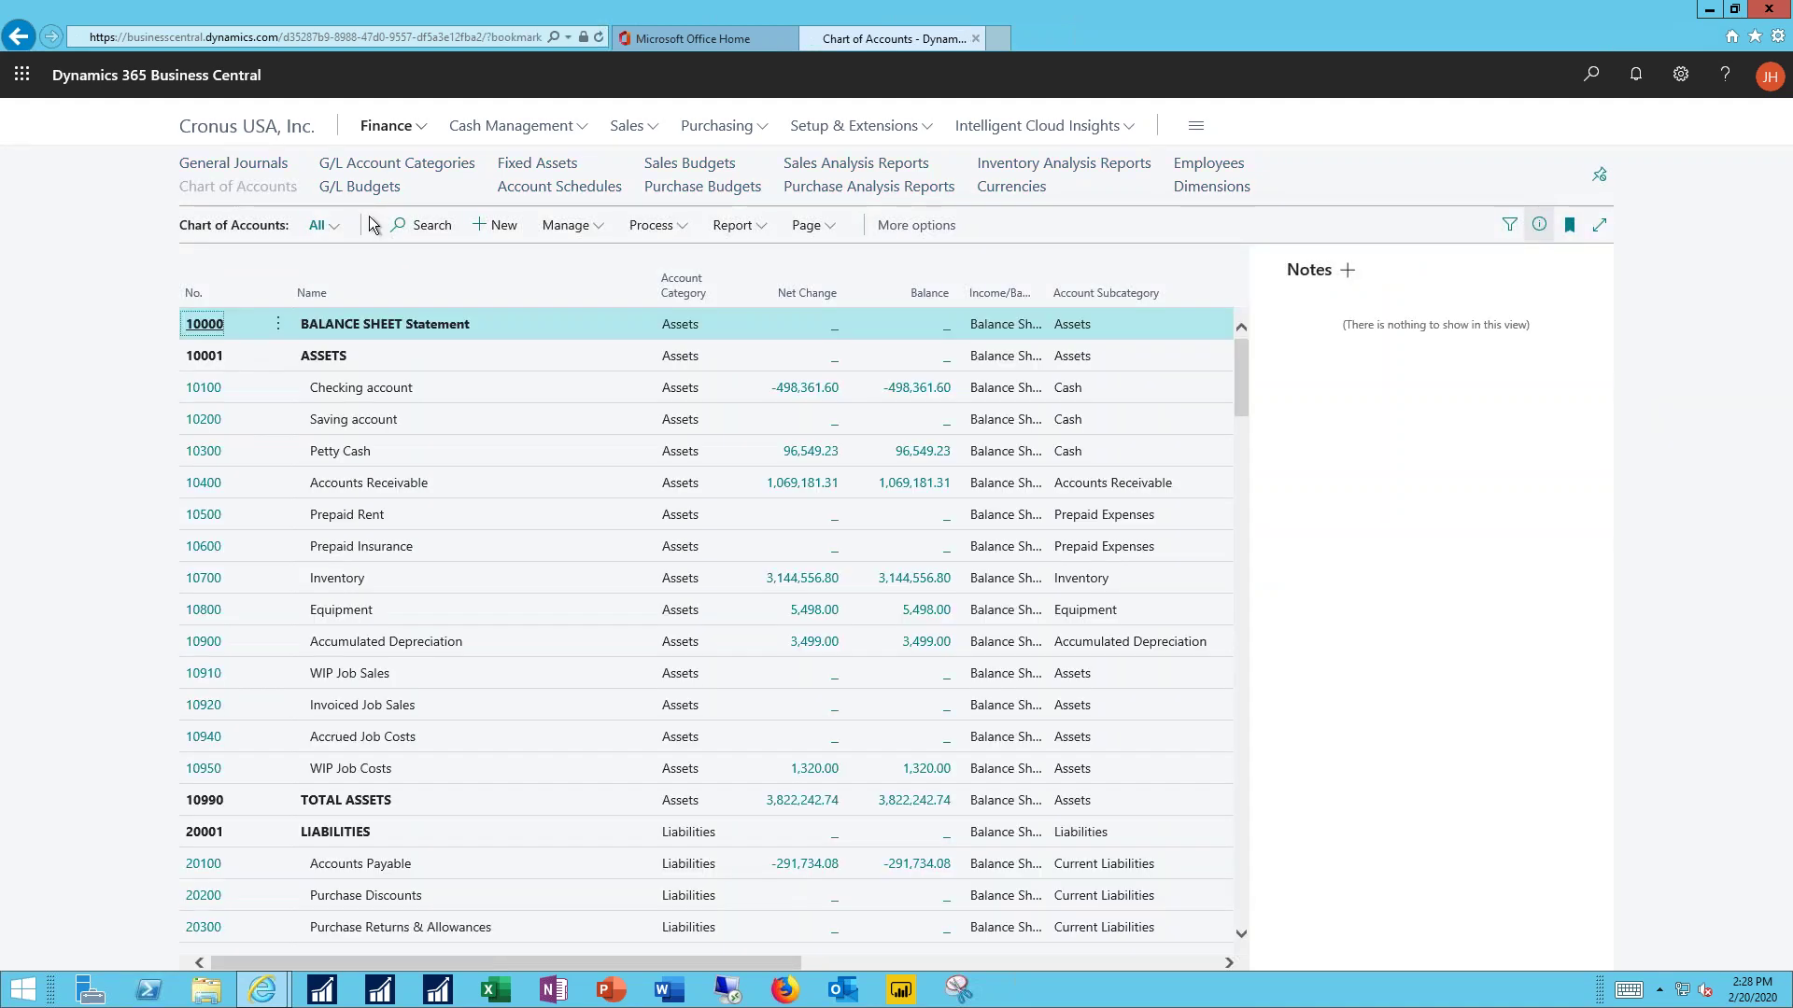
left_click(504, 228)
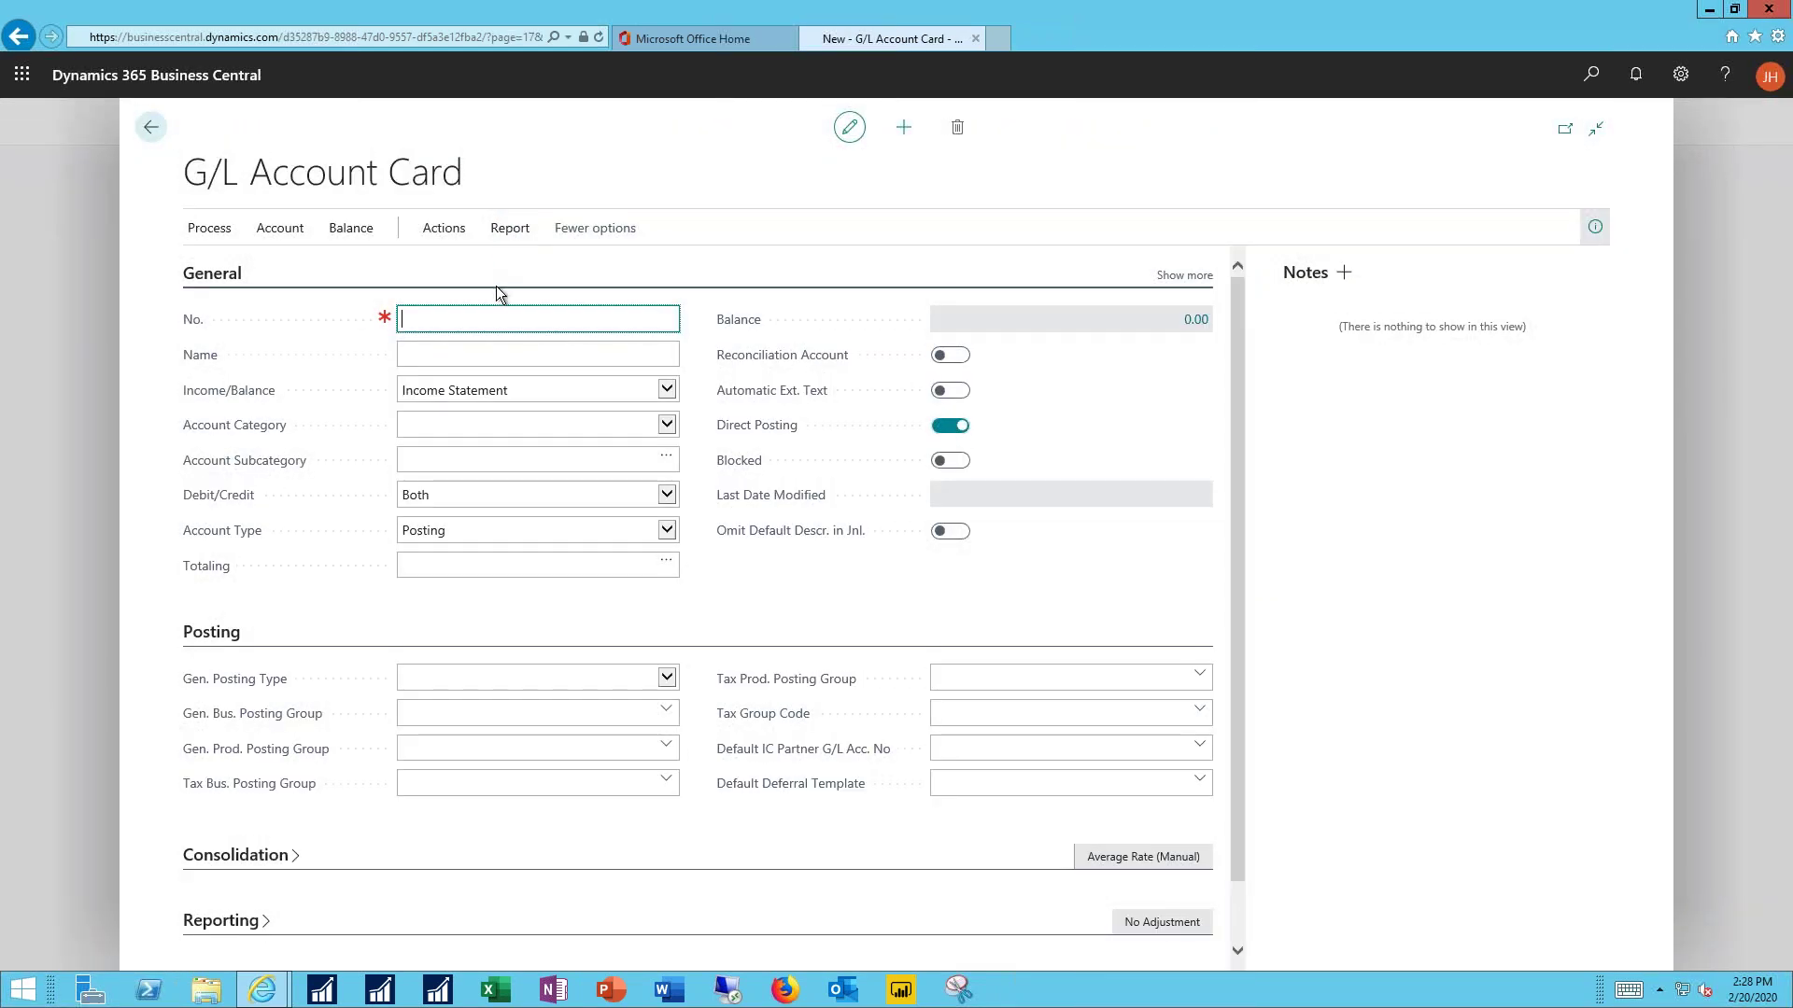
type("40120")
key("Tab")
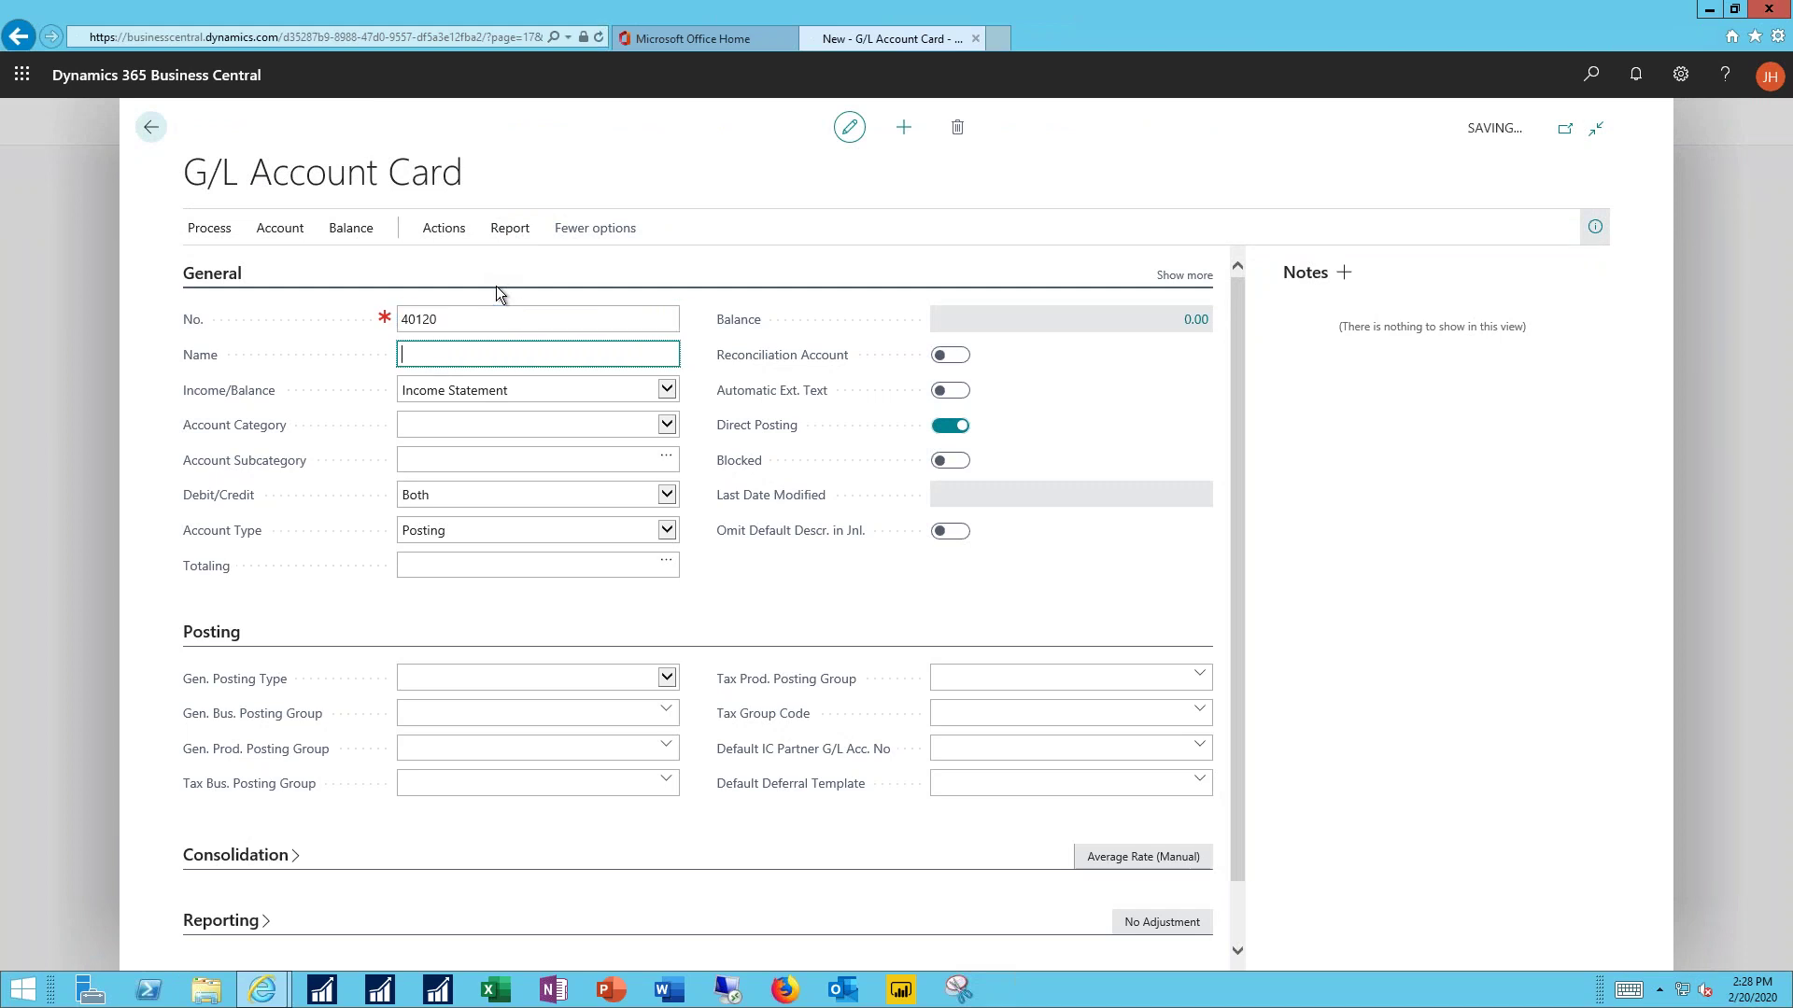
type("Inter")
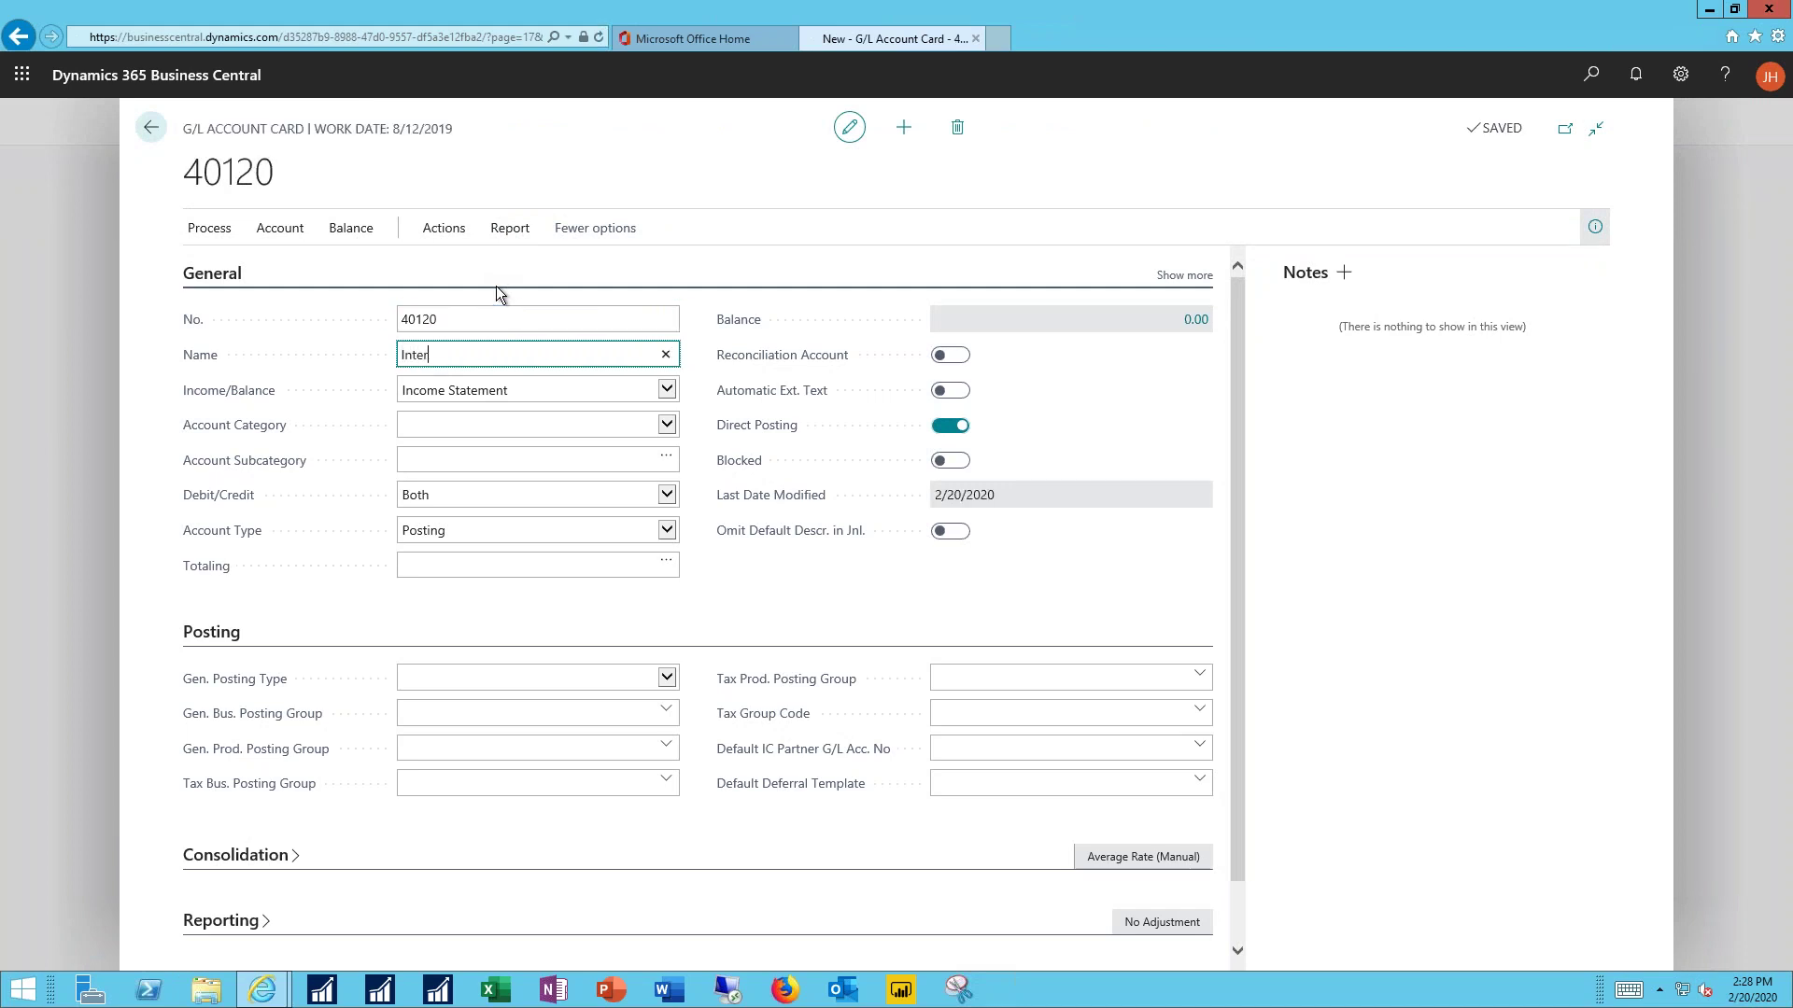
type("national Sales")
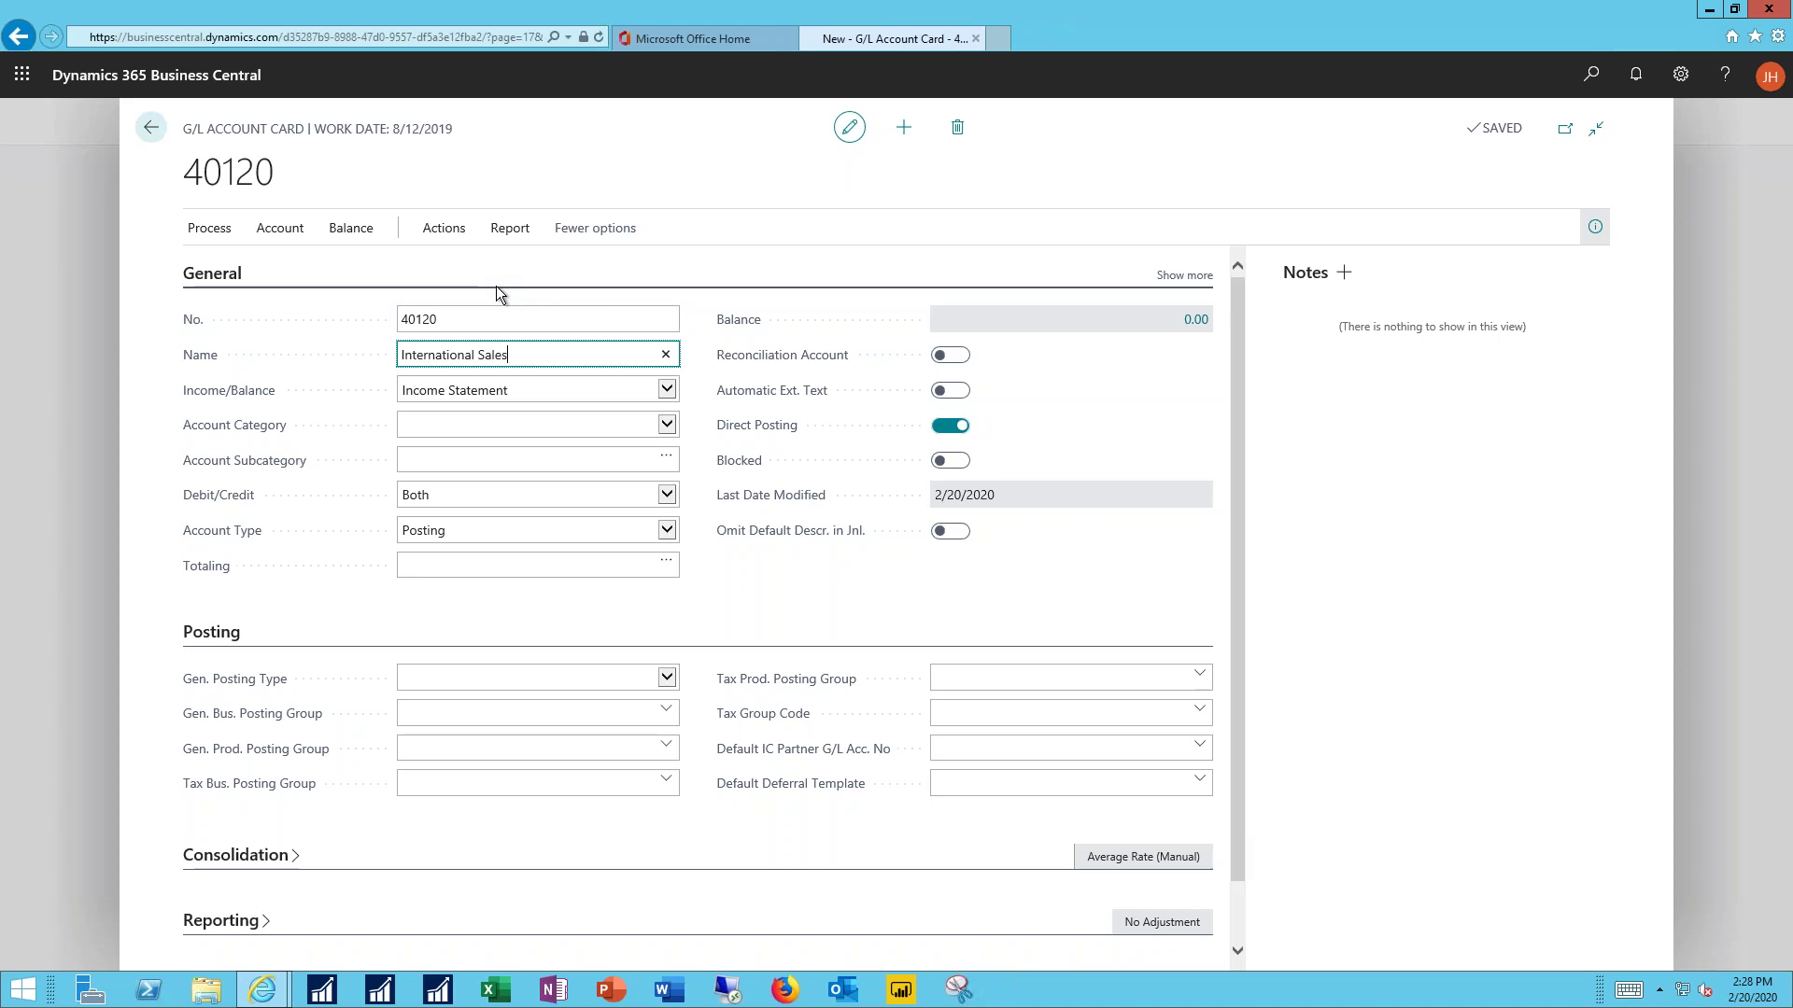
key("Tab")
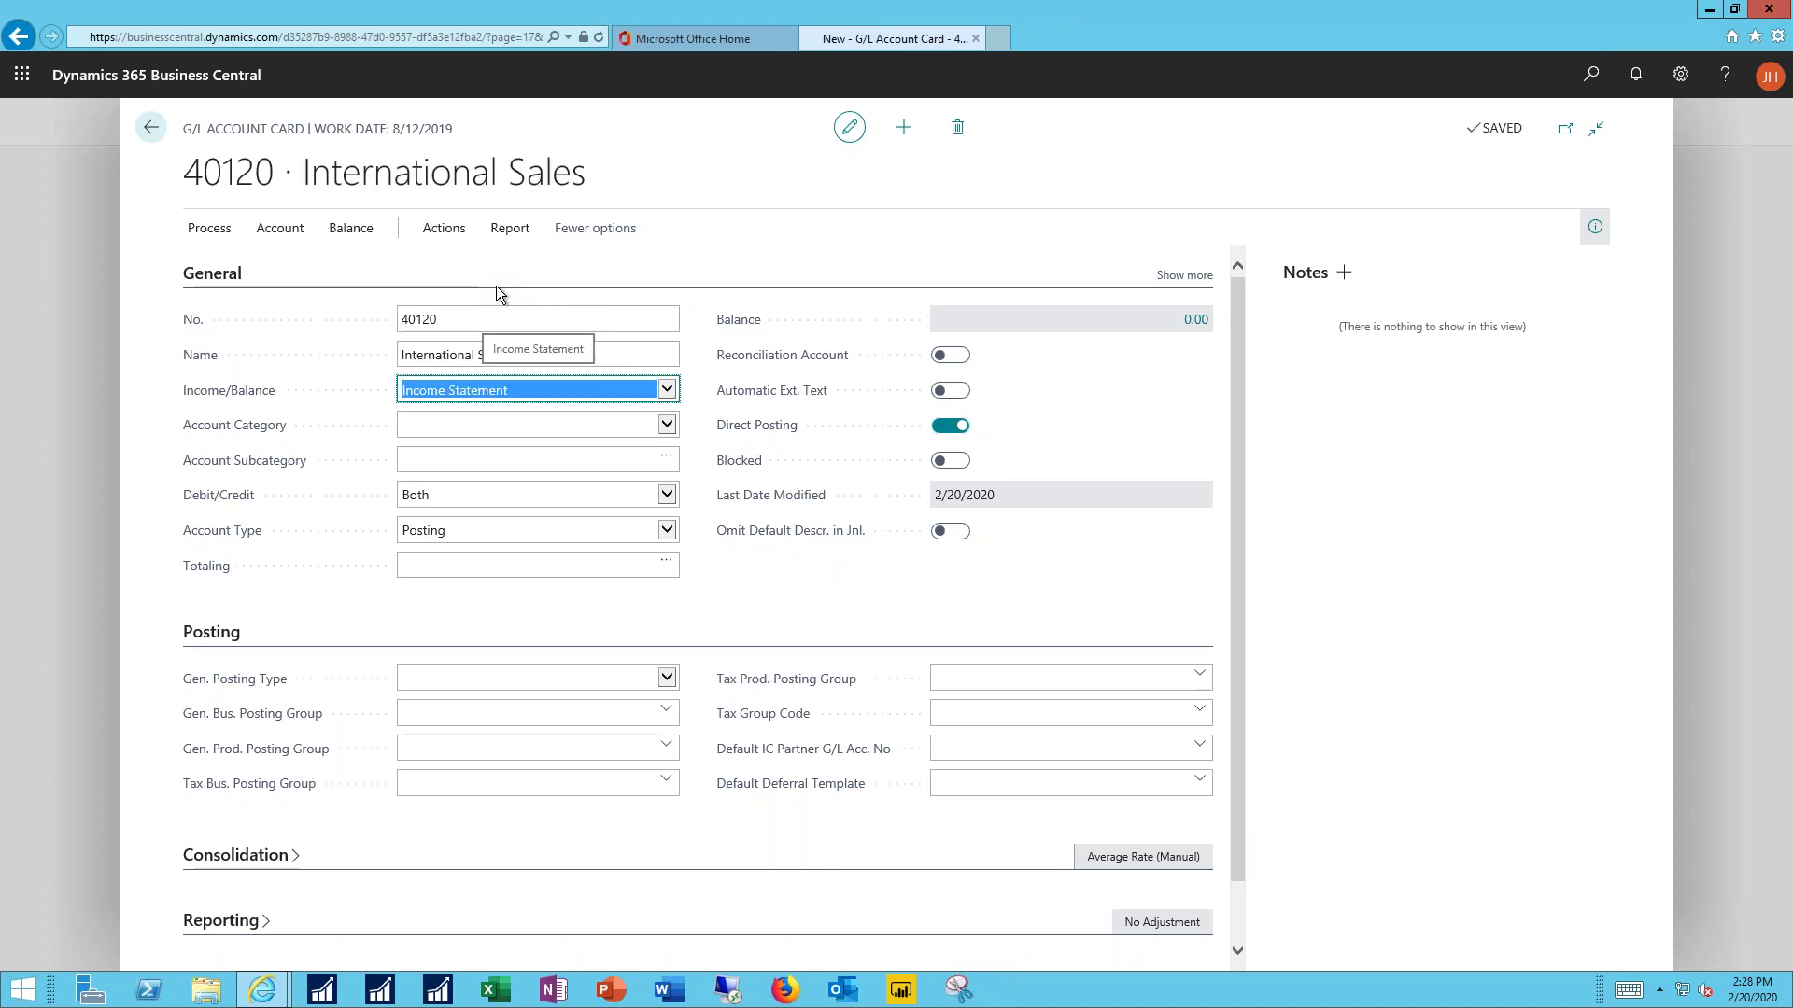
Step: Set the account category to Income and the subcategory to Income, Services
left_click(667, 426)
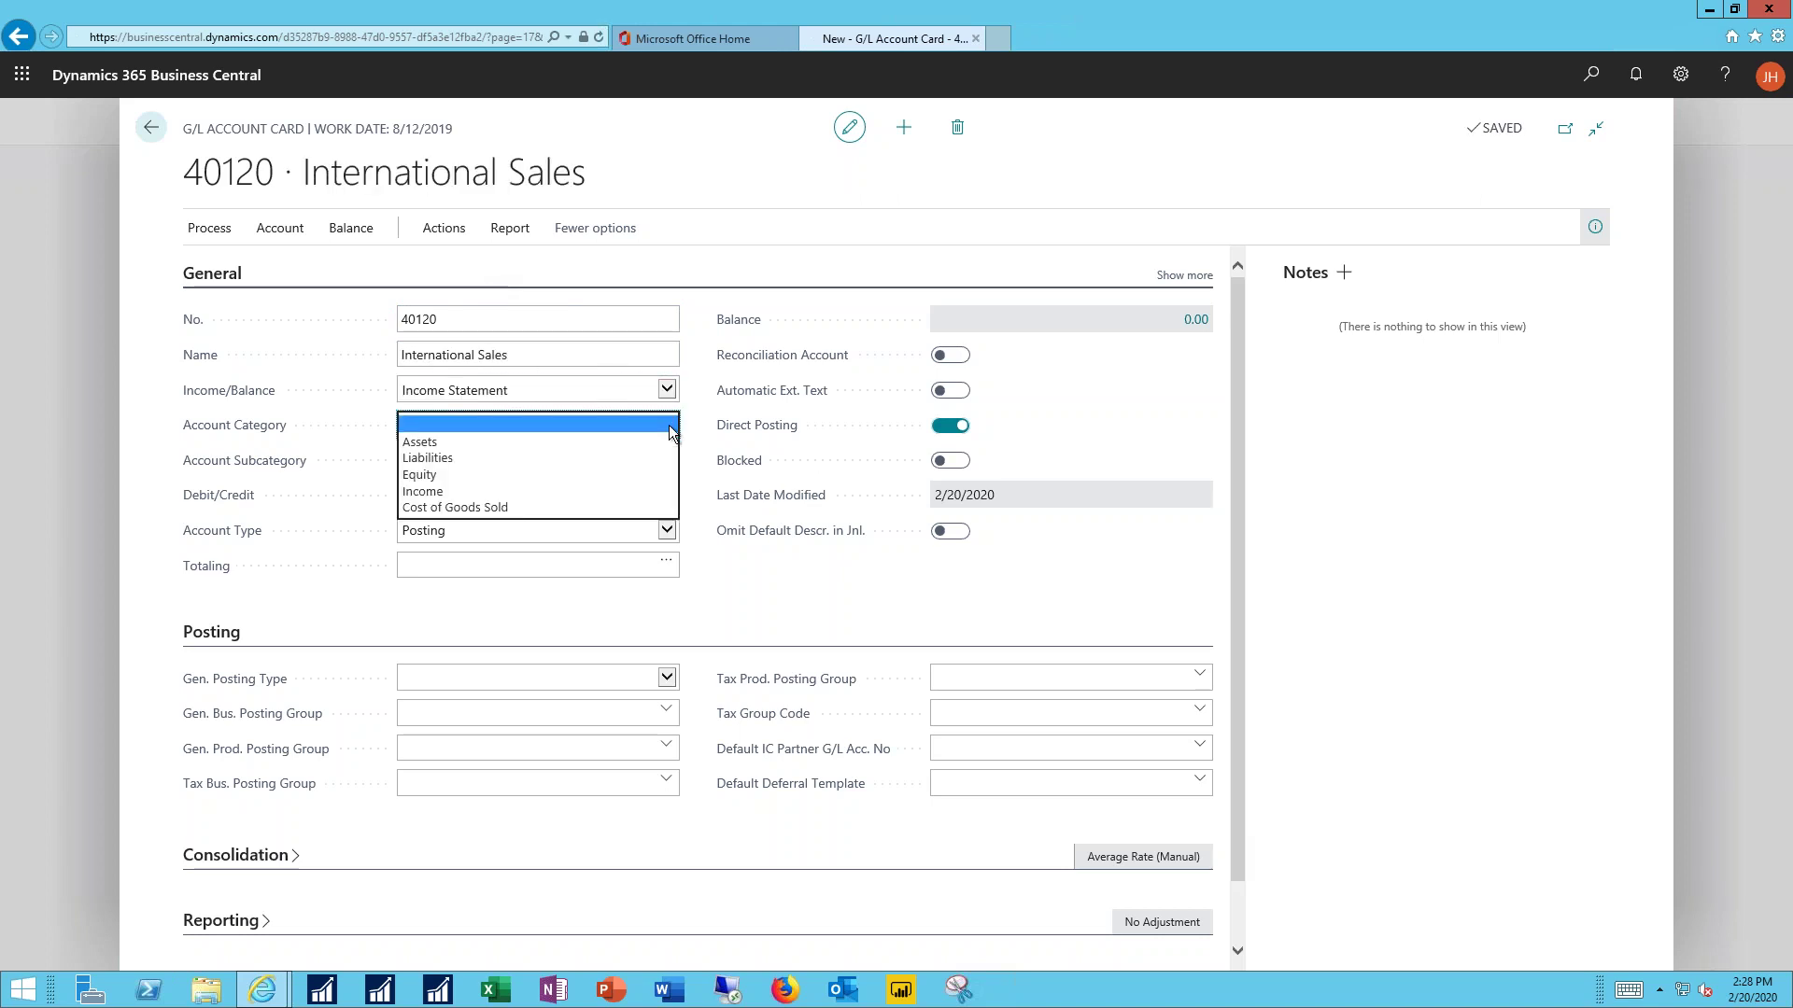
left_click(467, 491)
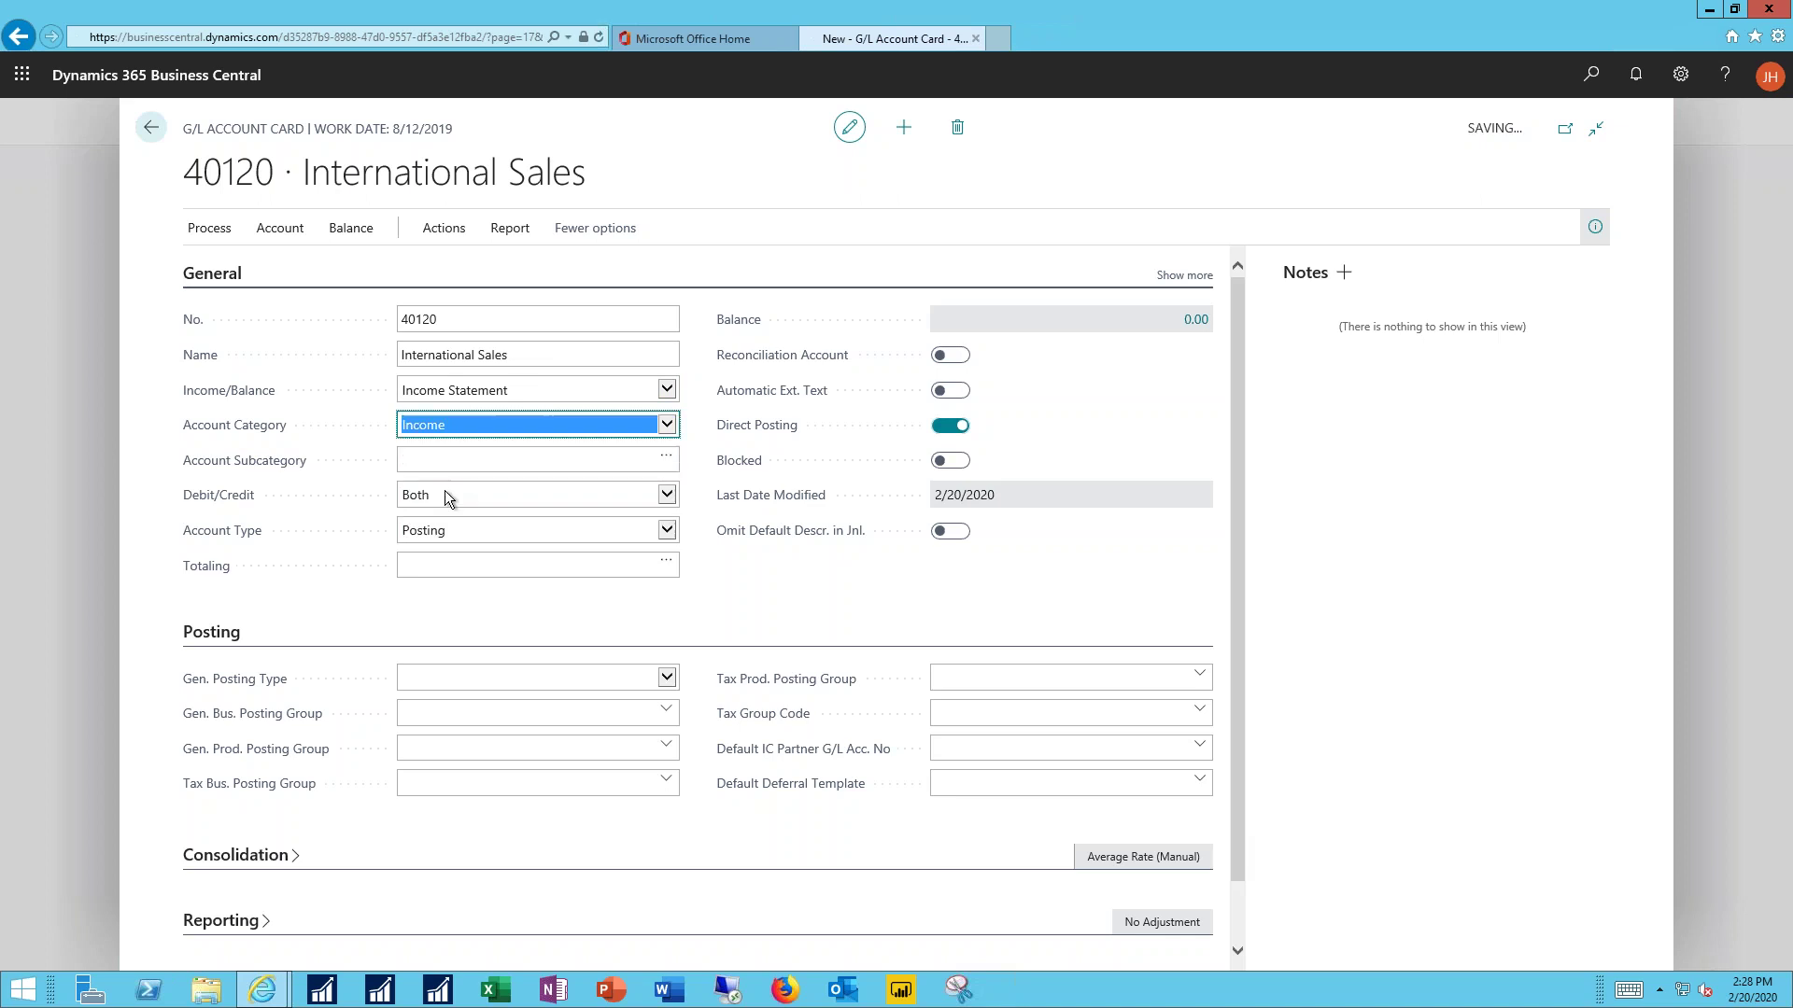
left_click(666, 464)
left_click(667, 461)
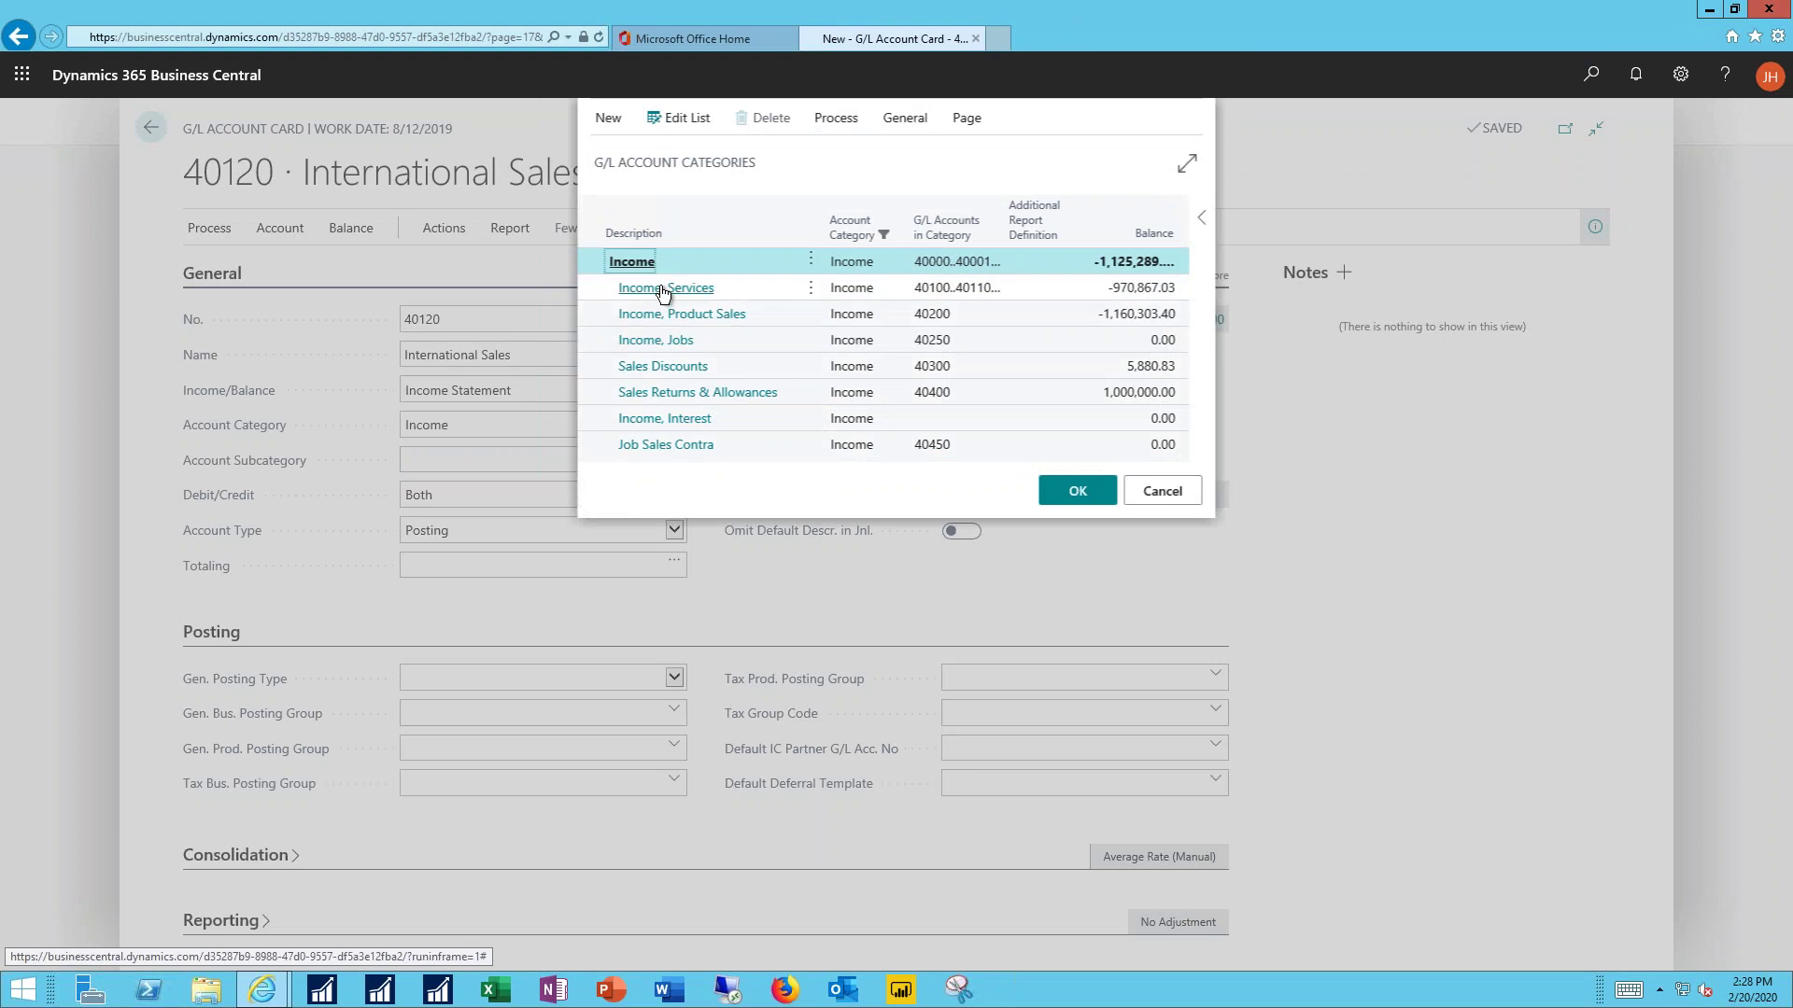
double_click(663, 289)
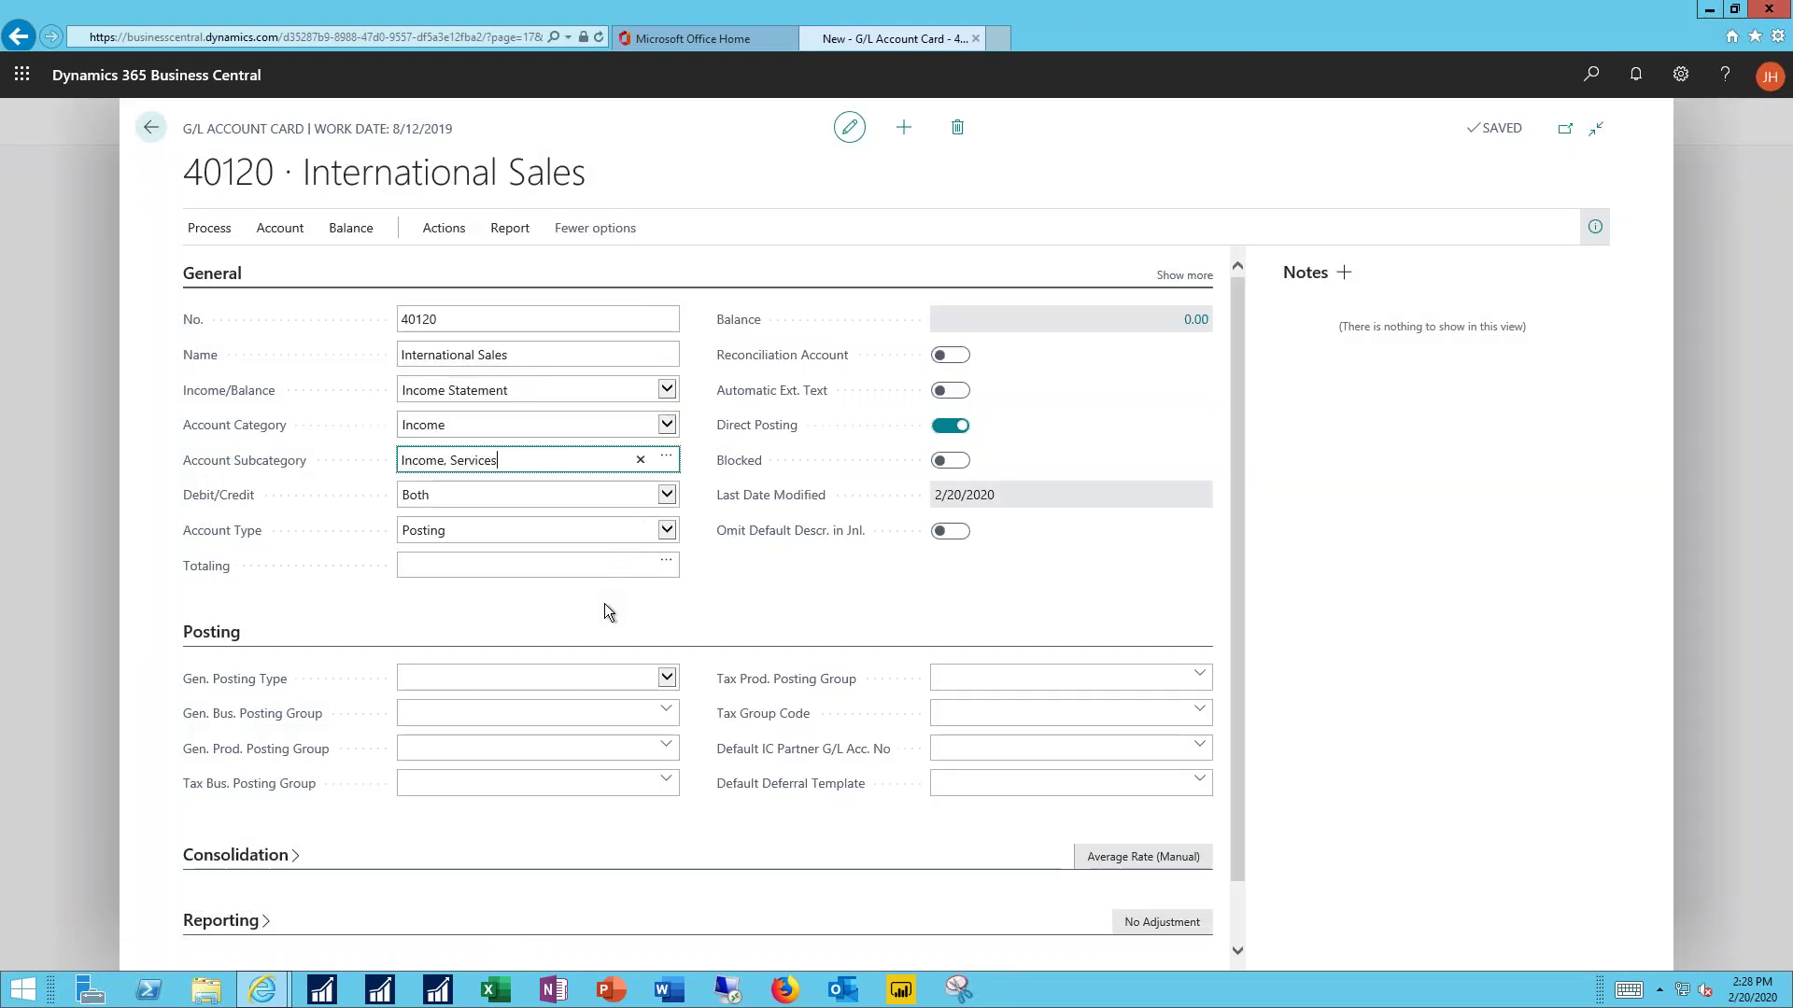
left_click(667, 497)
Step: Make the account Credit, with Gen. Posting Type Sale, DOMESTIC business and SERVICES product groups
left_click(630, 527)
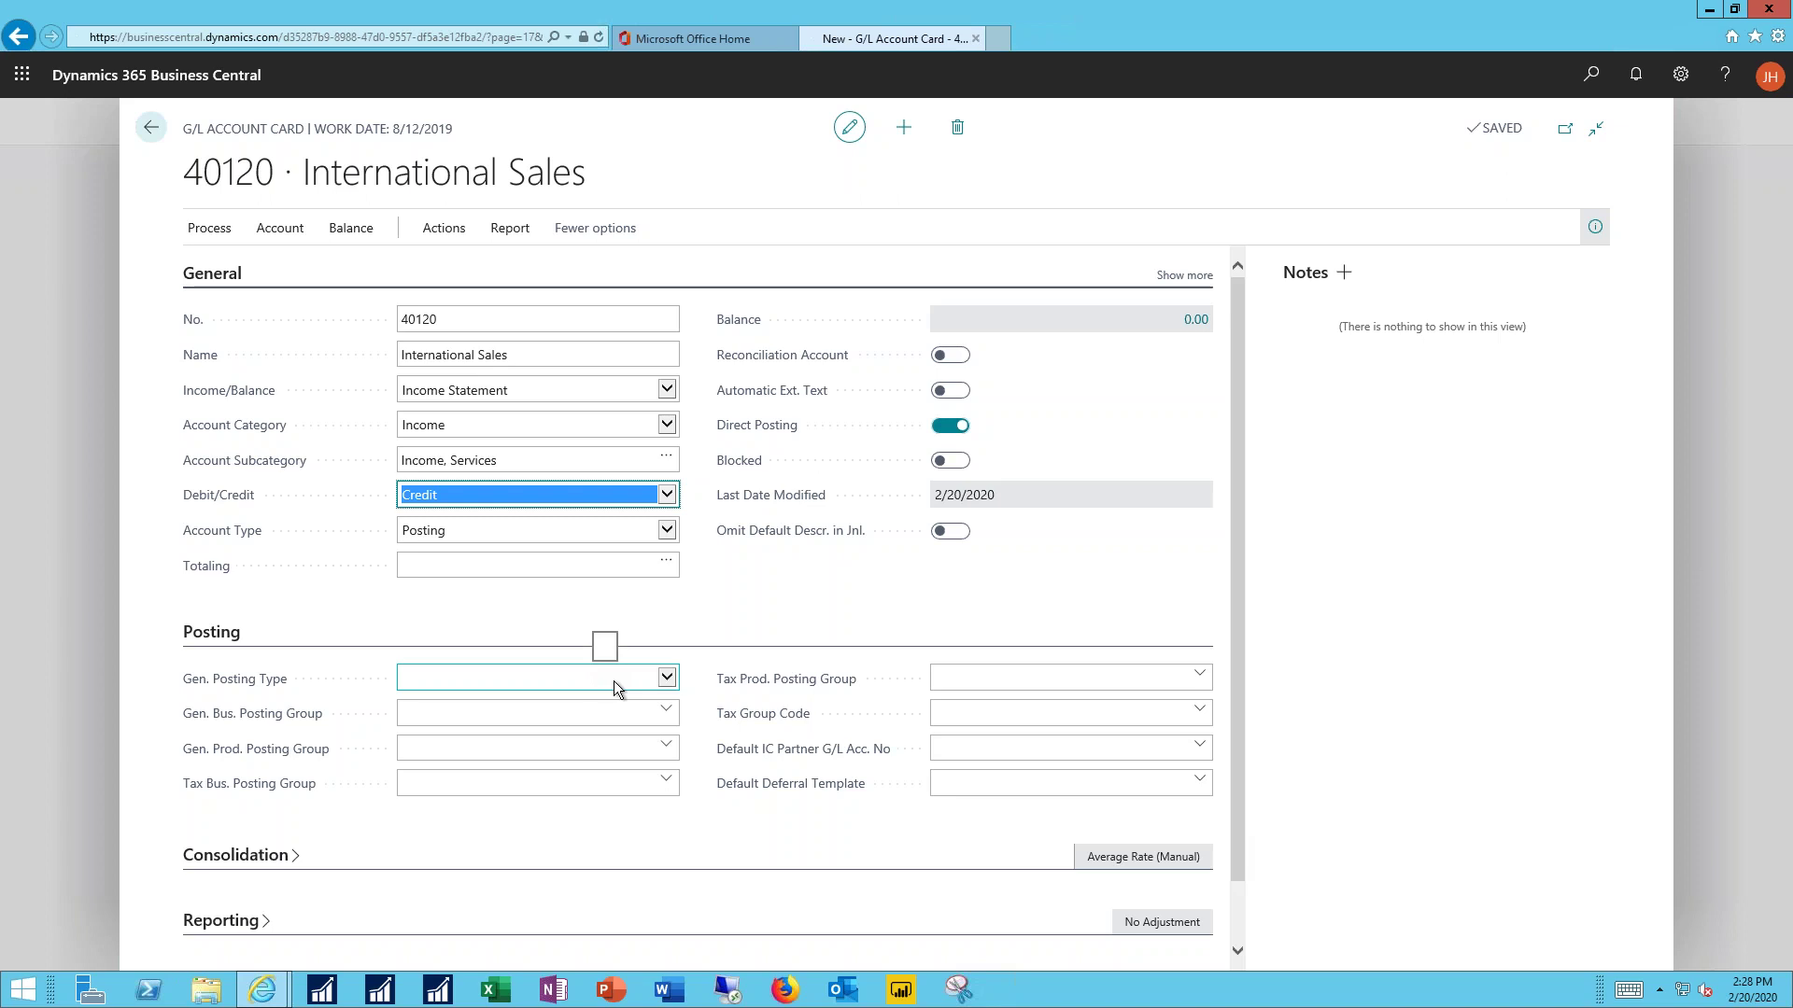
left_click(669, 683)
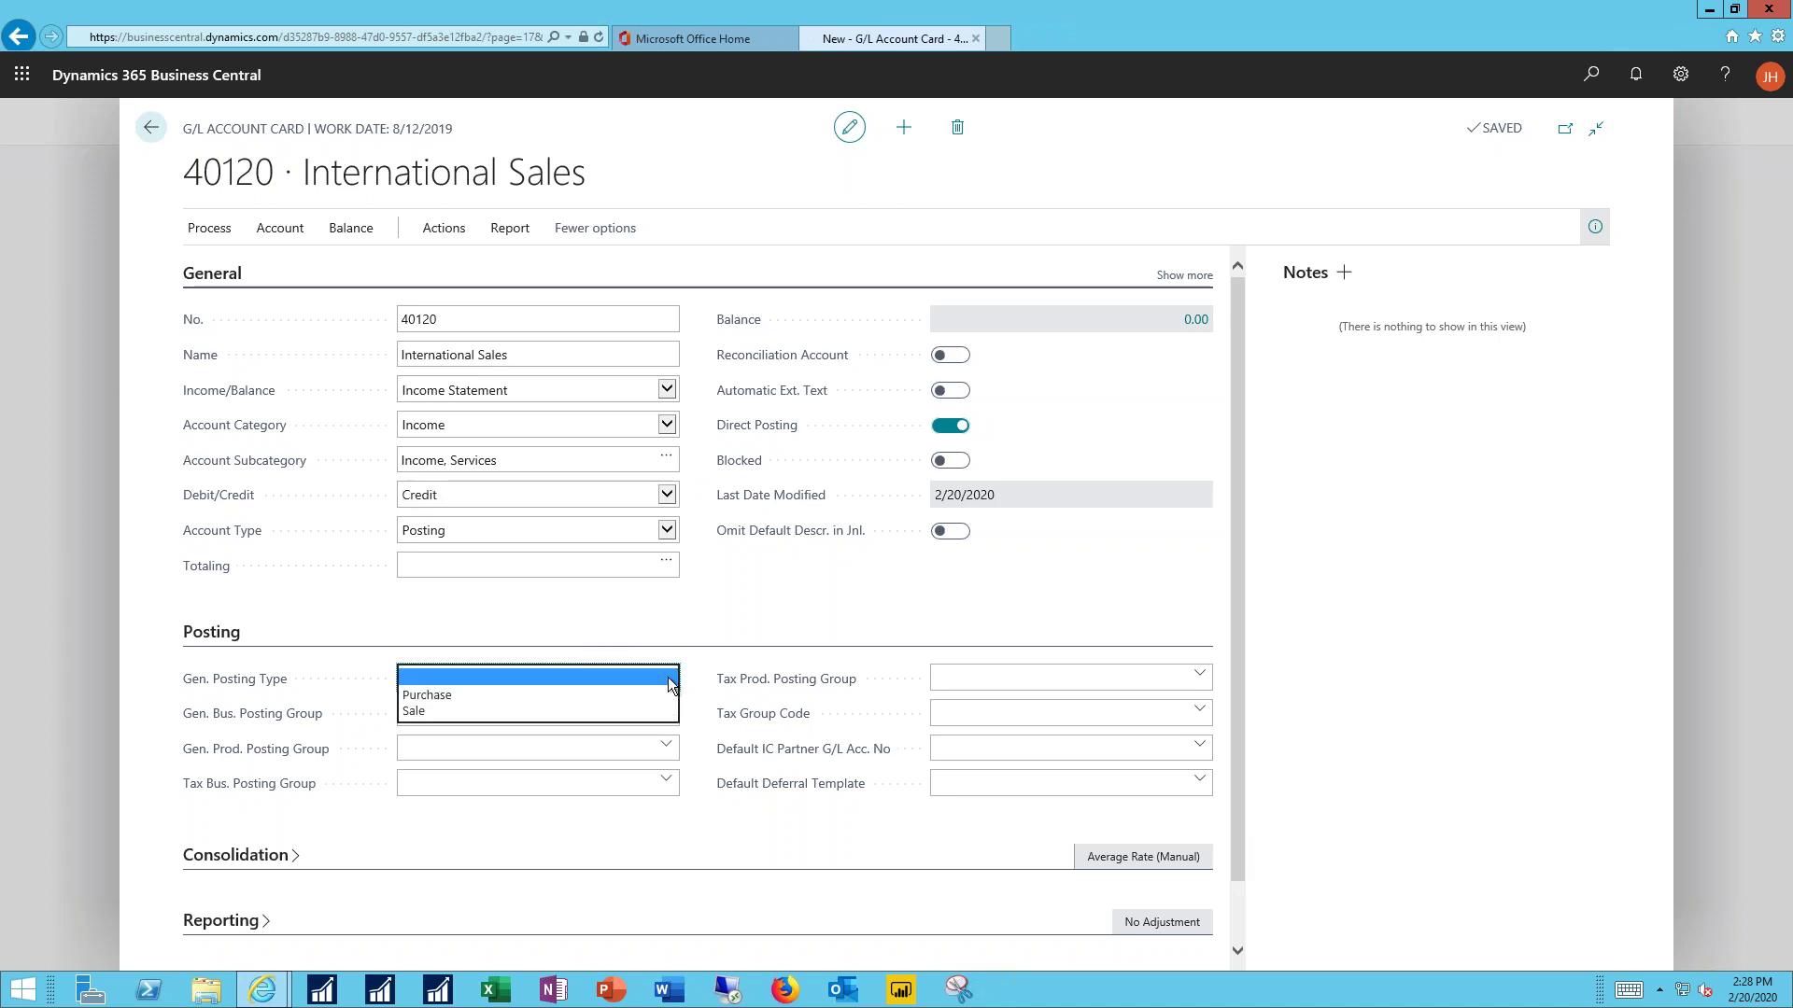
left_click(605, 714)
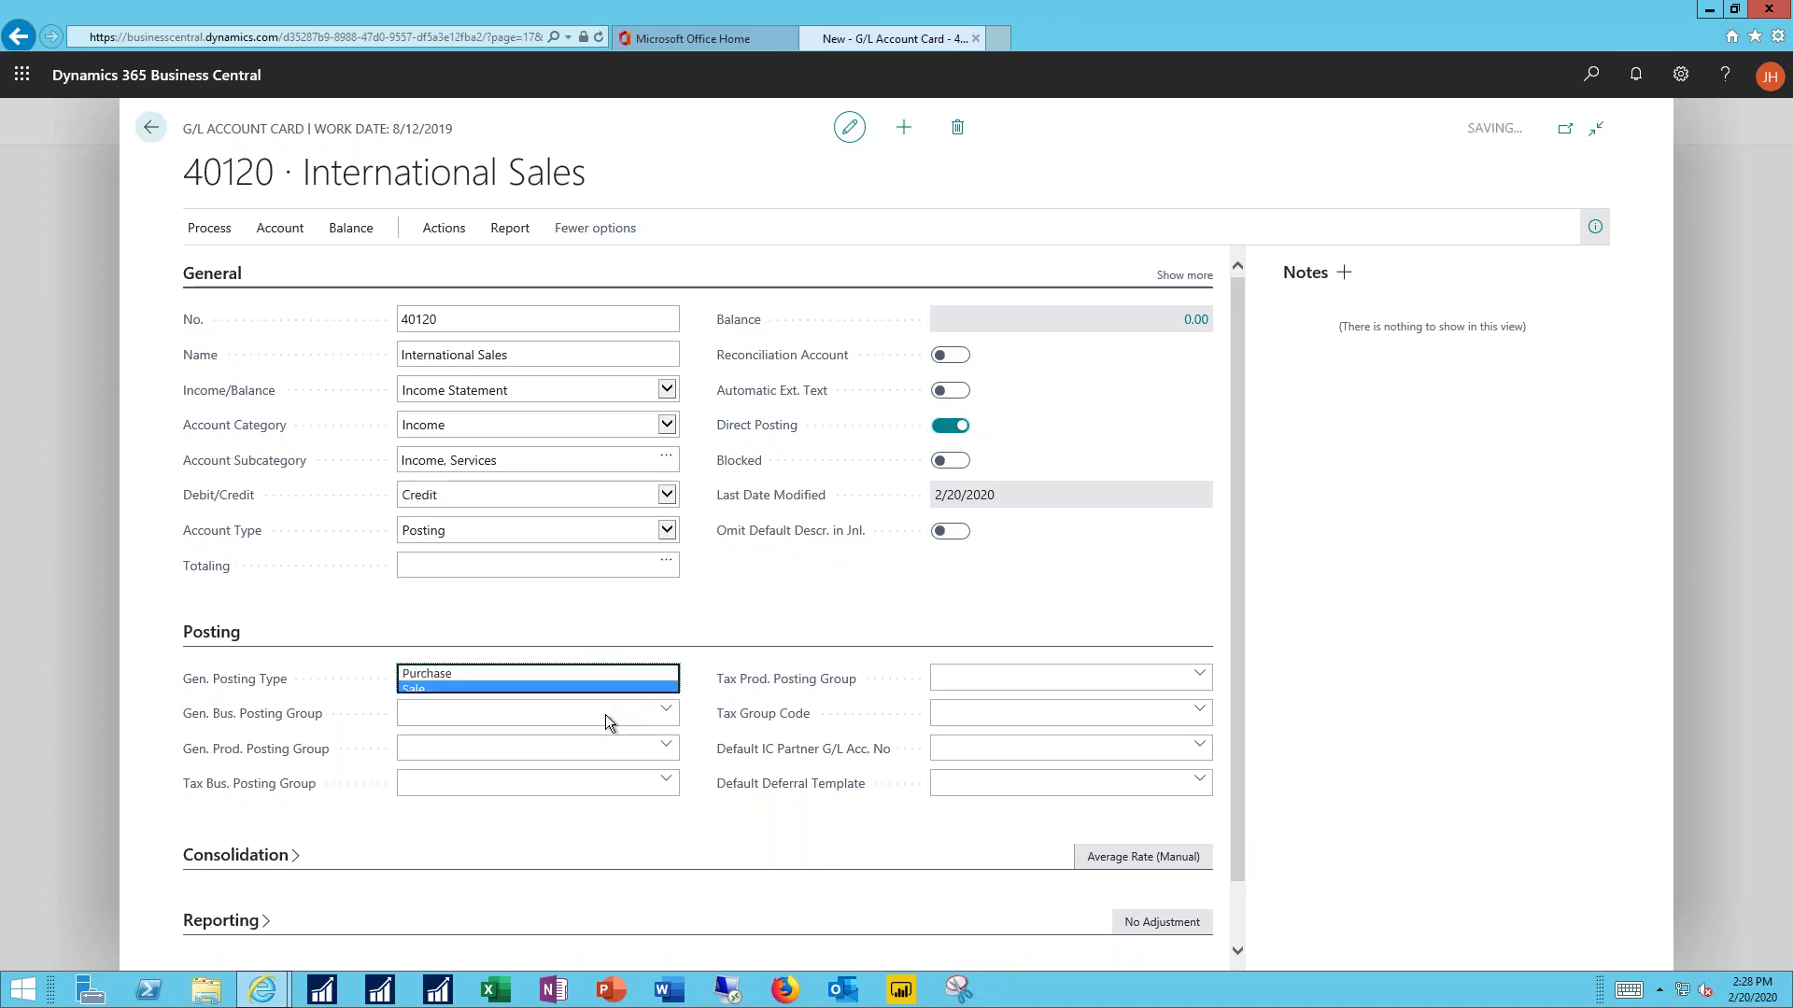
left_click(668, 714)
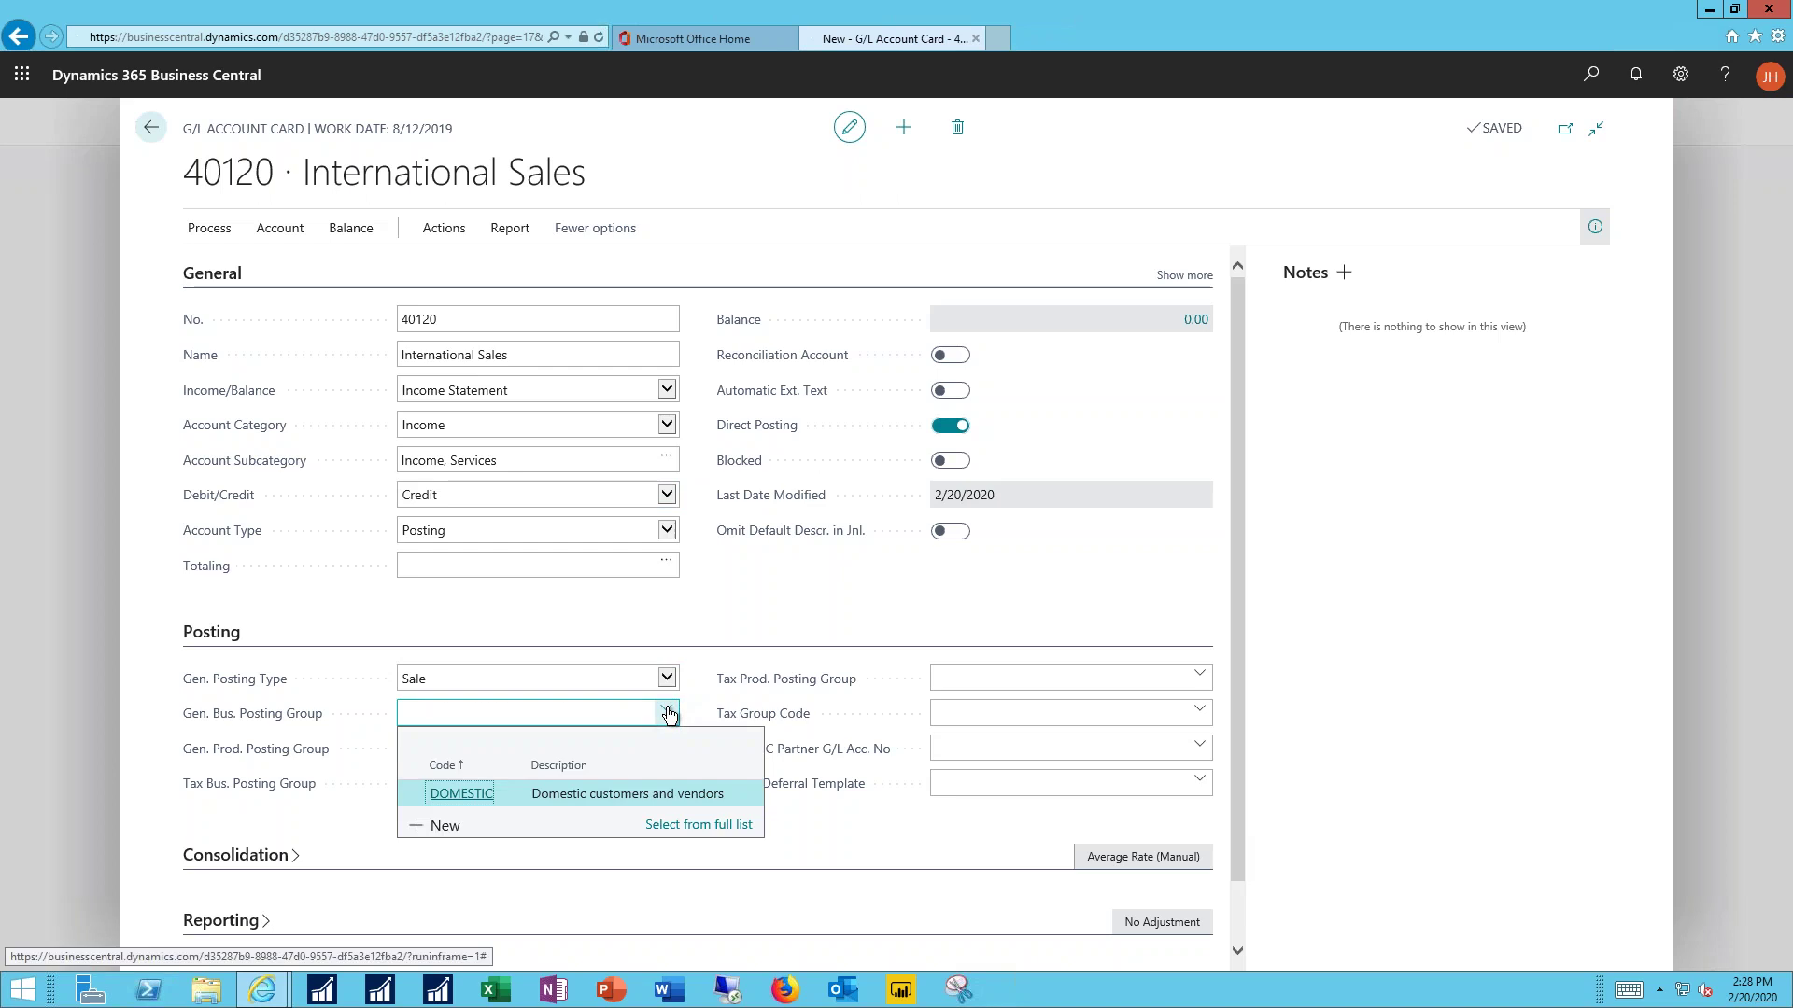
left_click(454, 794)
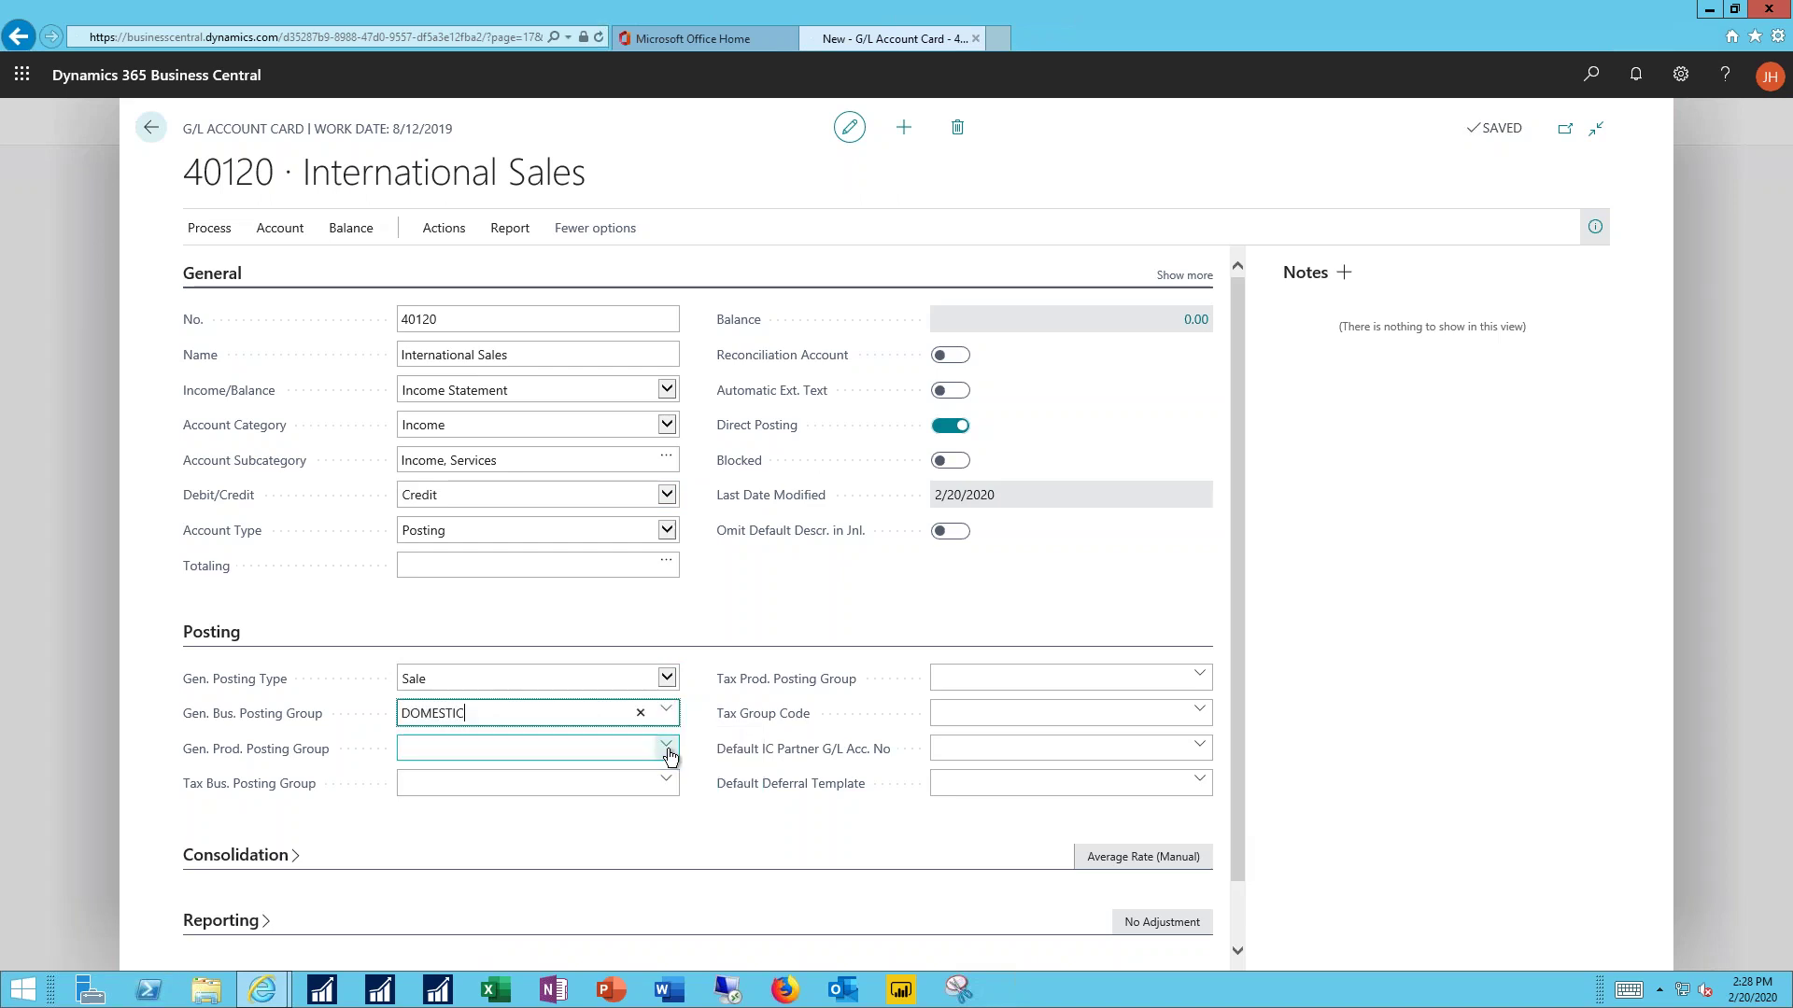
left_click(667, 750)
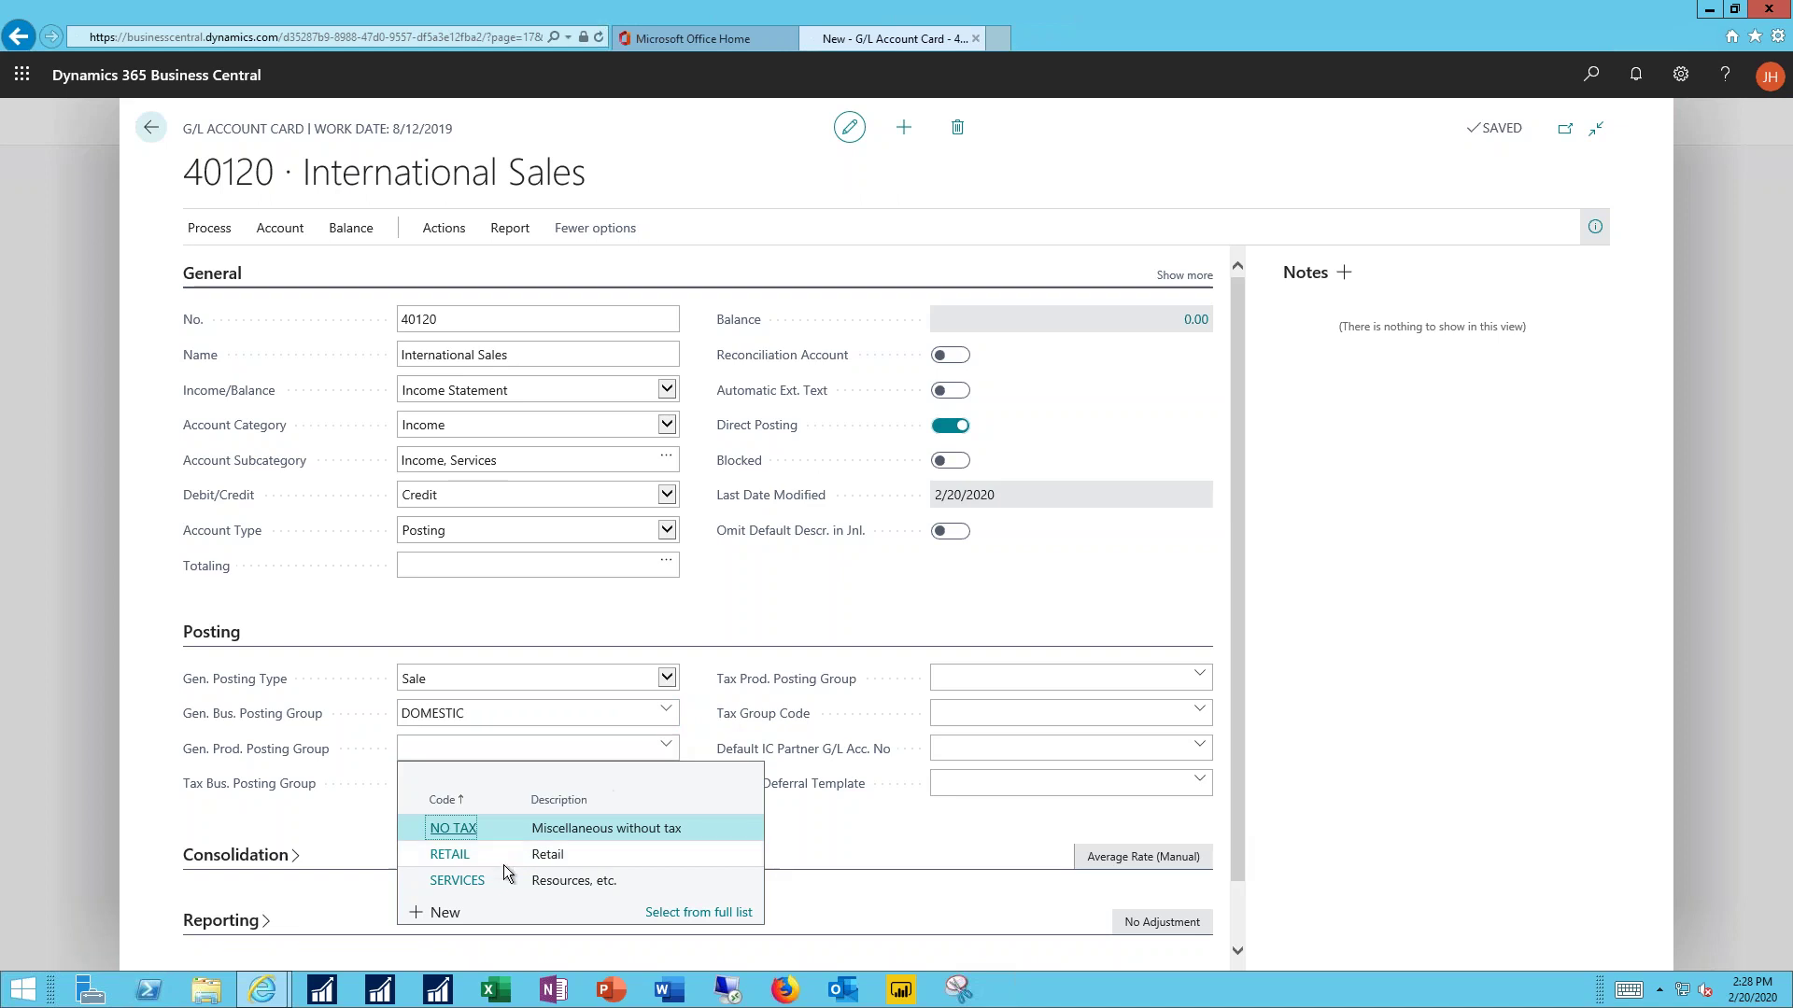
left_click(448, 881)
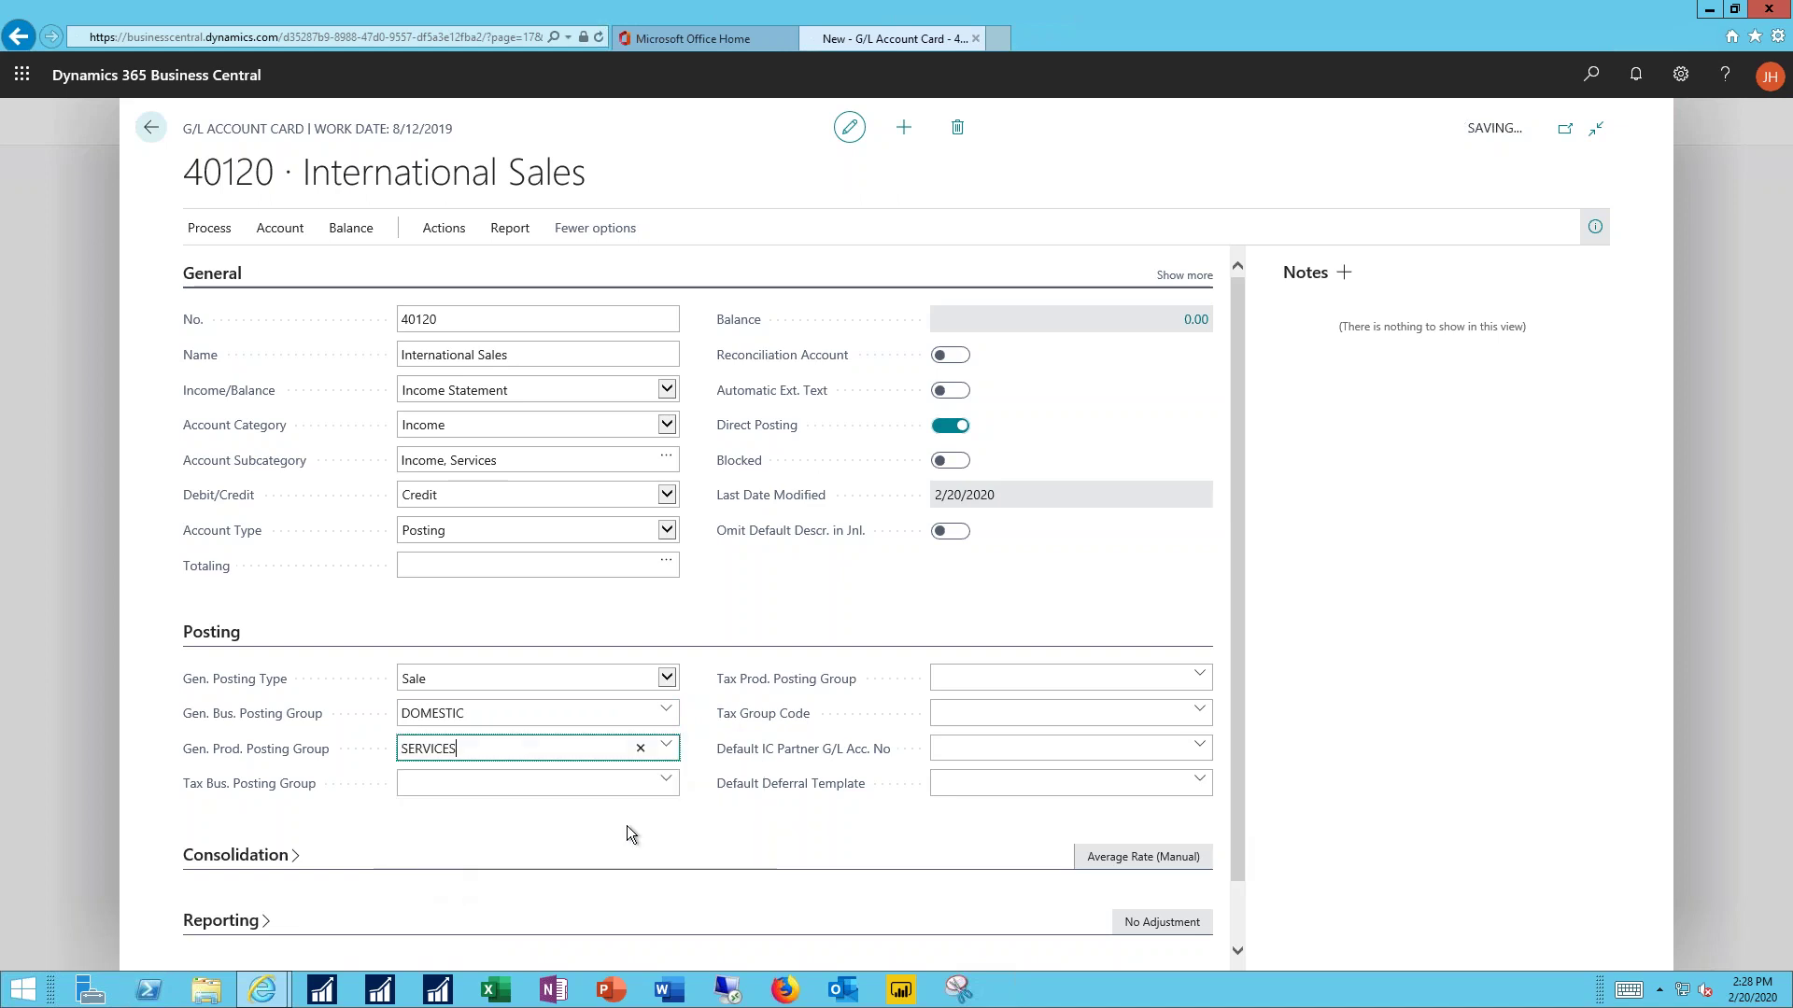
Step: Set both tax business and tax product posting groups to NO PROD TAX, and tax group code NONTAXABLE
left_click(665, 784)
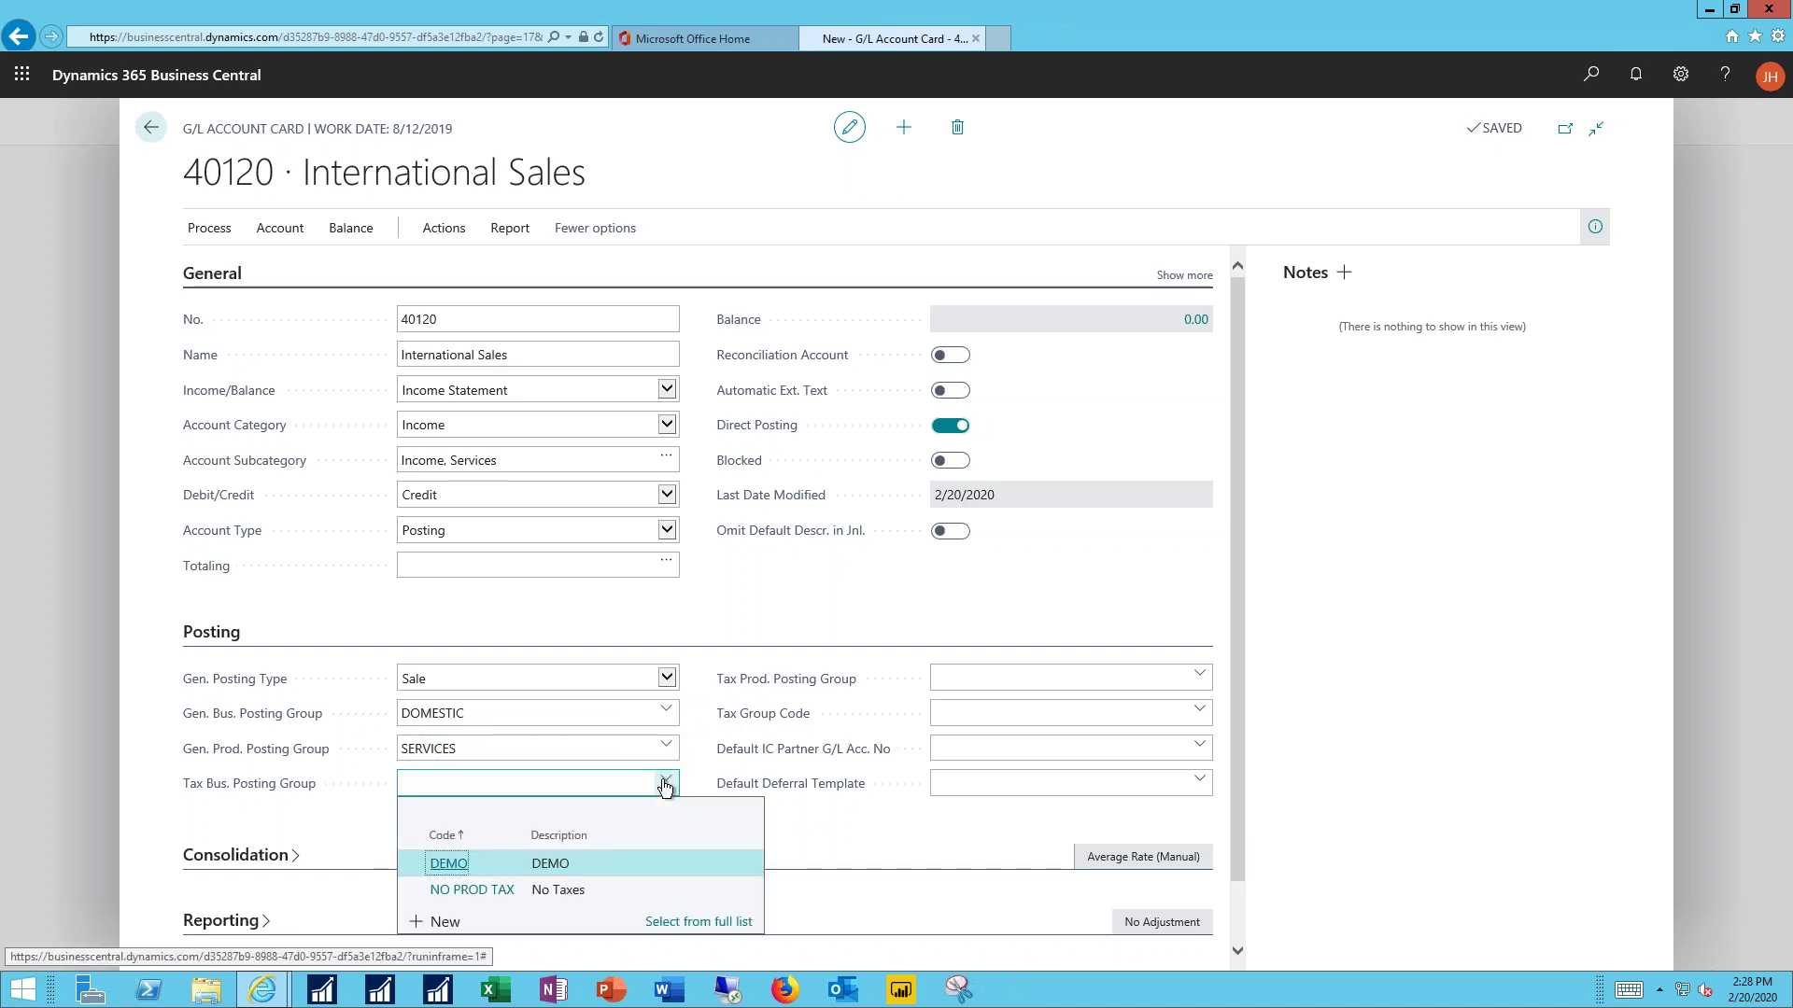
left_click(462, 889)
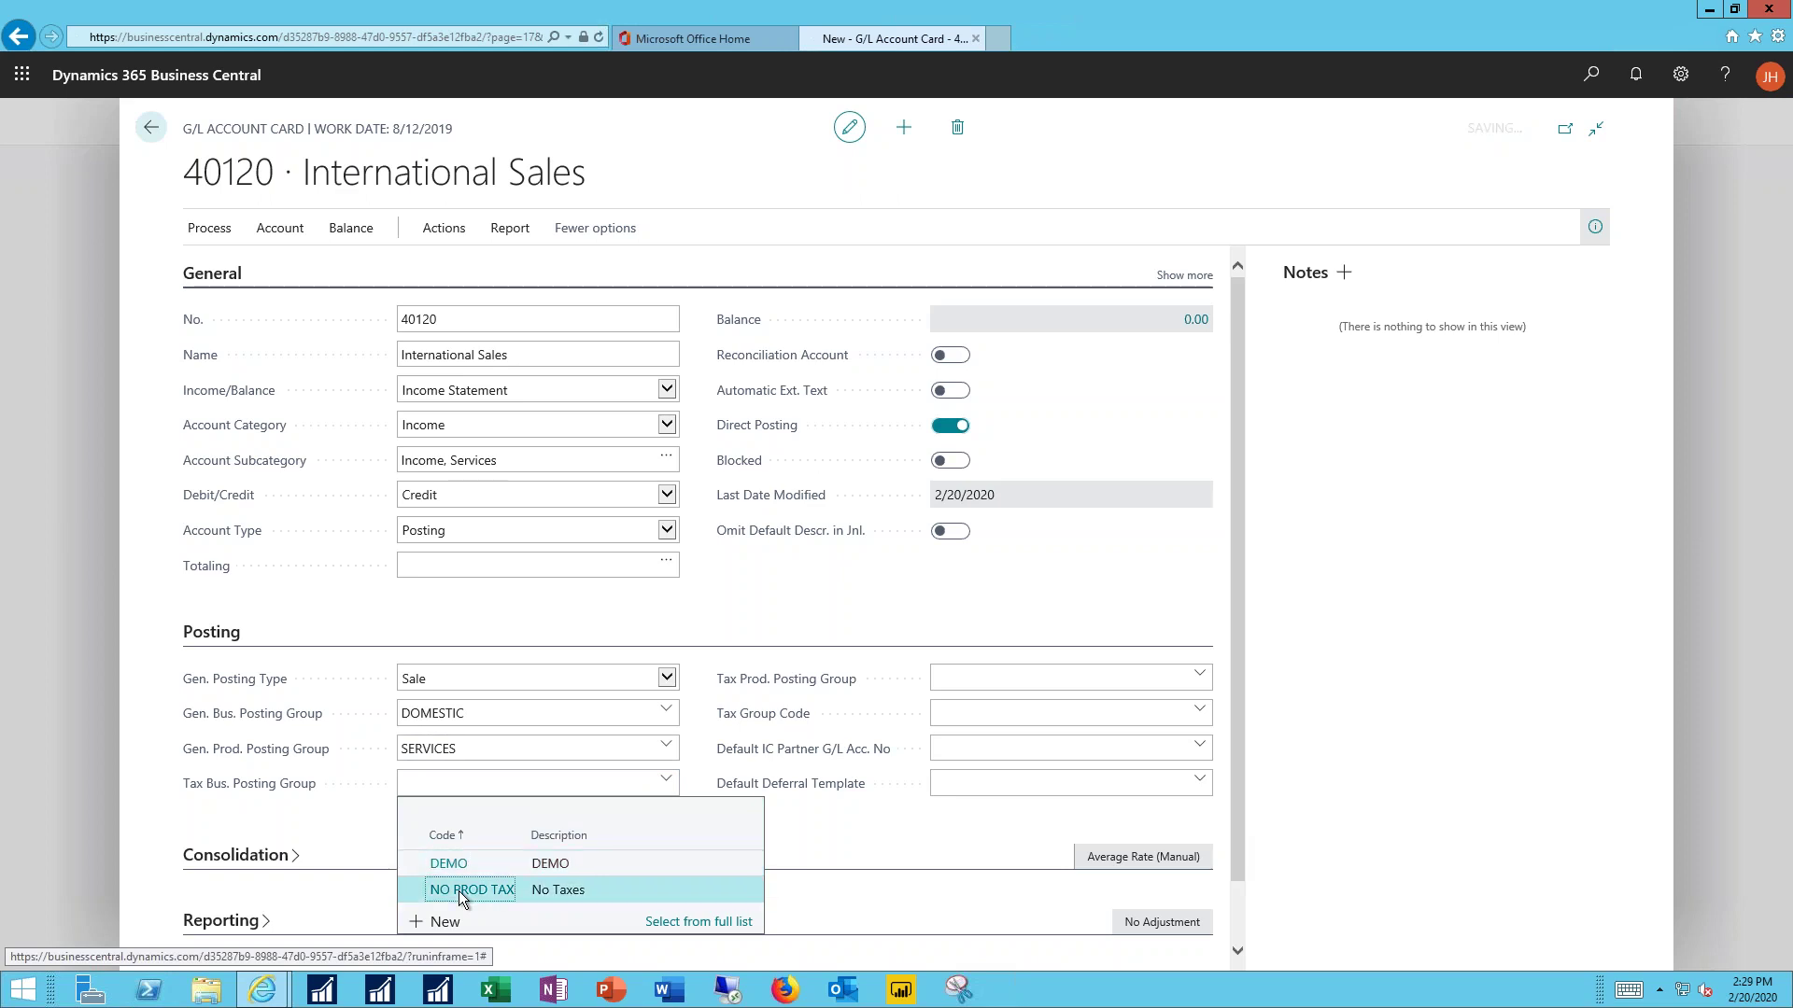
left_click(1184, 677)
left_click(1199, 674)
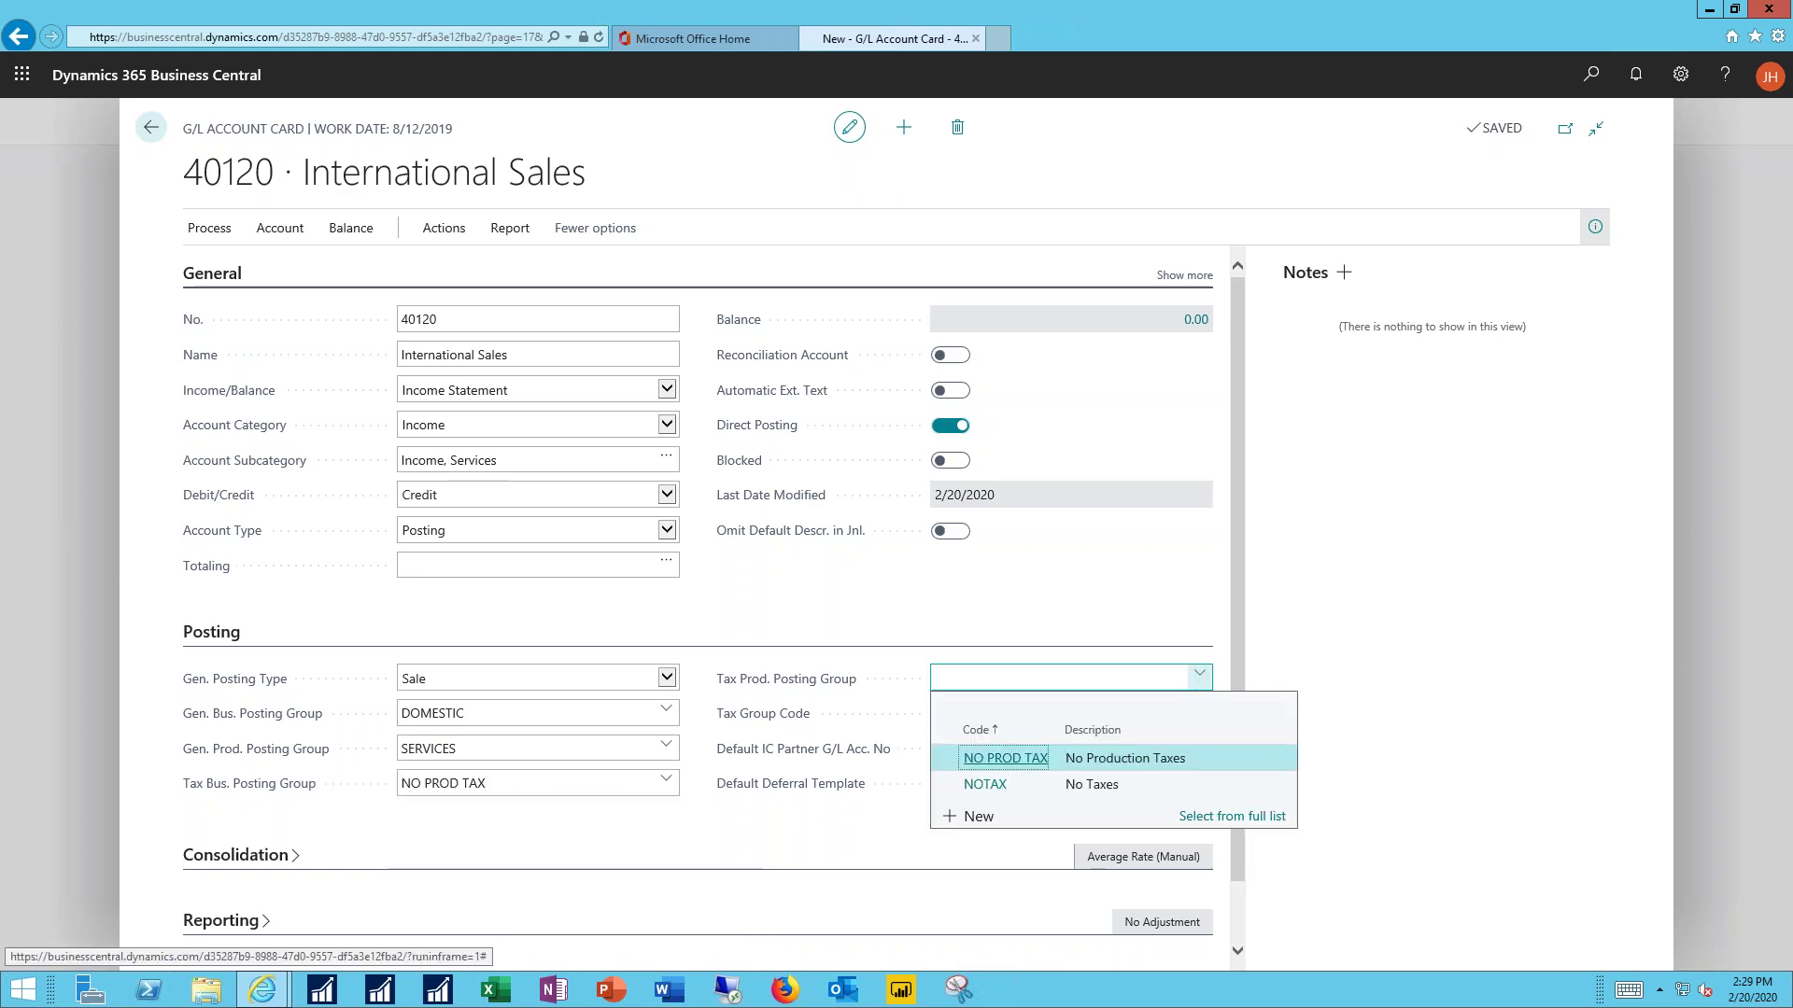
left_click(988, 757)
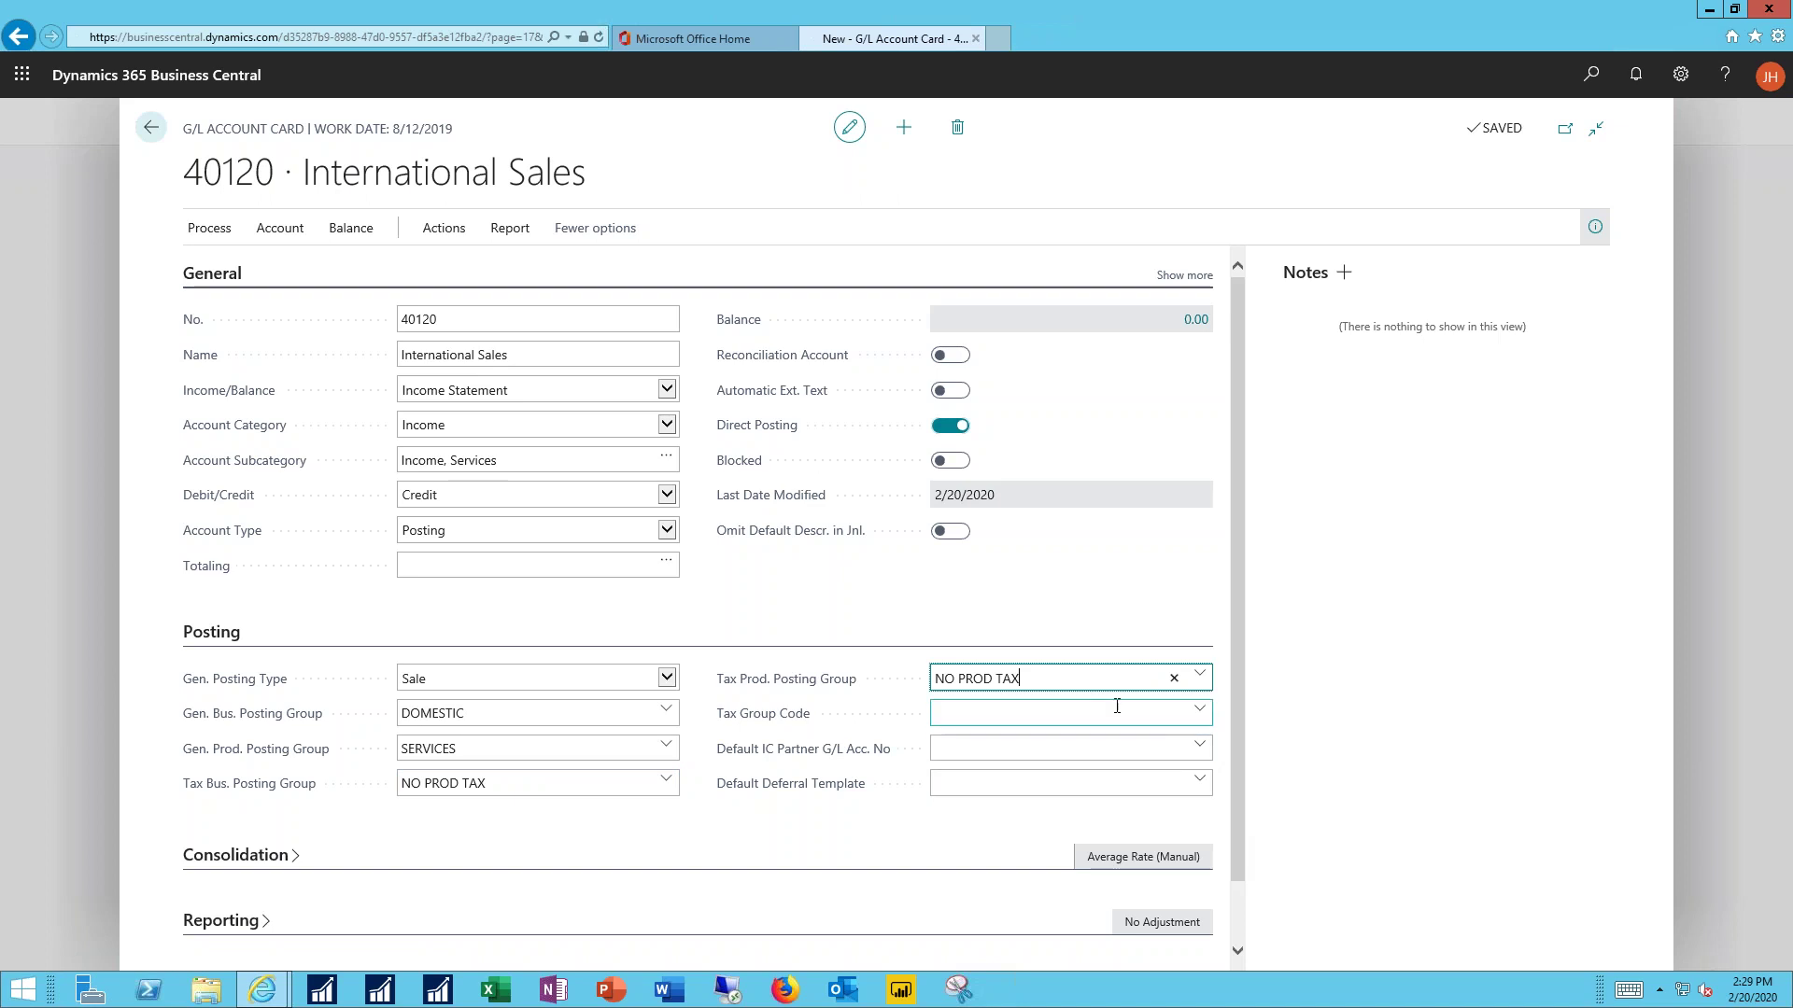
left_click(1201, 713)
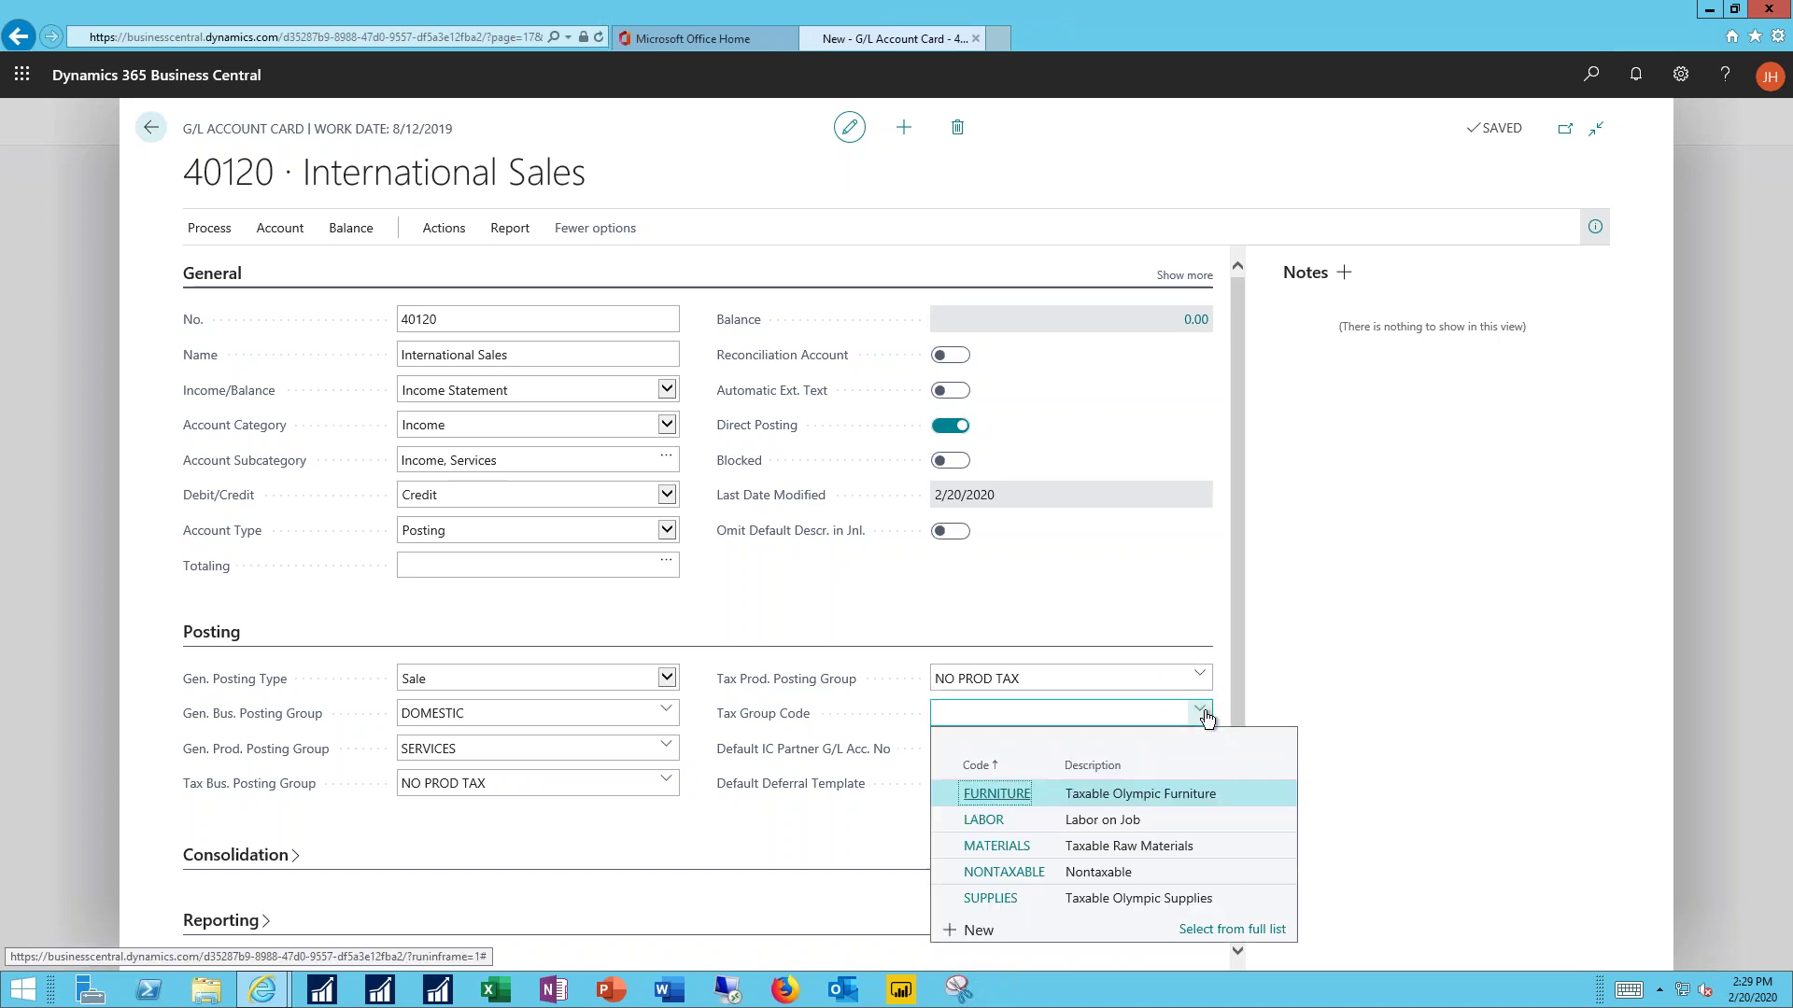
left_click(1010, 873)
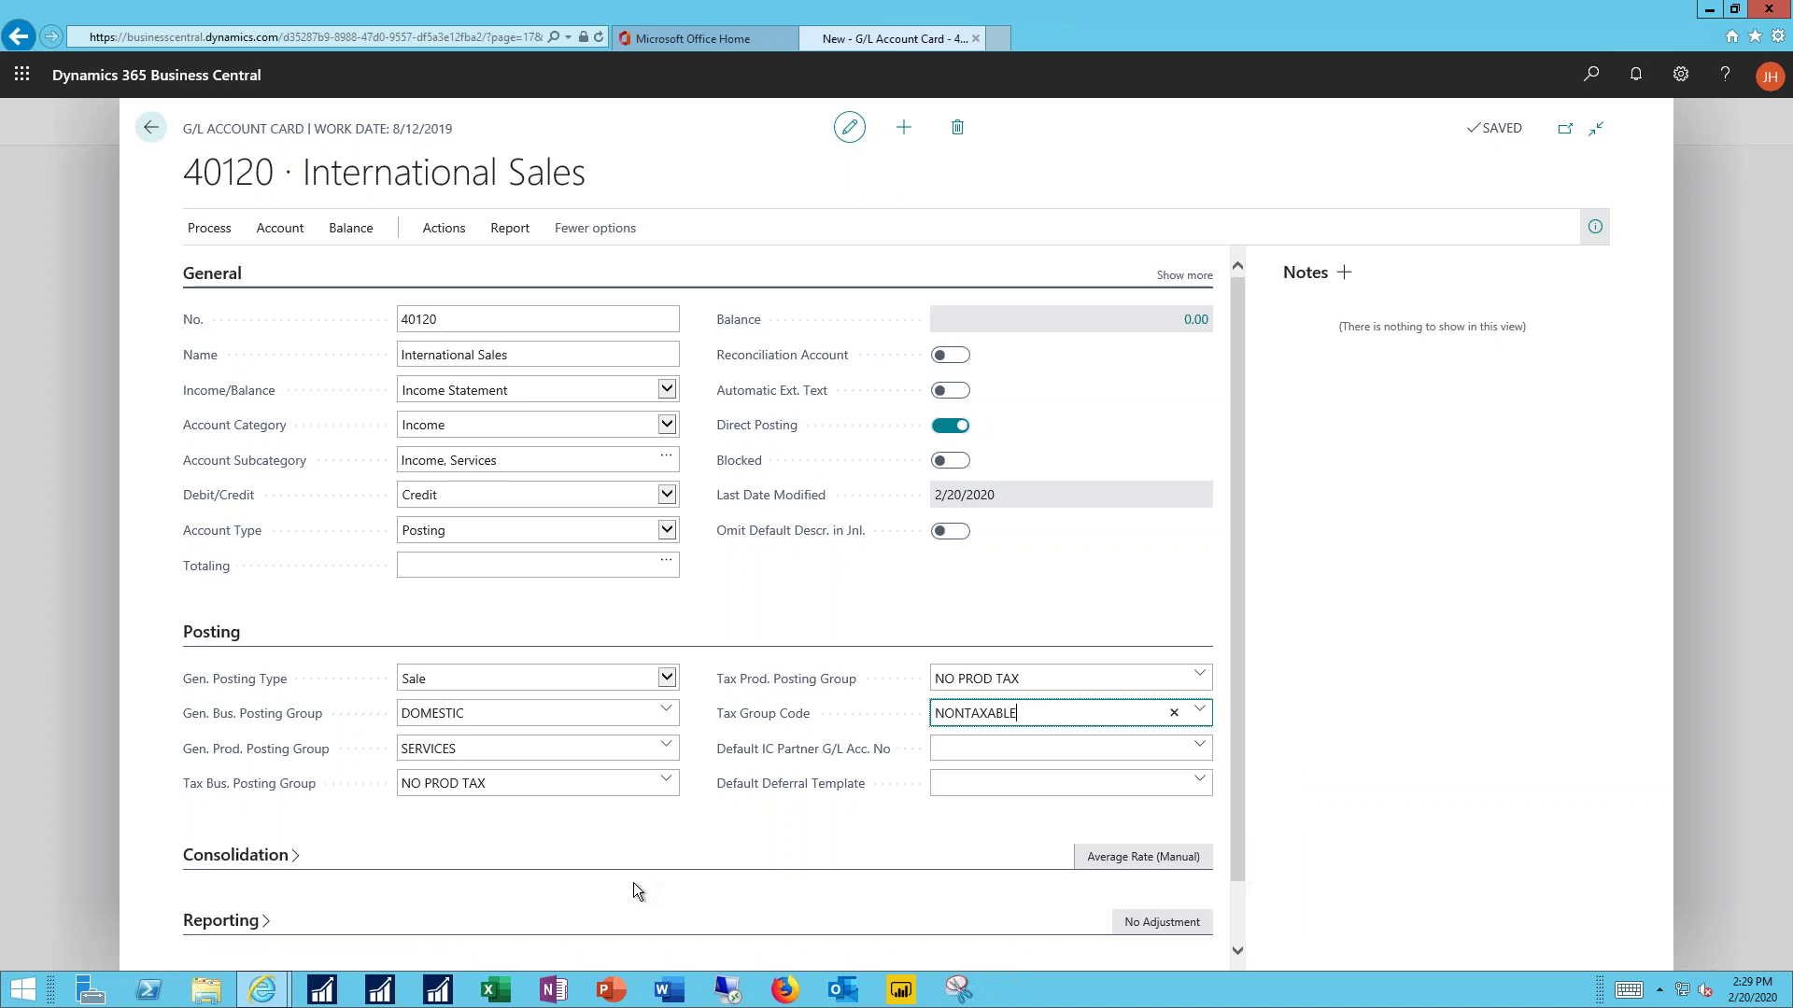
scroll(635, 863, "down", 1)
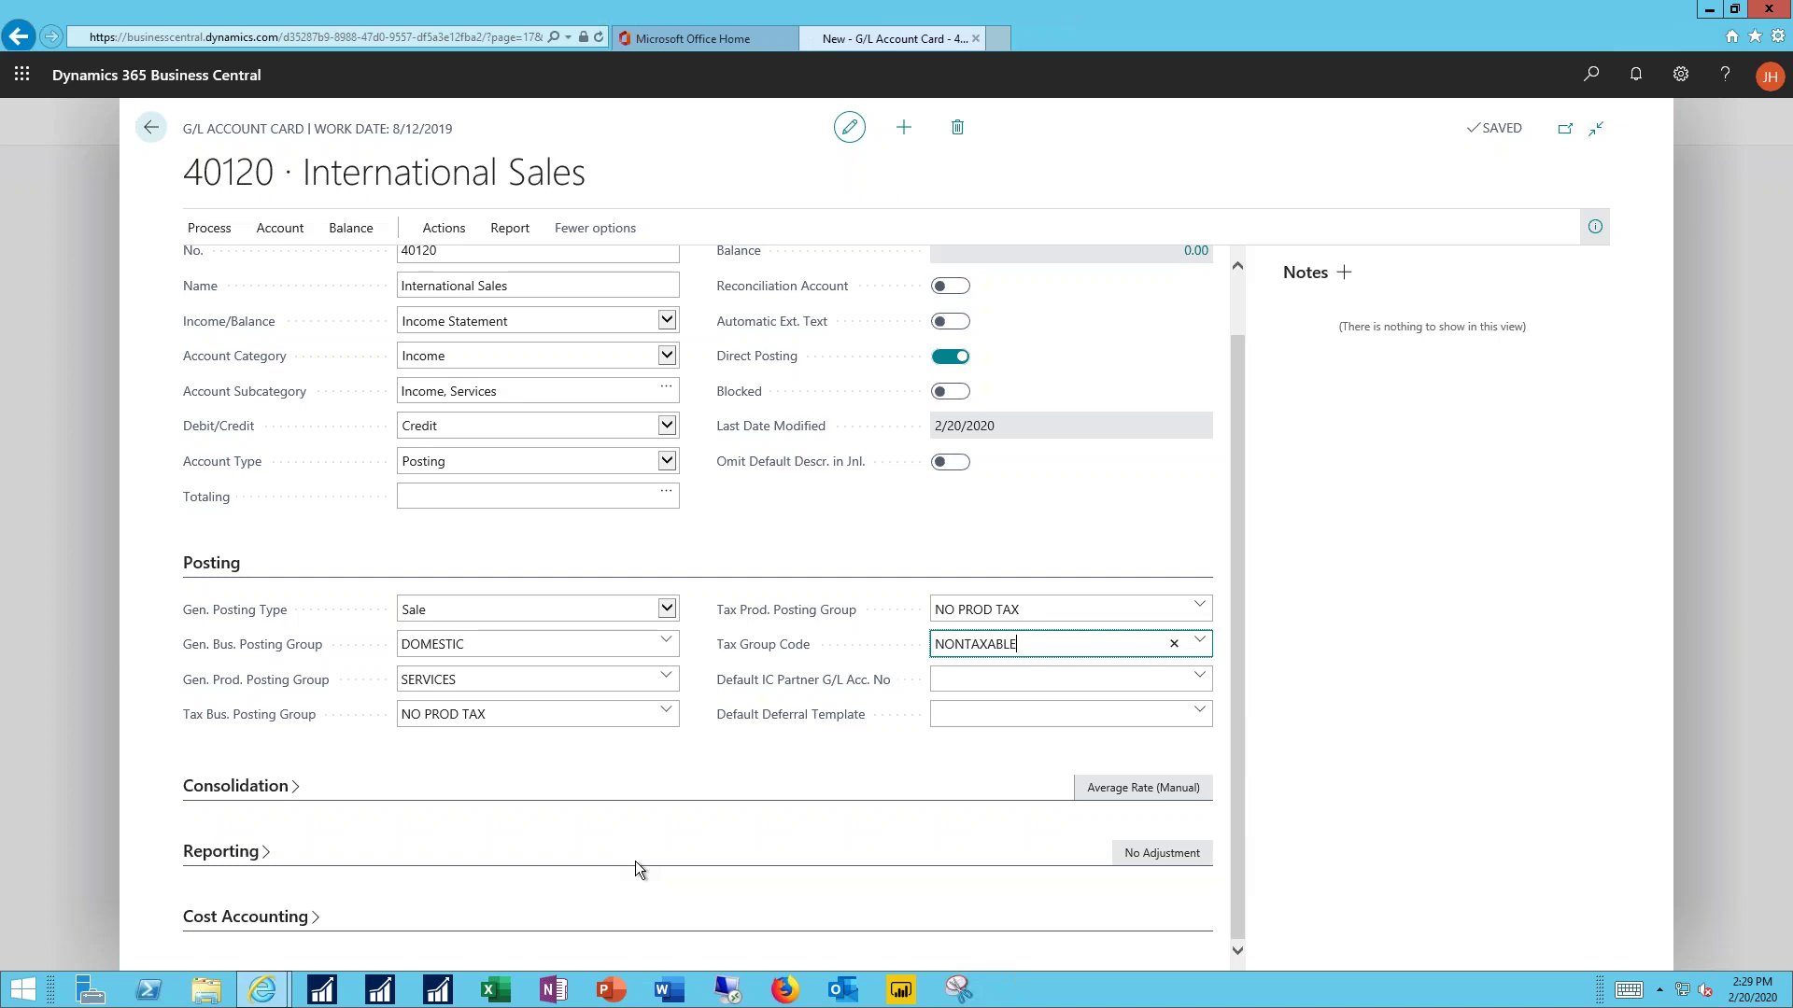
Step: Open the DEMO general journal batch
left_click(151, 136)
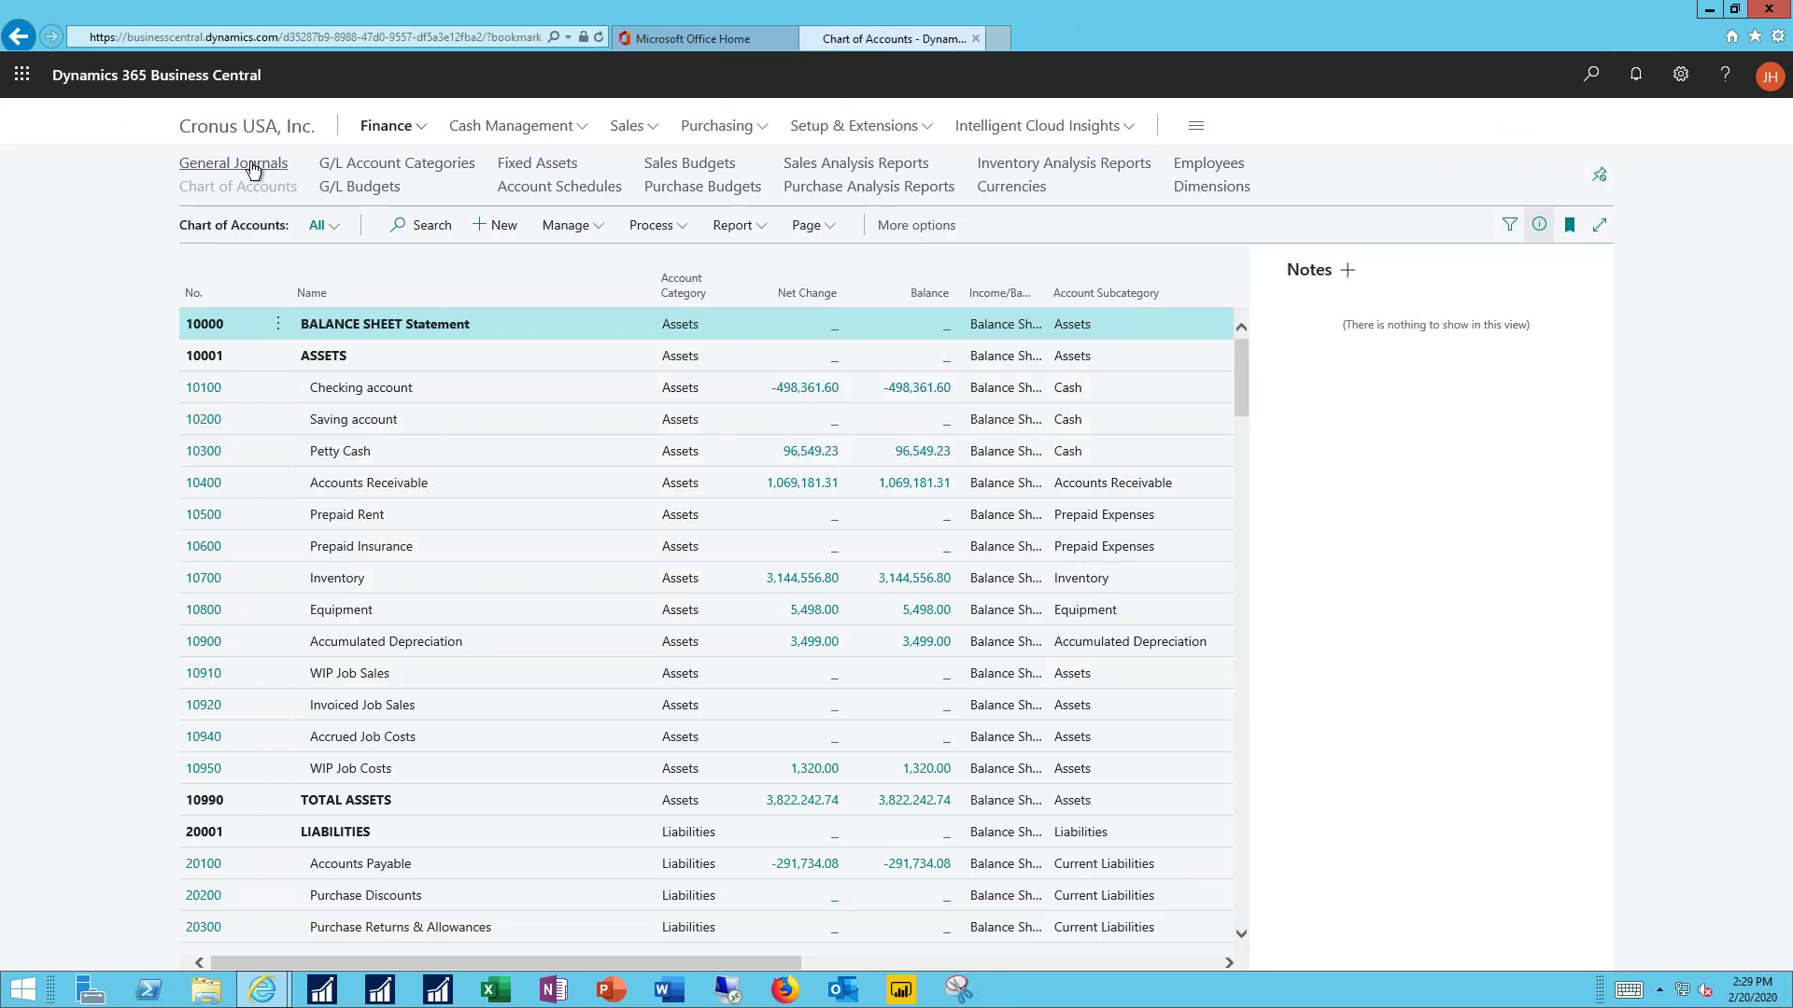
left_click(253, 169)
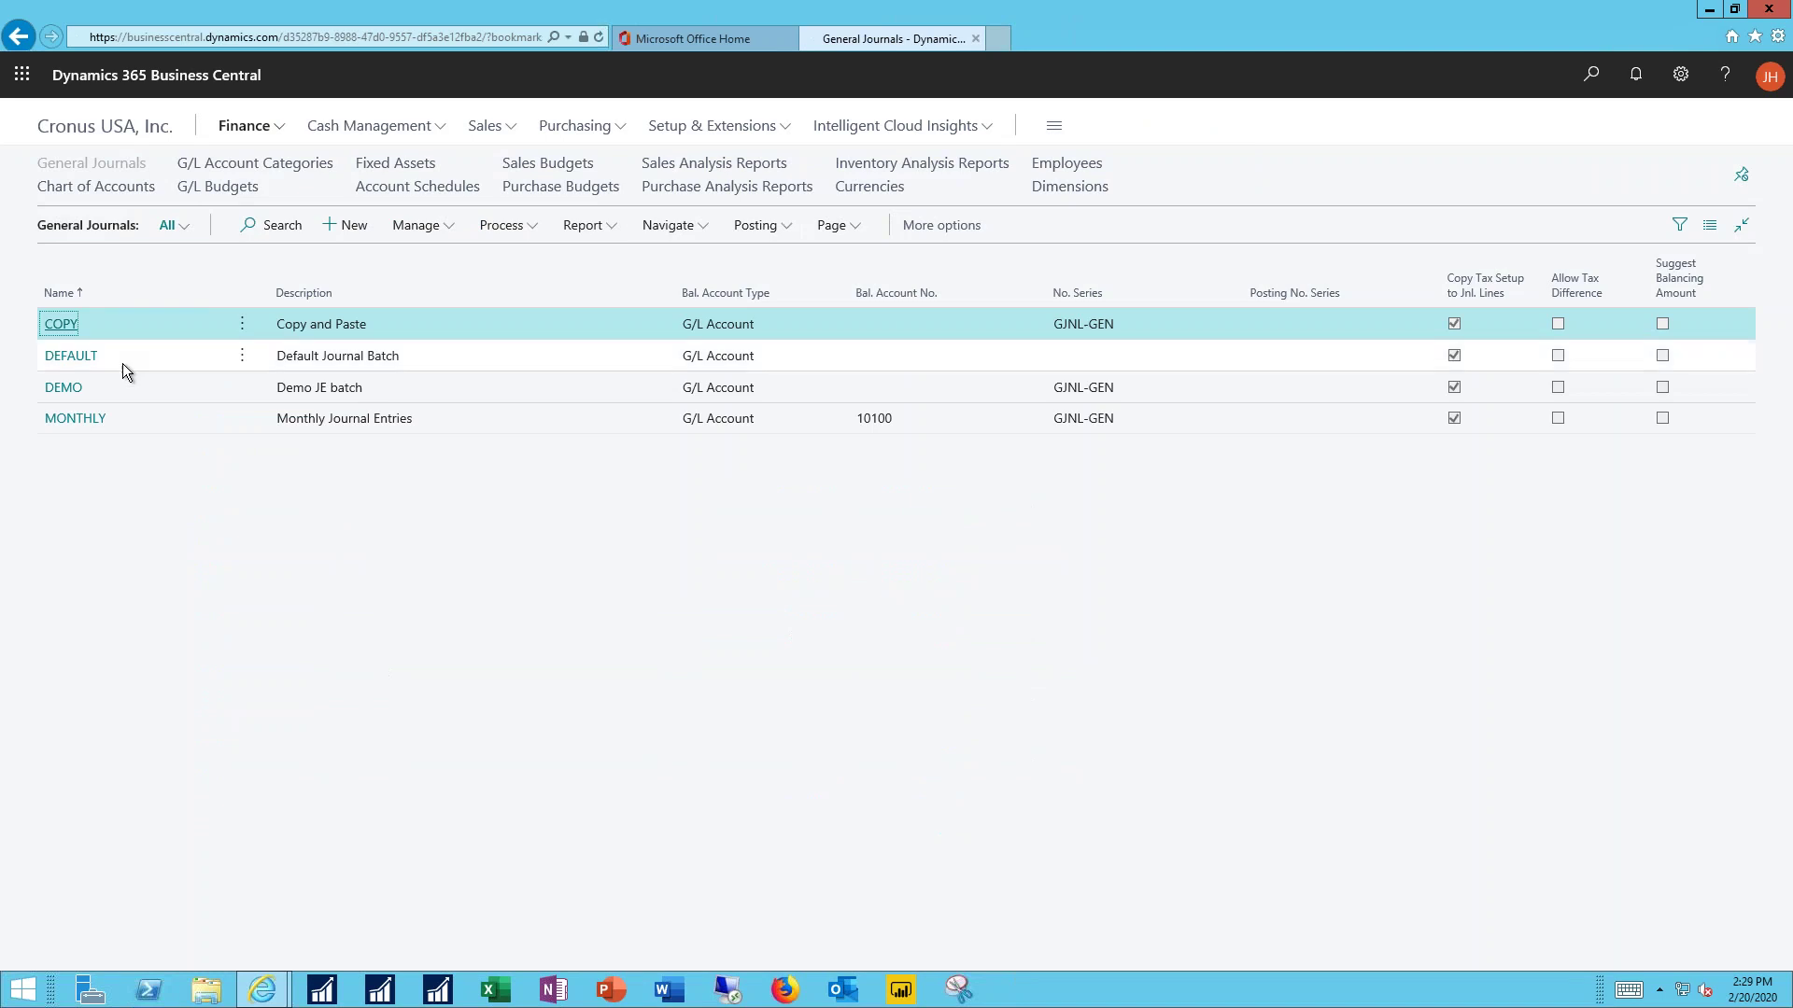
left_click(73, 388)
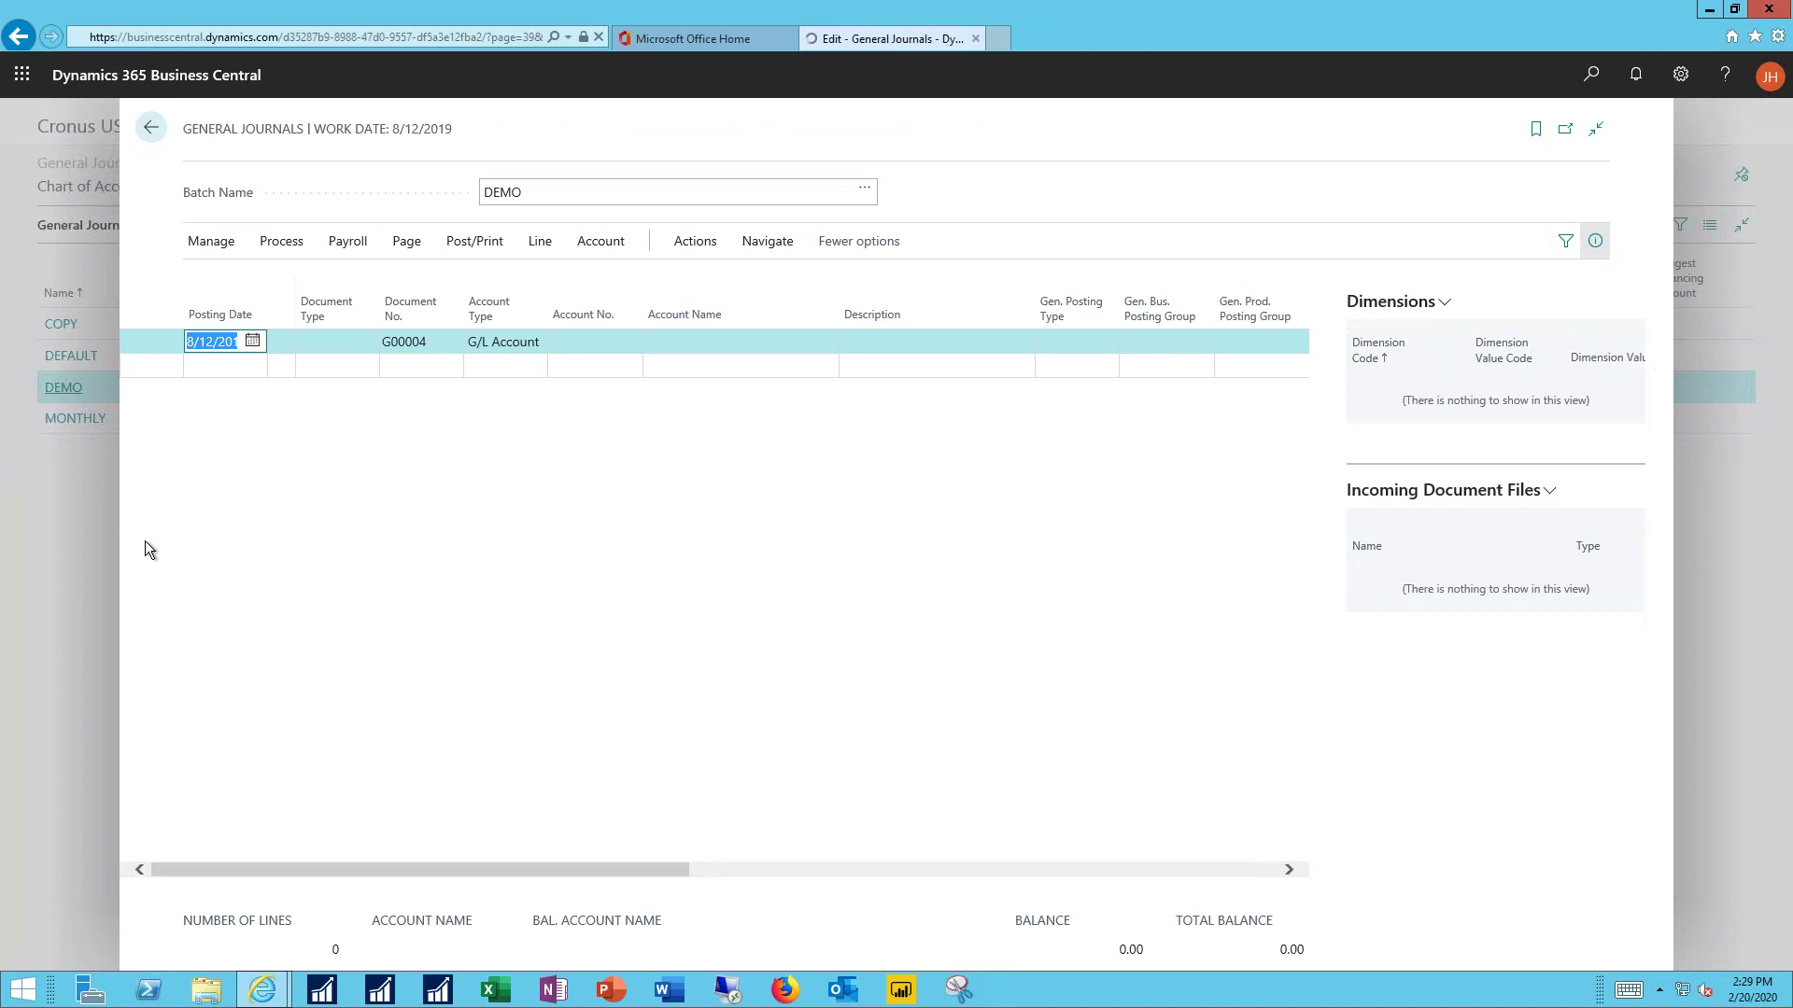
Step: Enter the first journal line for account 40100 with amount 20,000.00
left_click(607, 343)
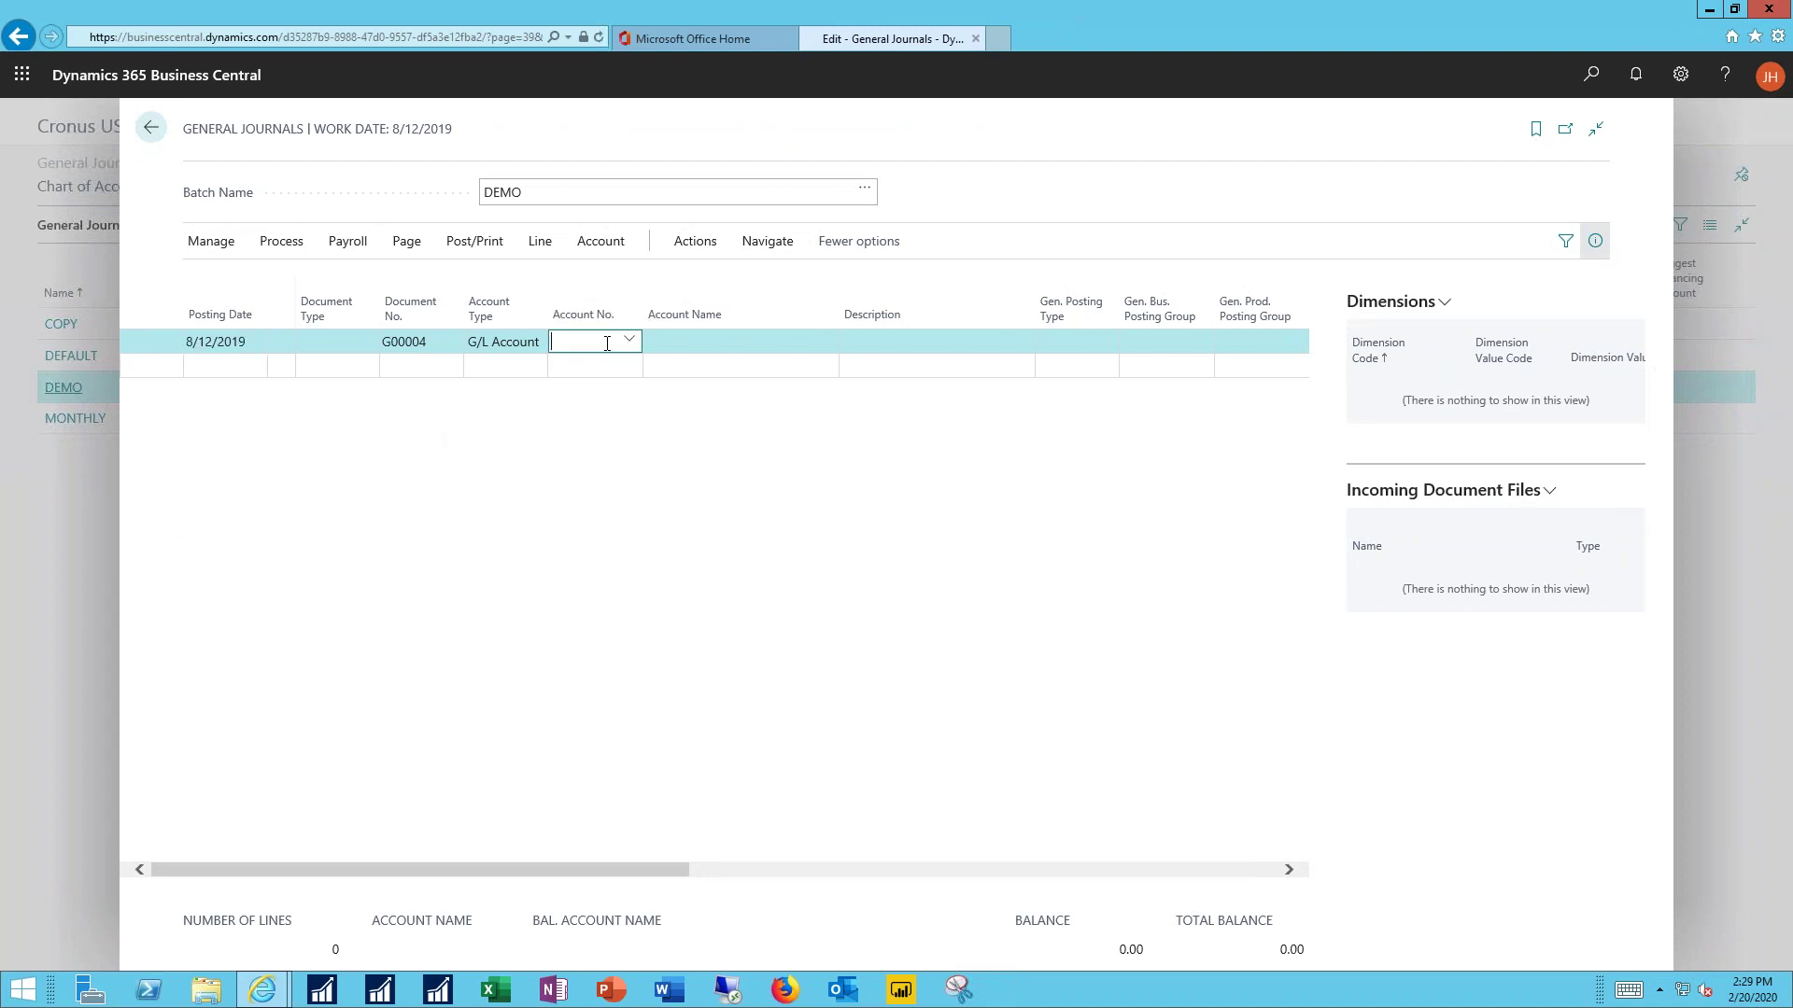
type("40100")
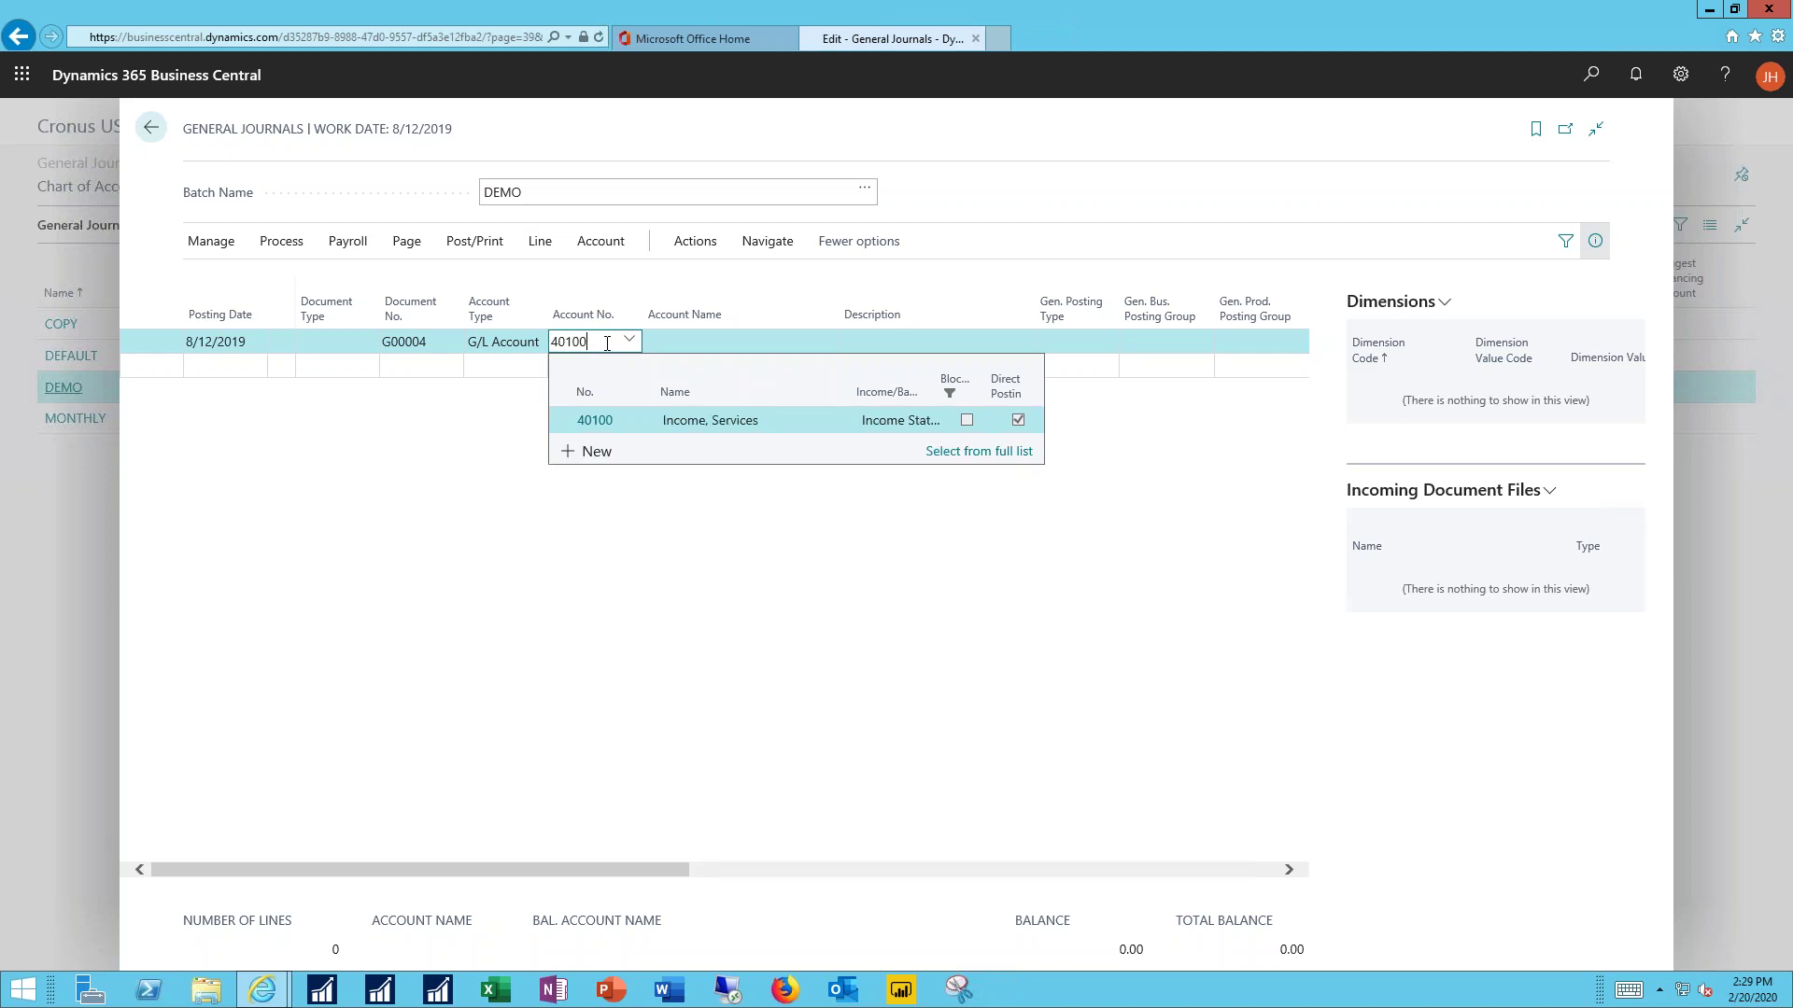
key("Tab")
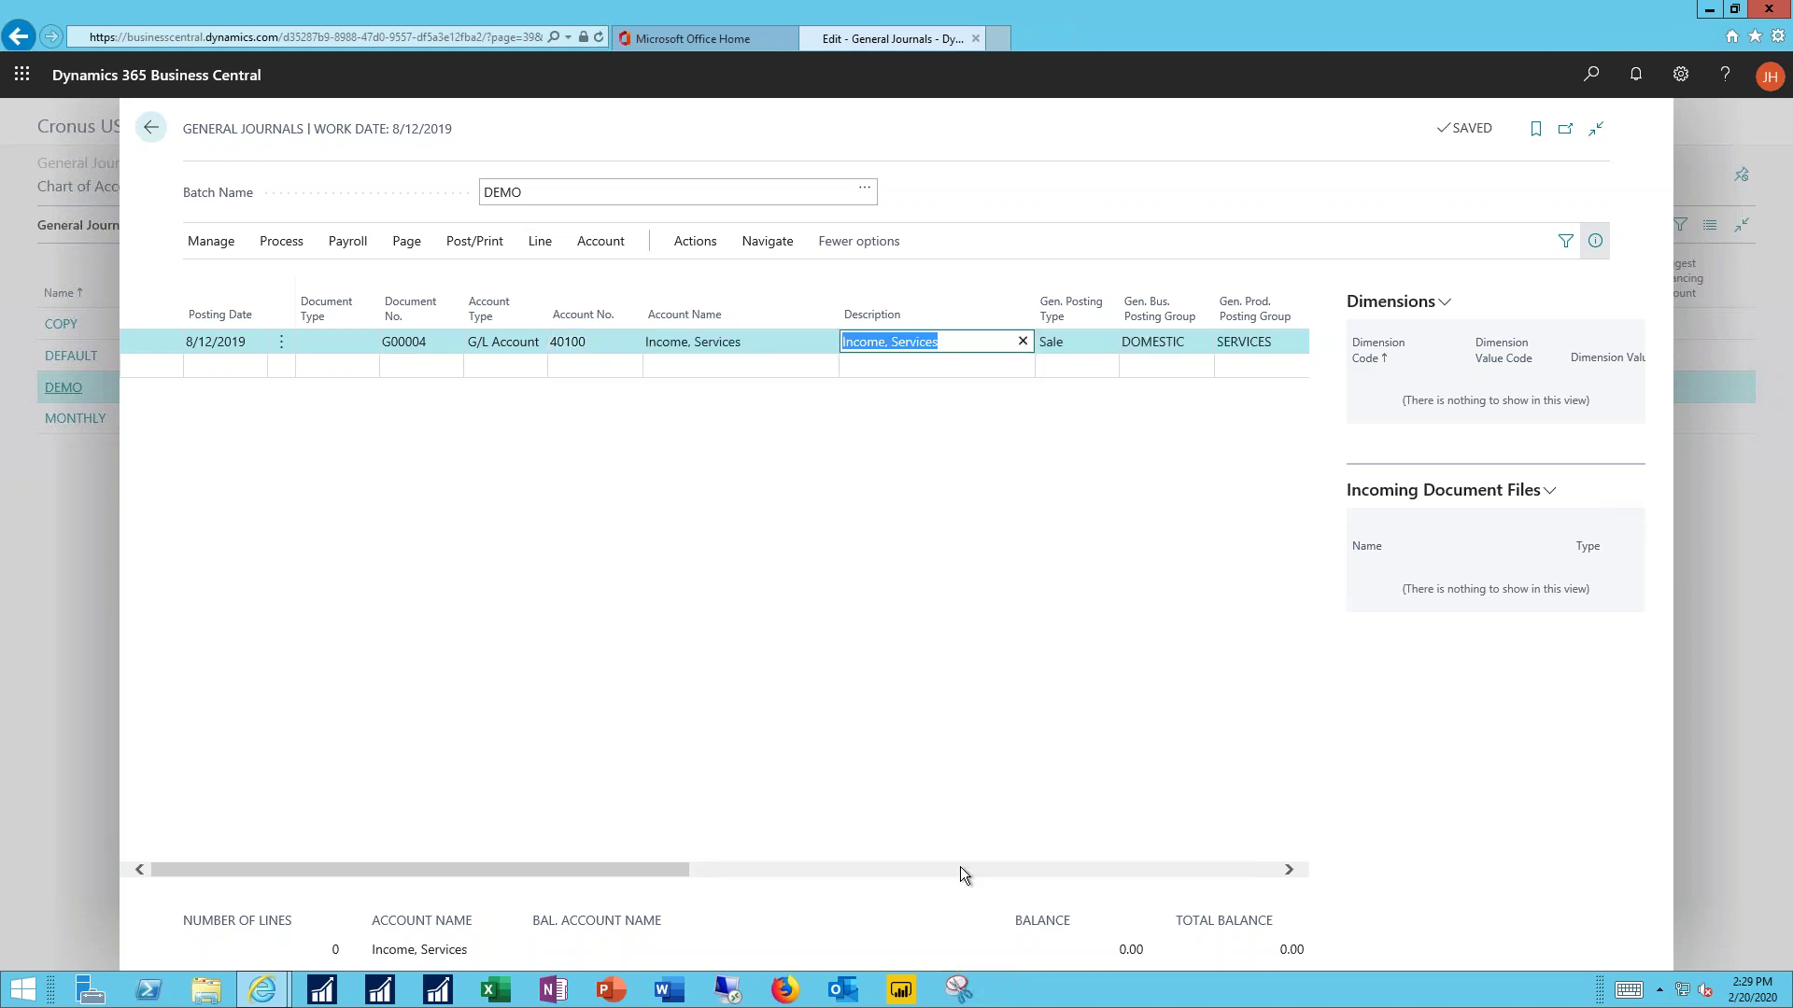
left_click(960, 866)
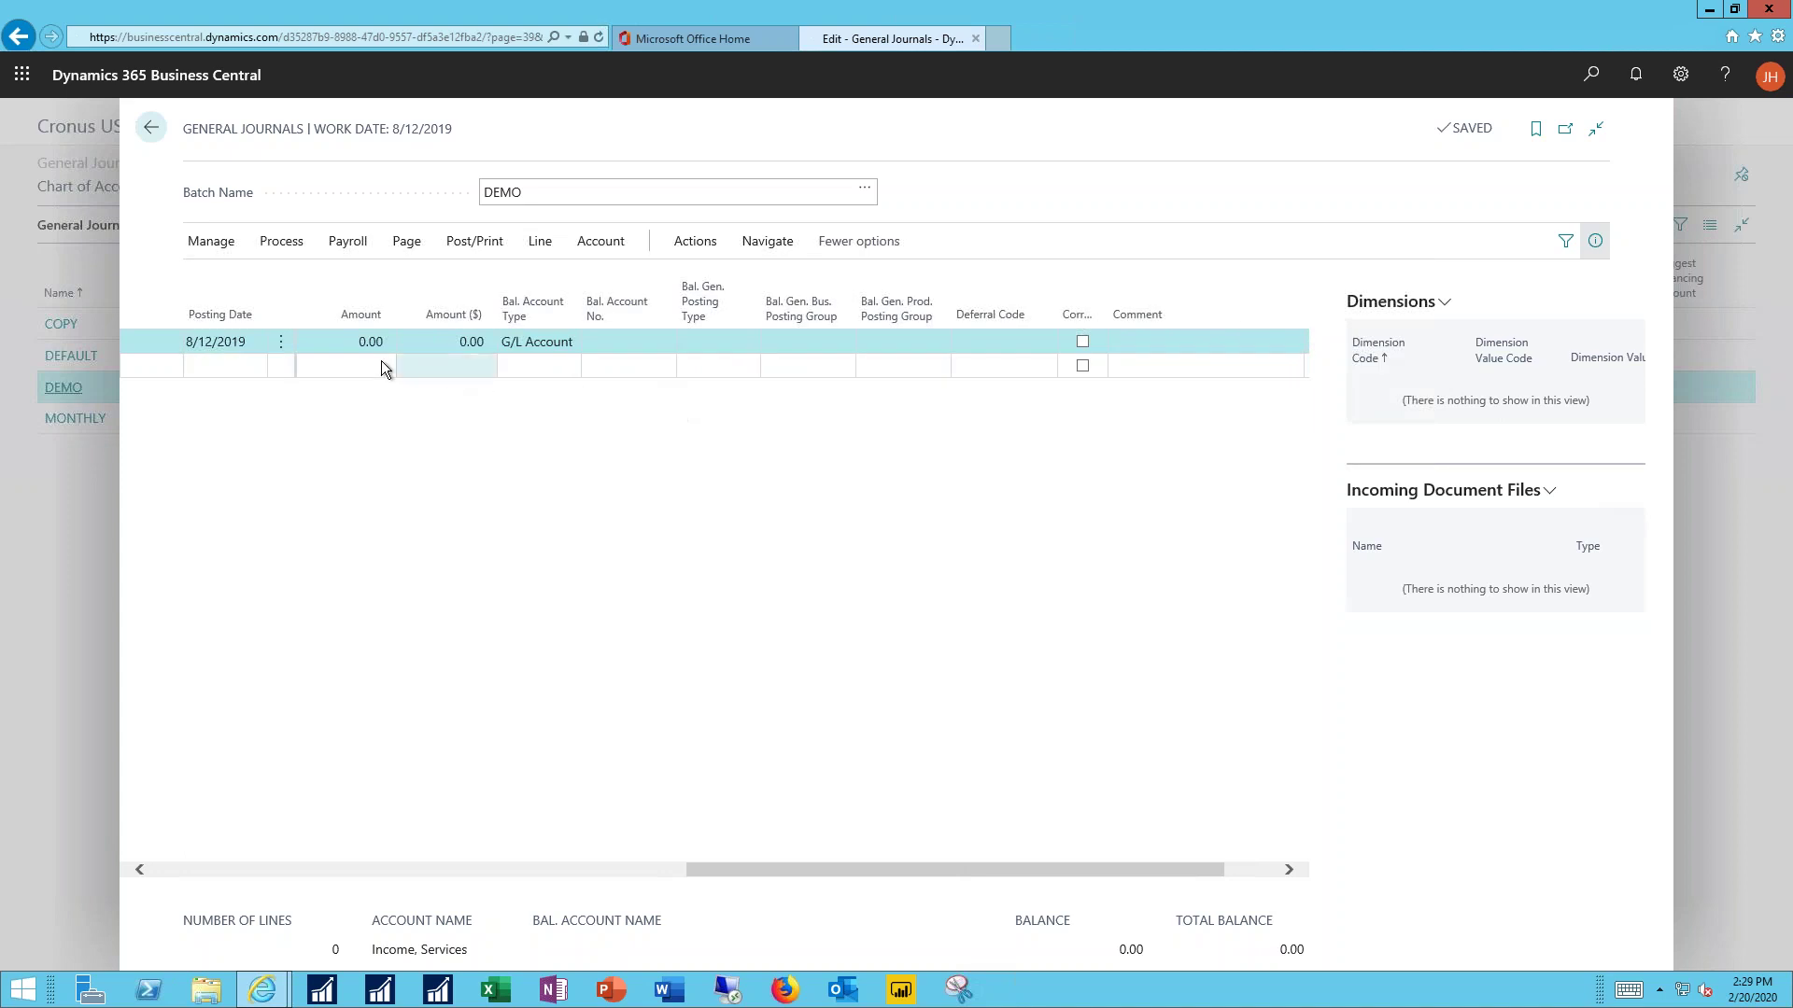
key("Tab")
type("20000.")
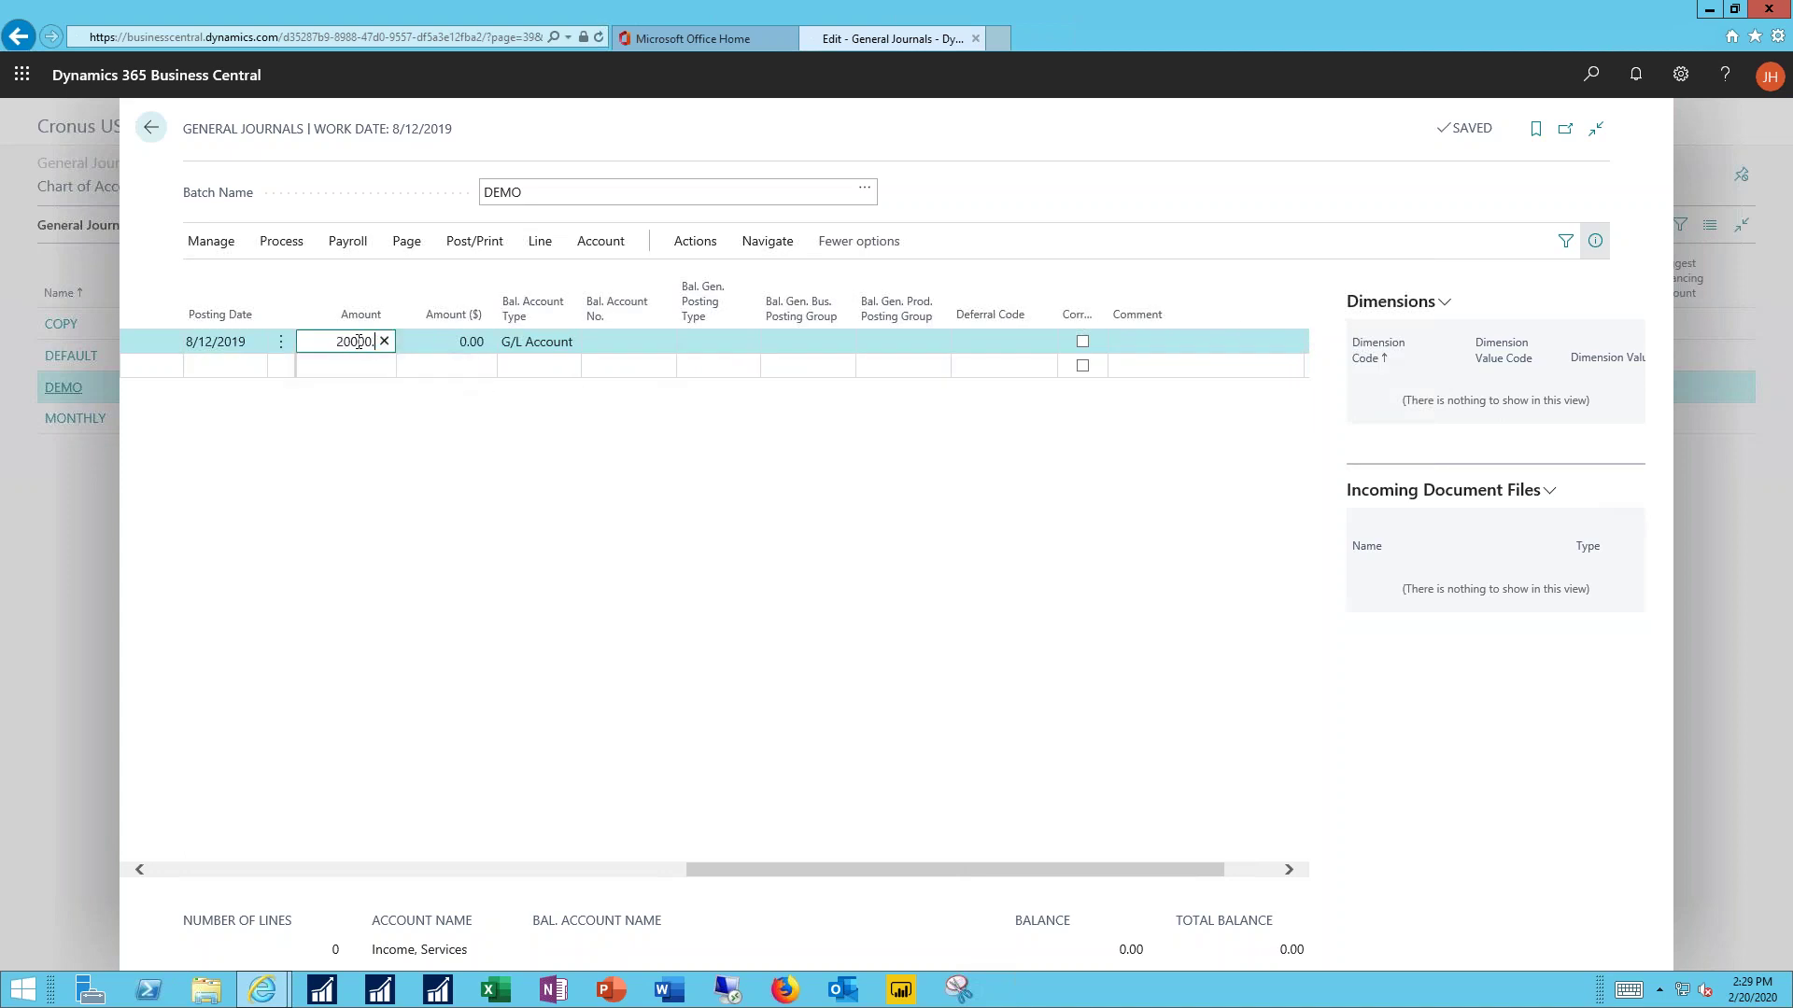
key("Tab")
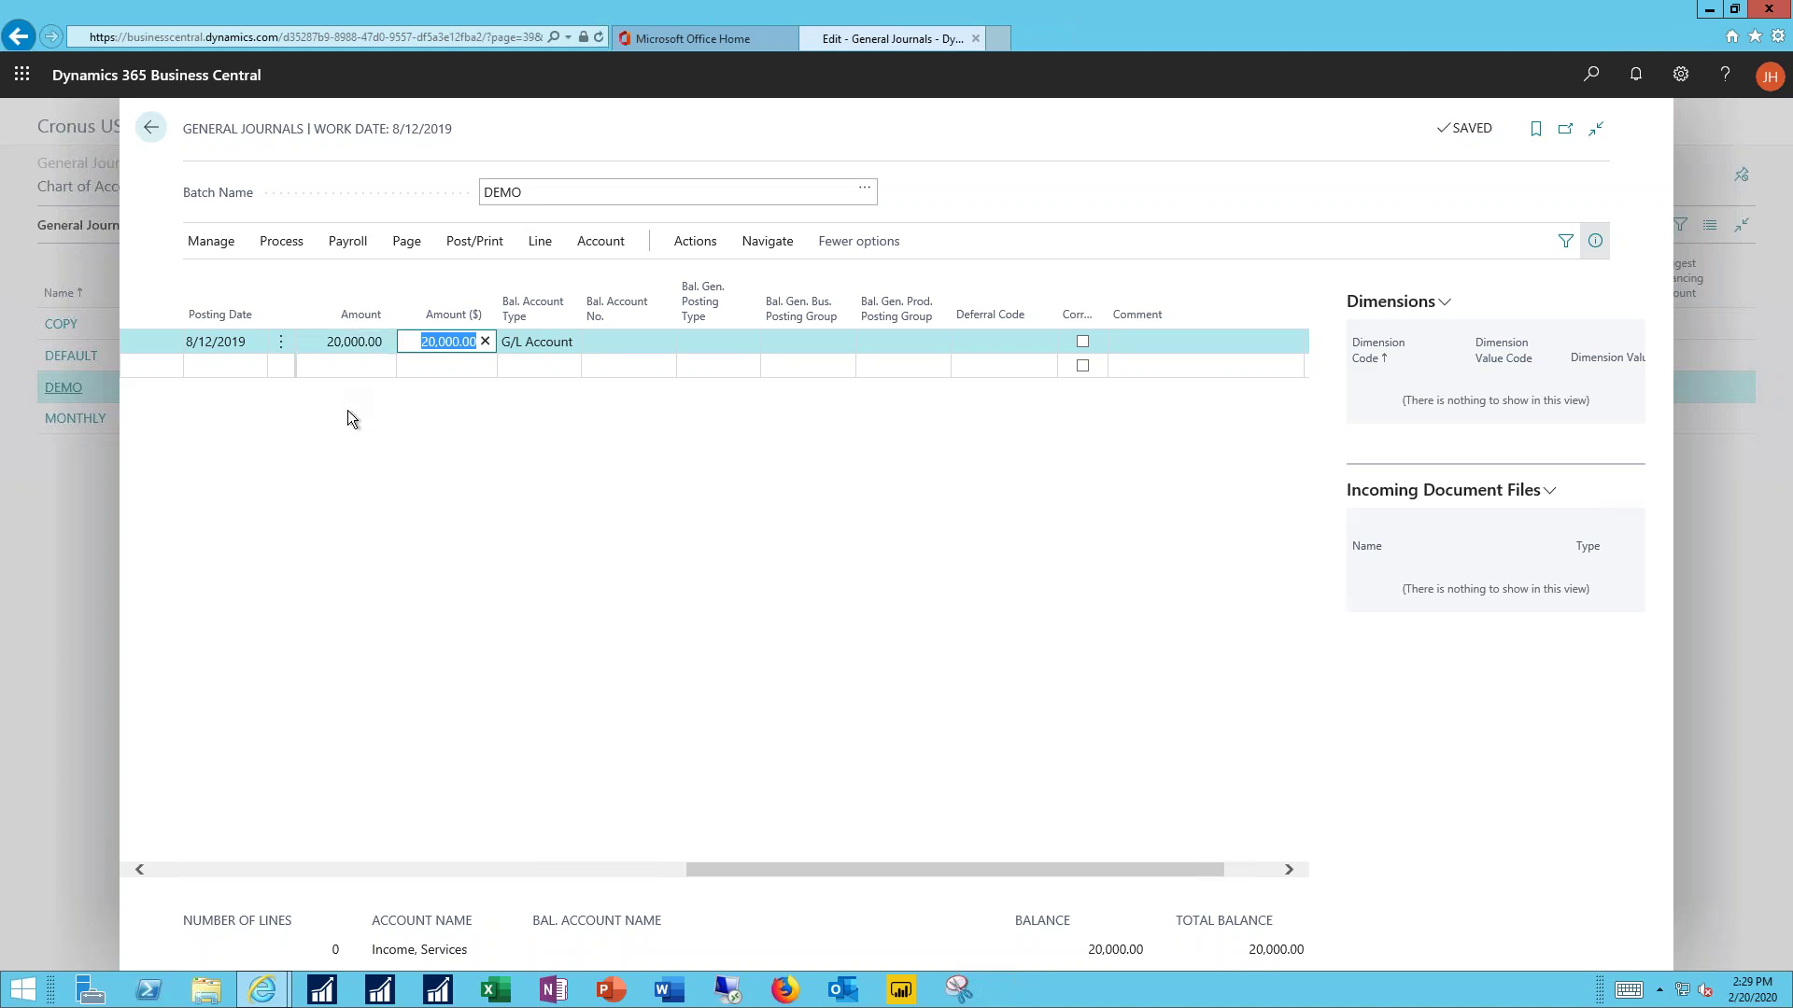
left_click(271, 872)
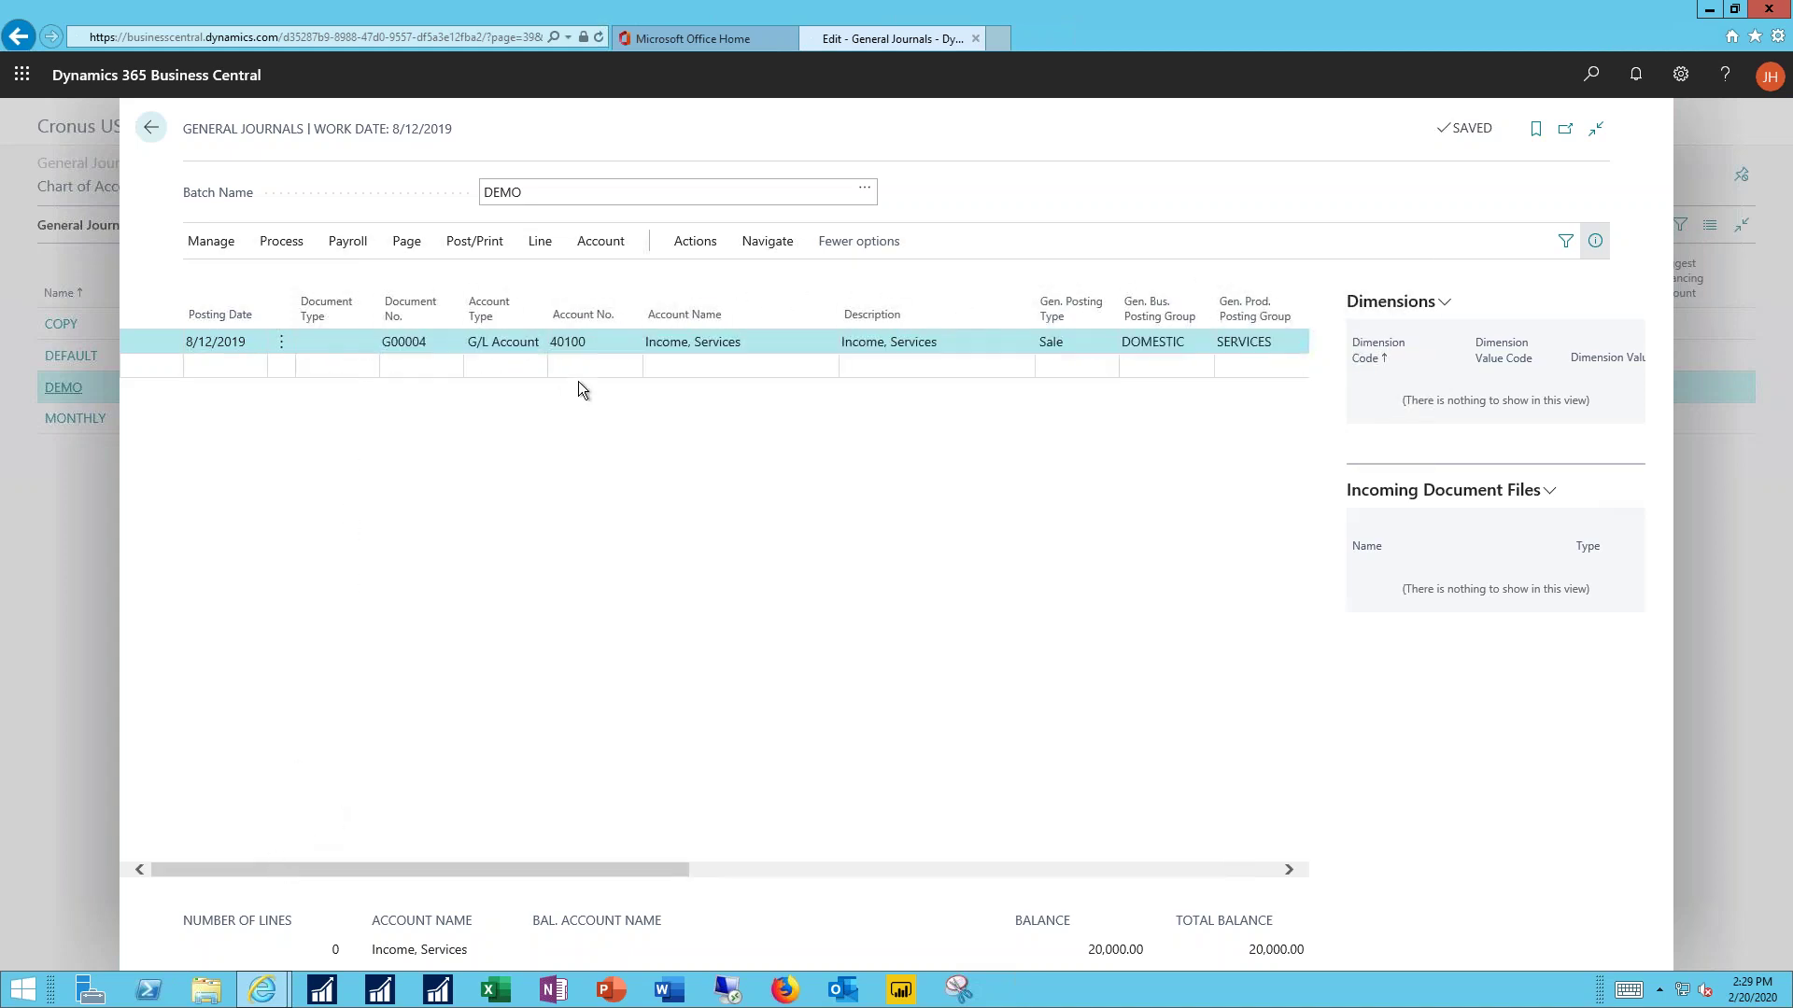
Step: Add a second line for account 40120 International Sales with amount -20,000.00
left_click(590, 370)
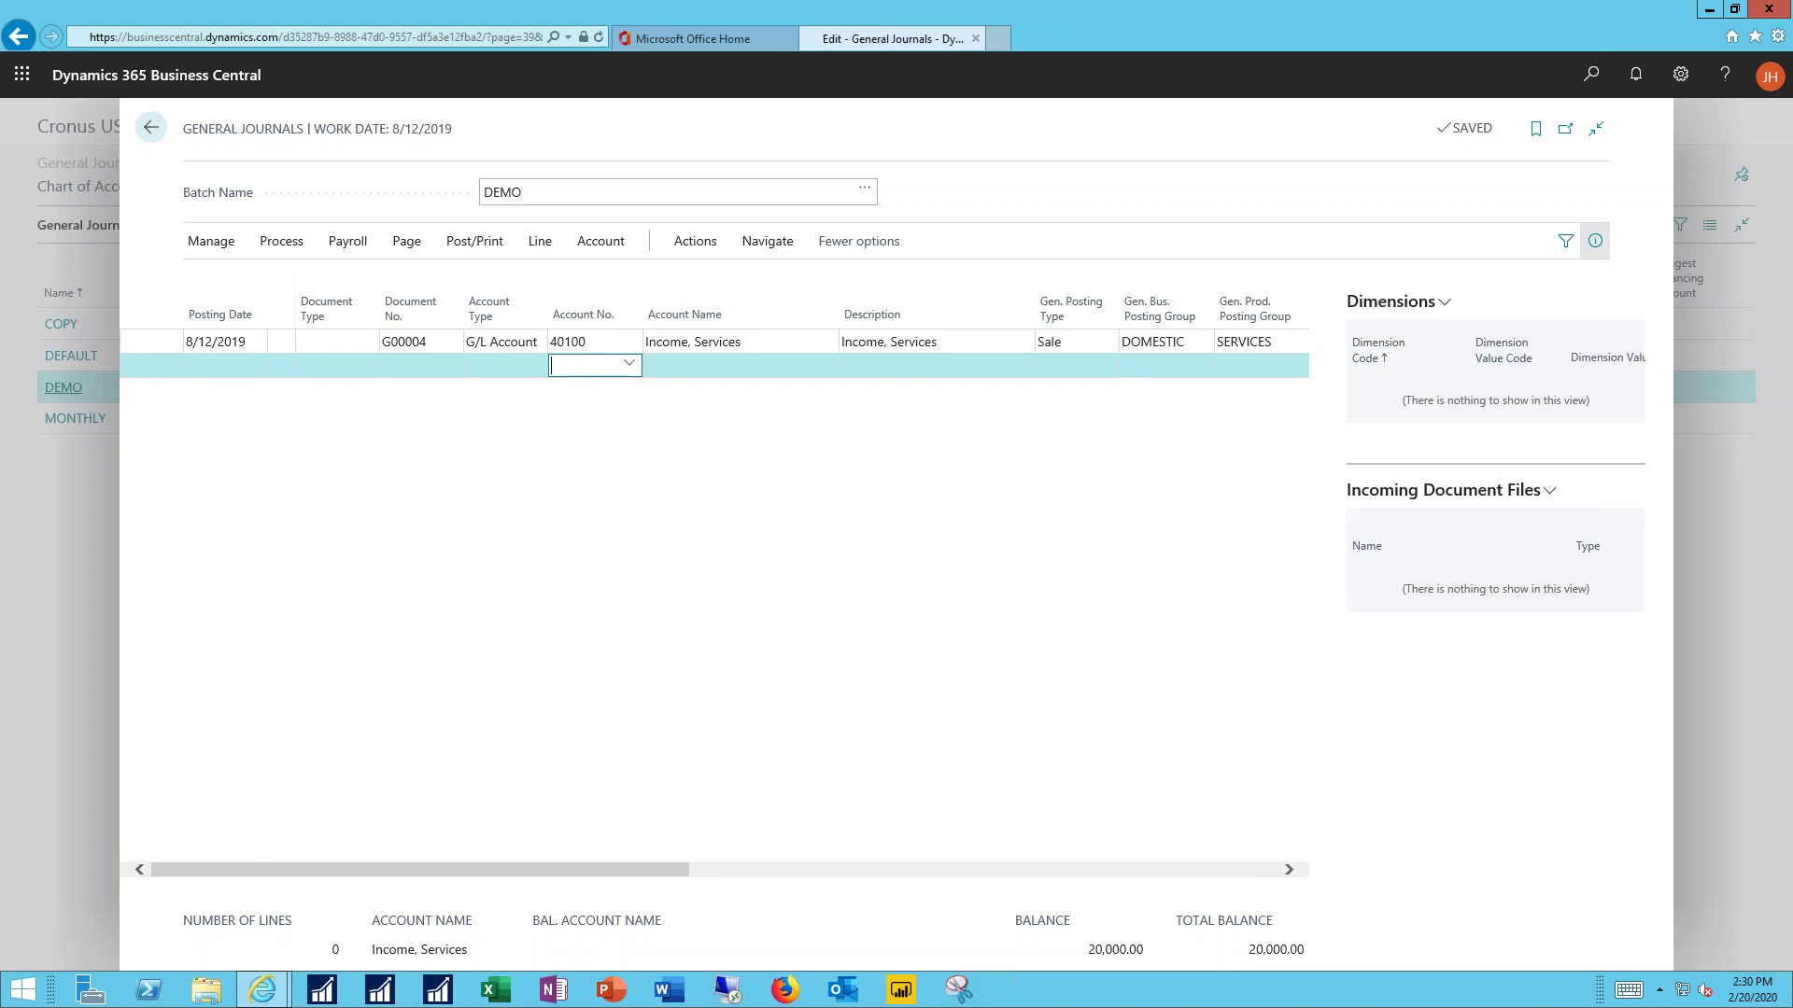
type("40120")
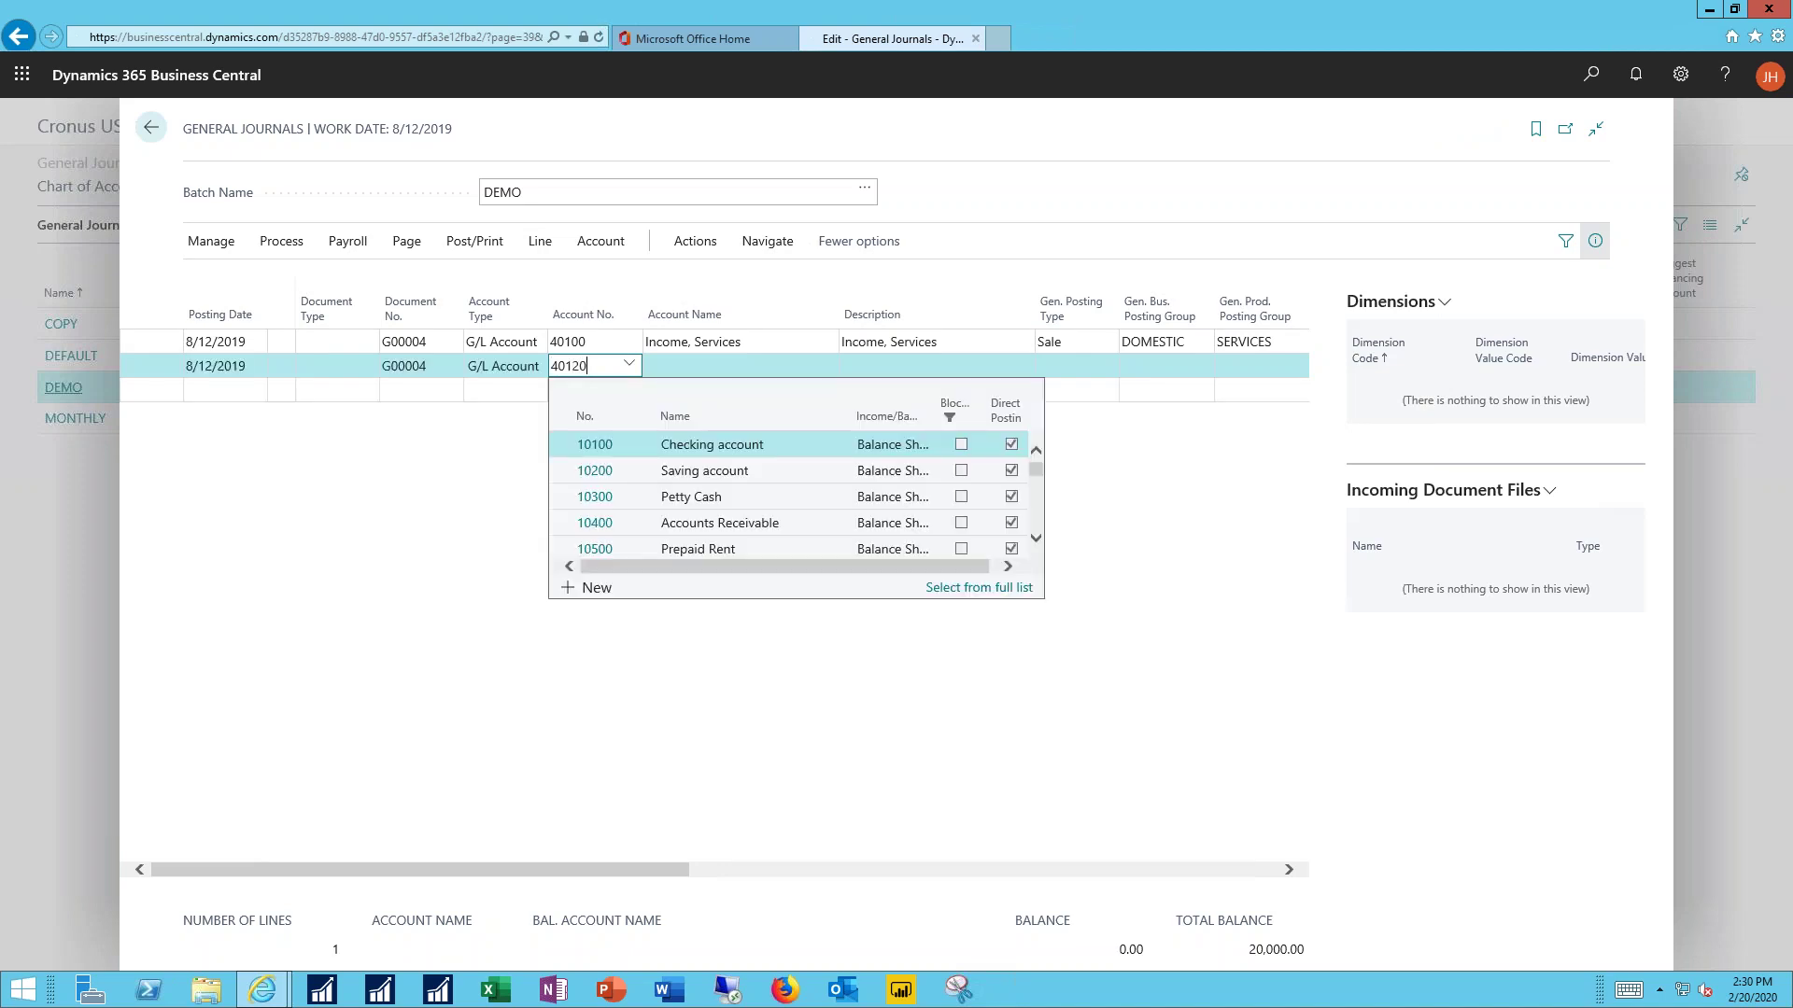
key("Tab")
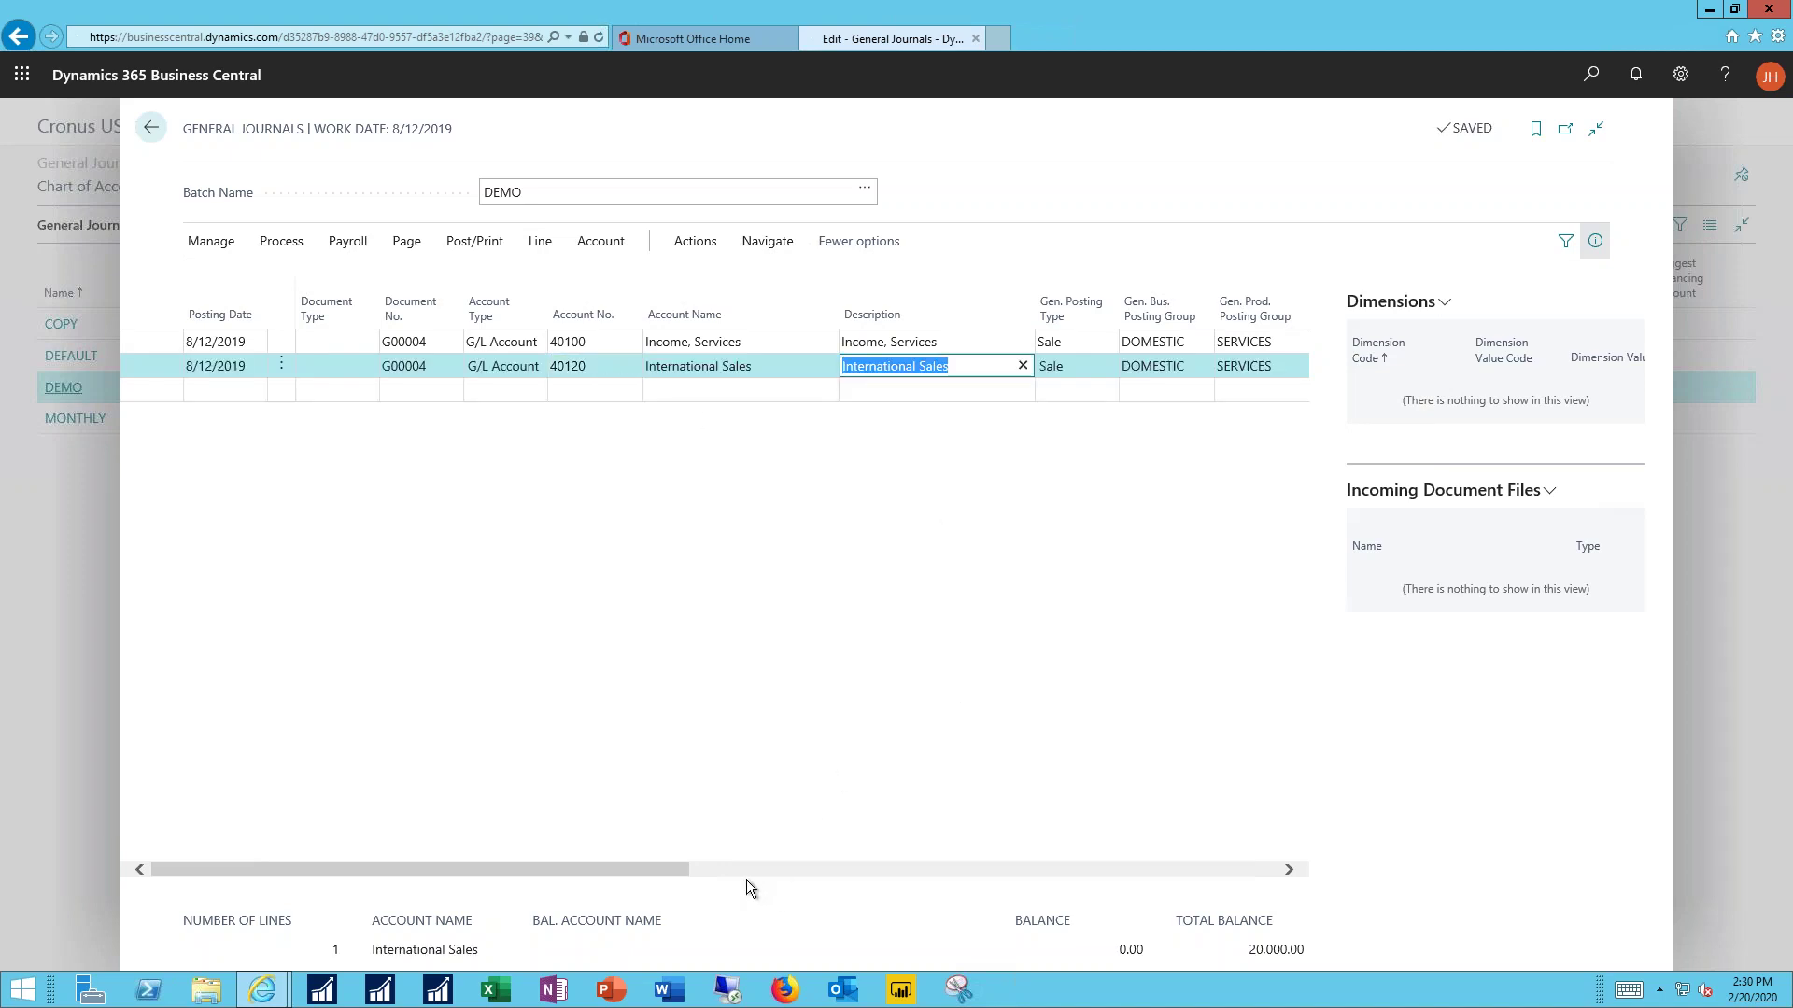
left_click(743, 871)
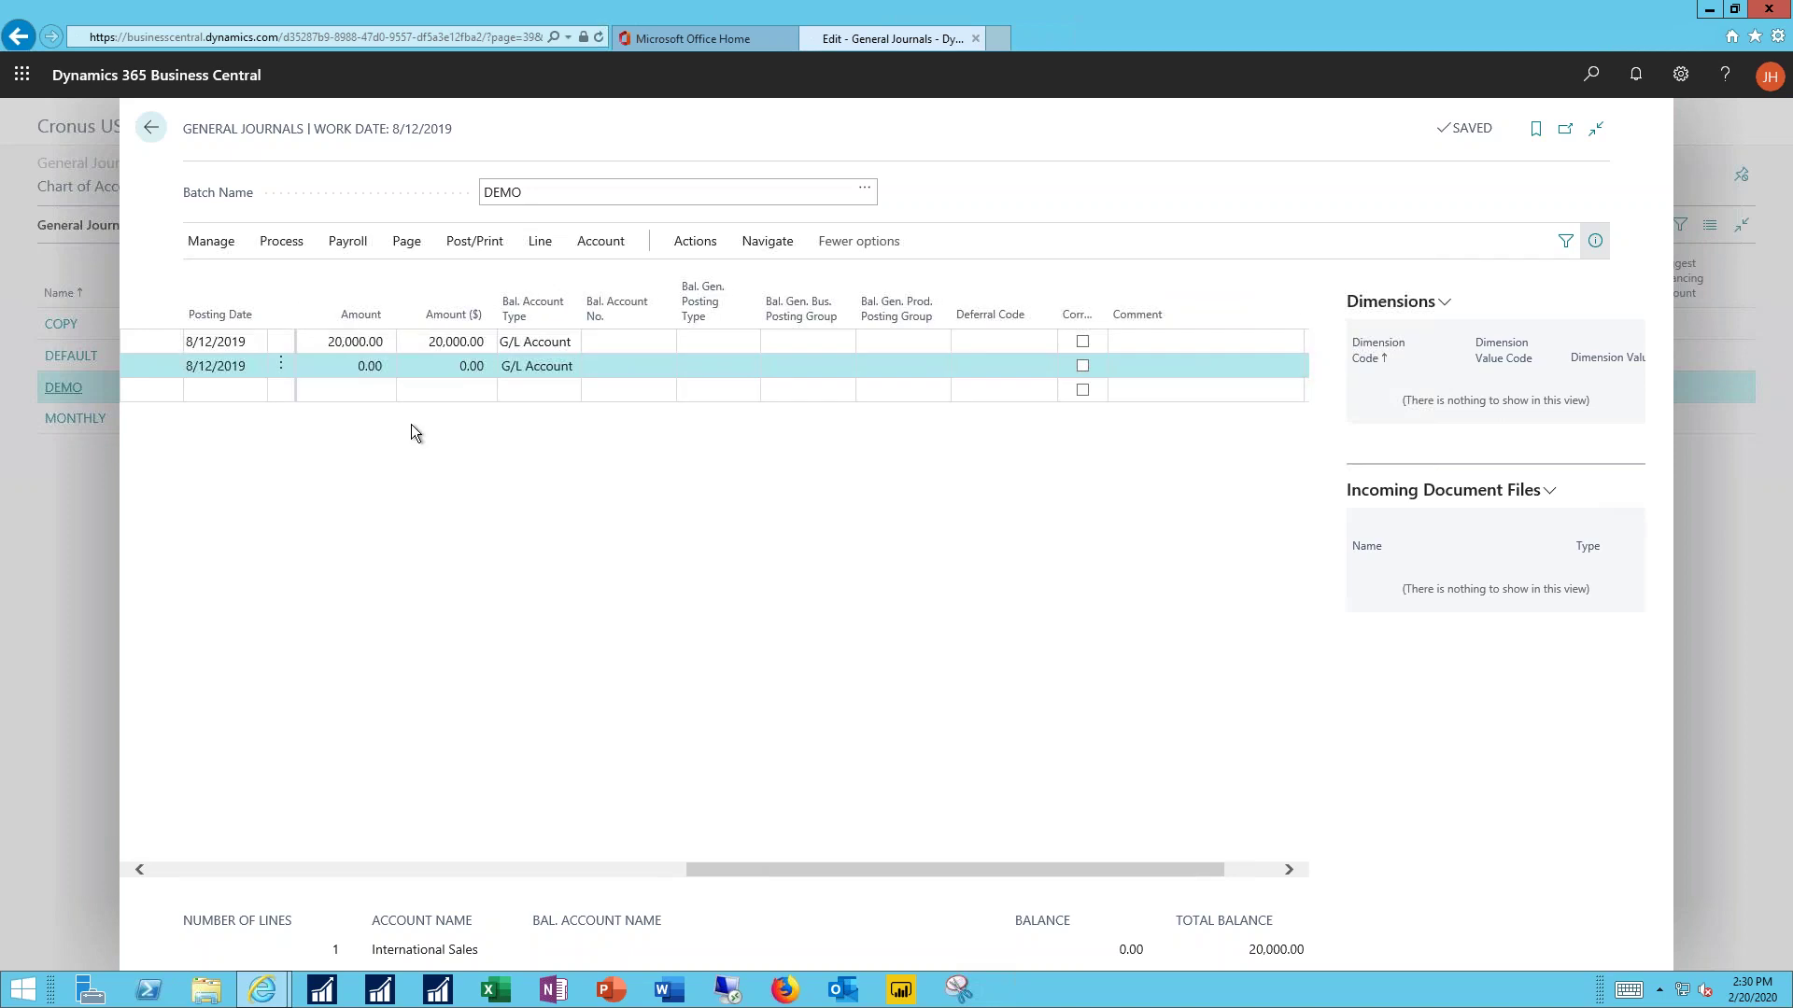
left_click(343, 368)
type("-20000")
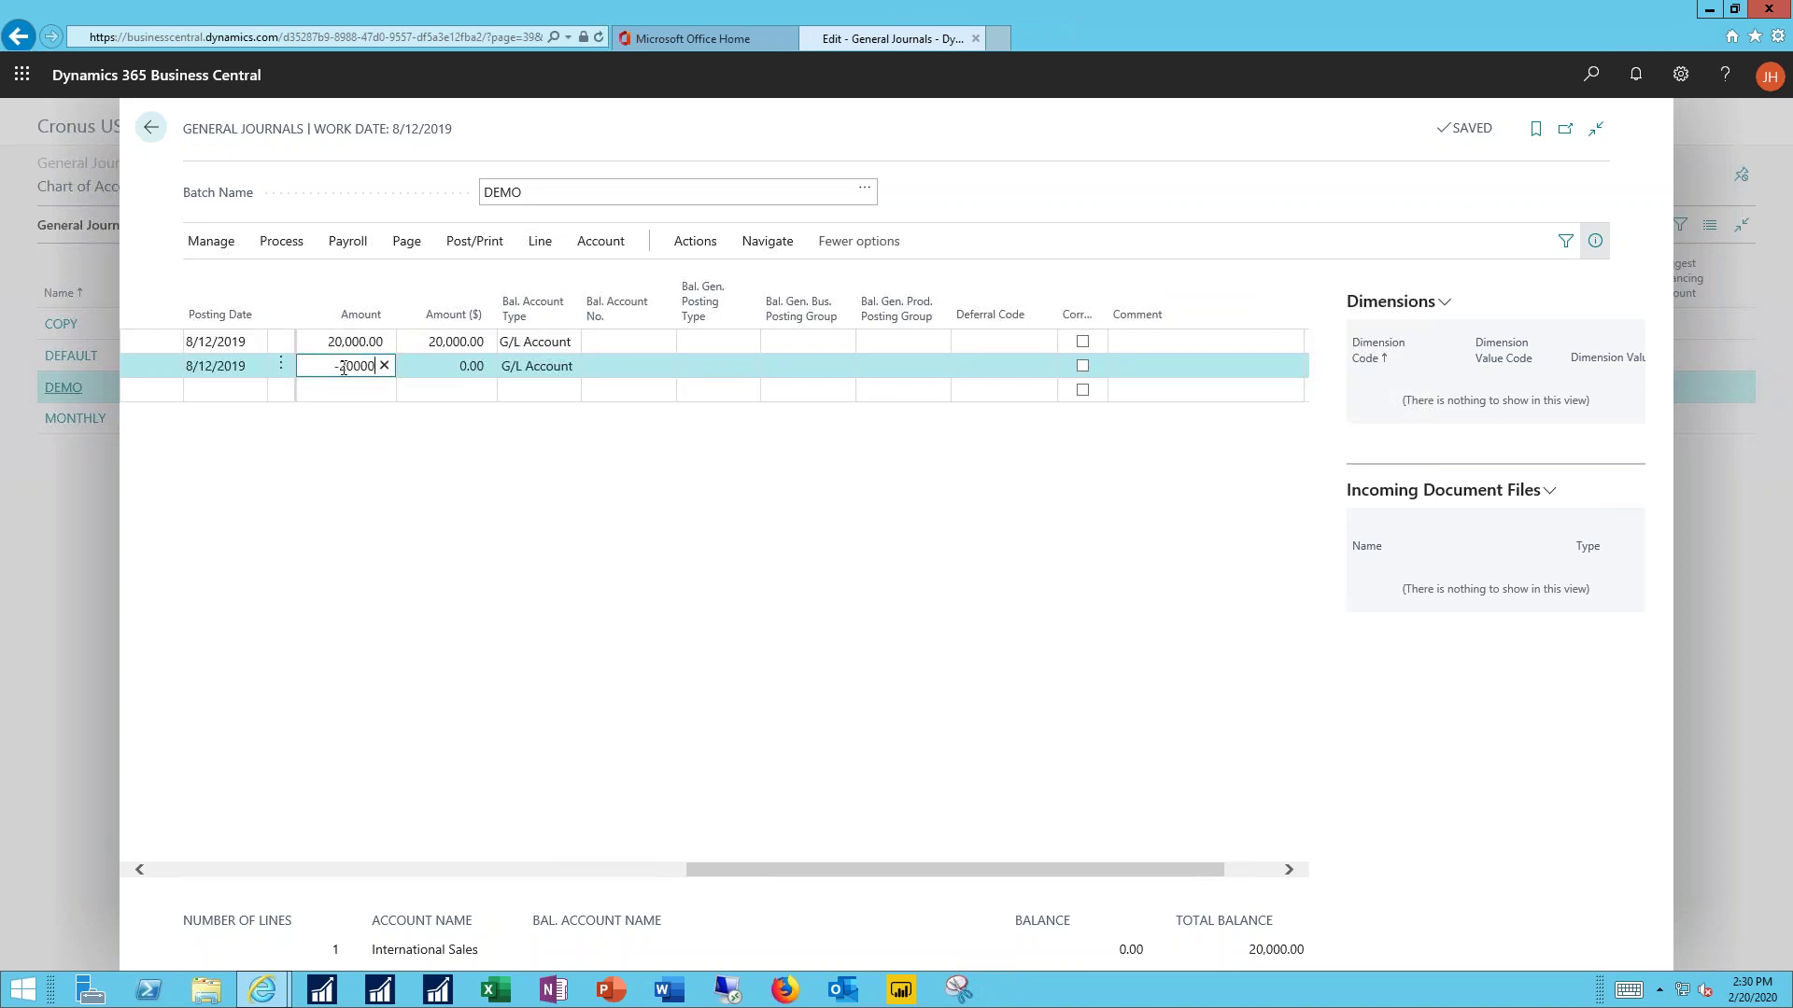
key("Tab")
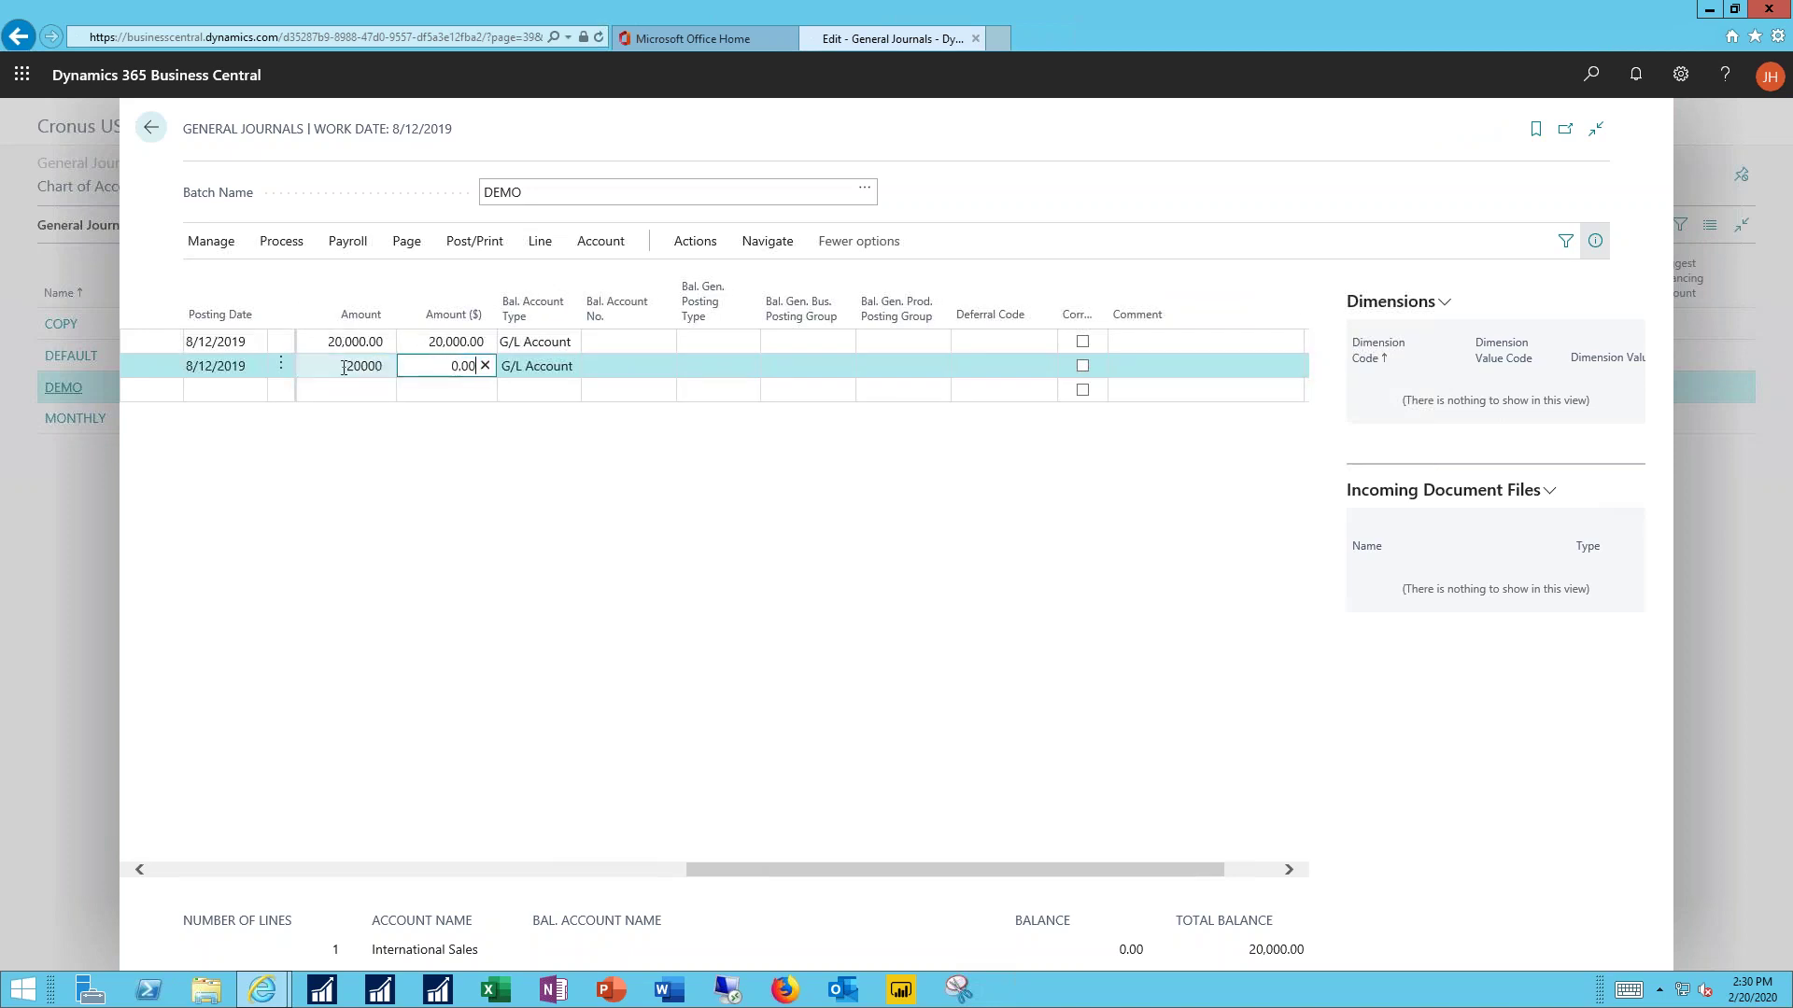
left_click(182, 872)
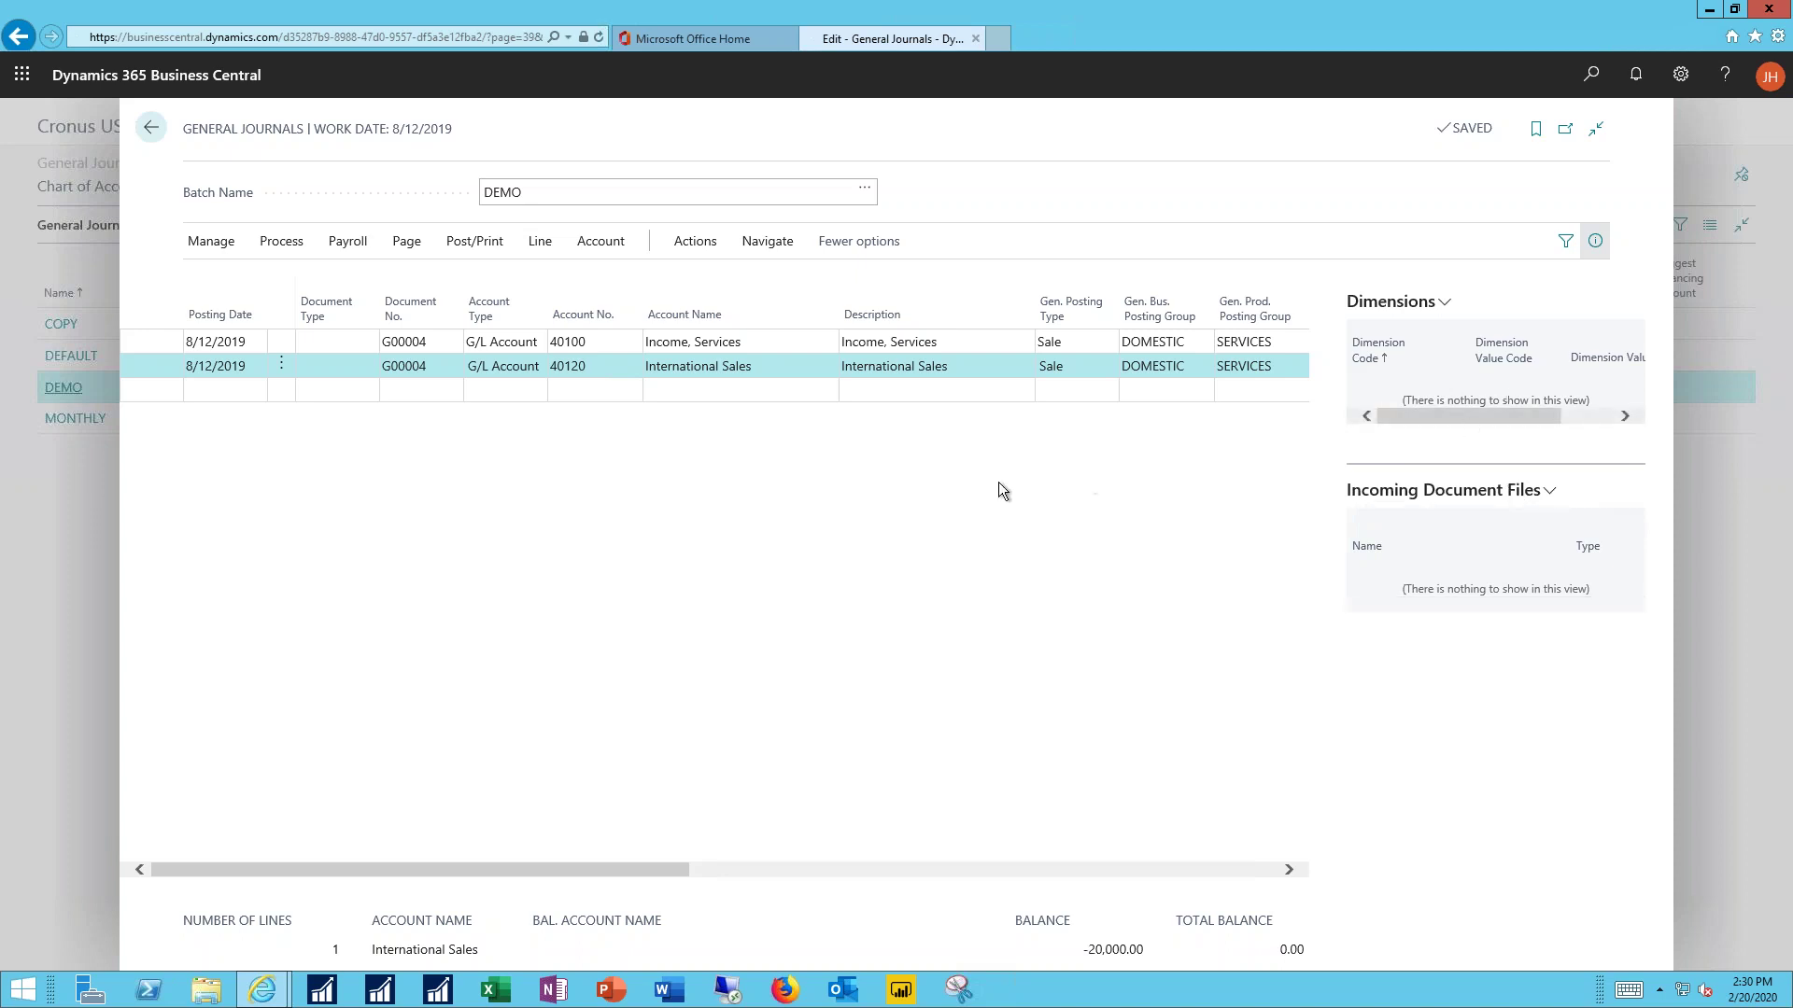
Step: Preview the entries the DEMO journal would post, then close the preview
left_click(470, 245)
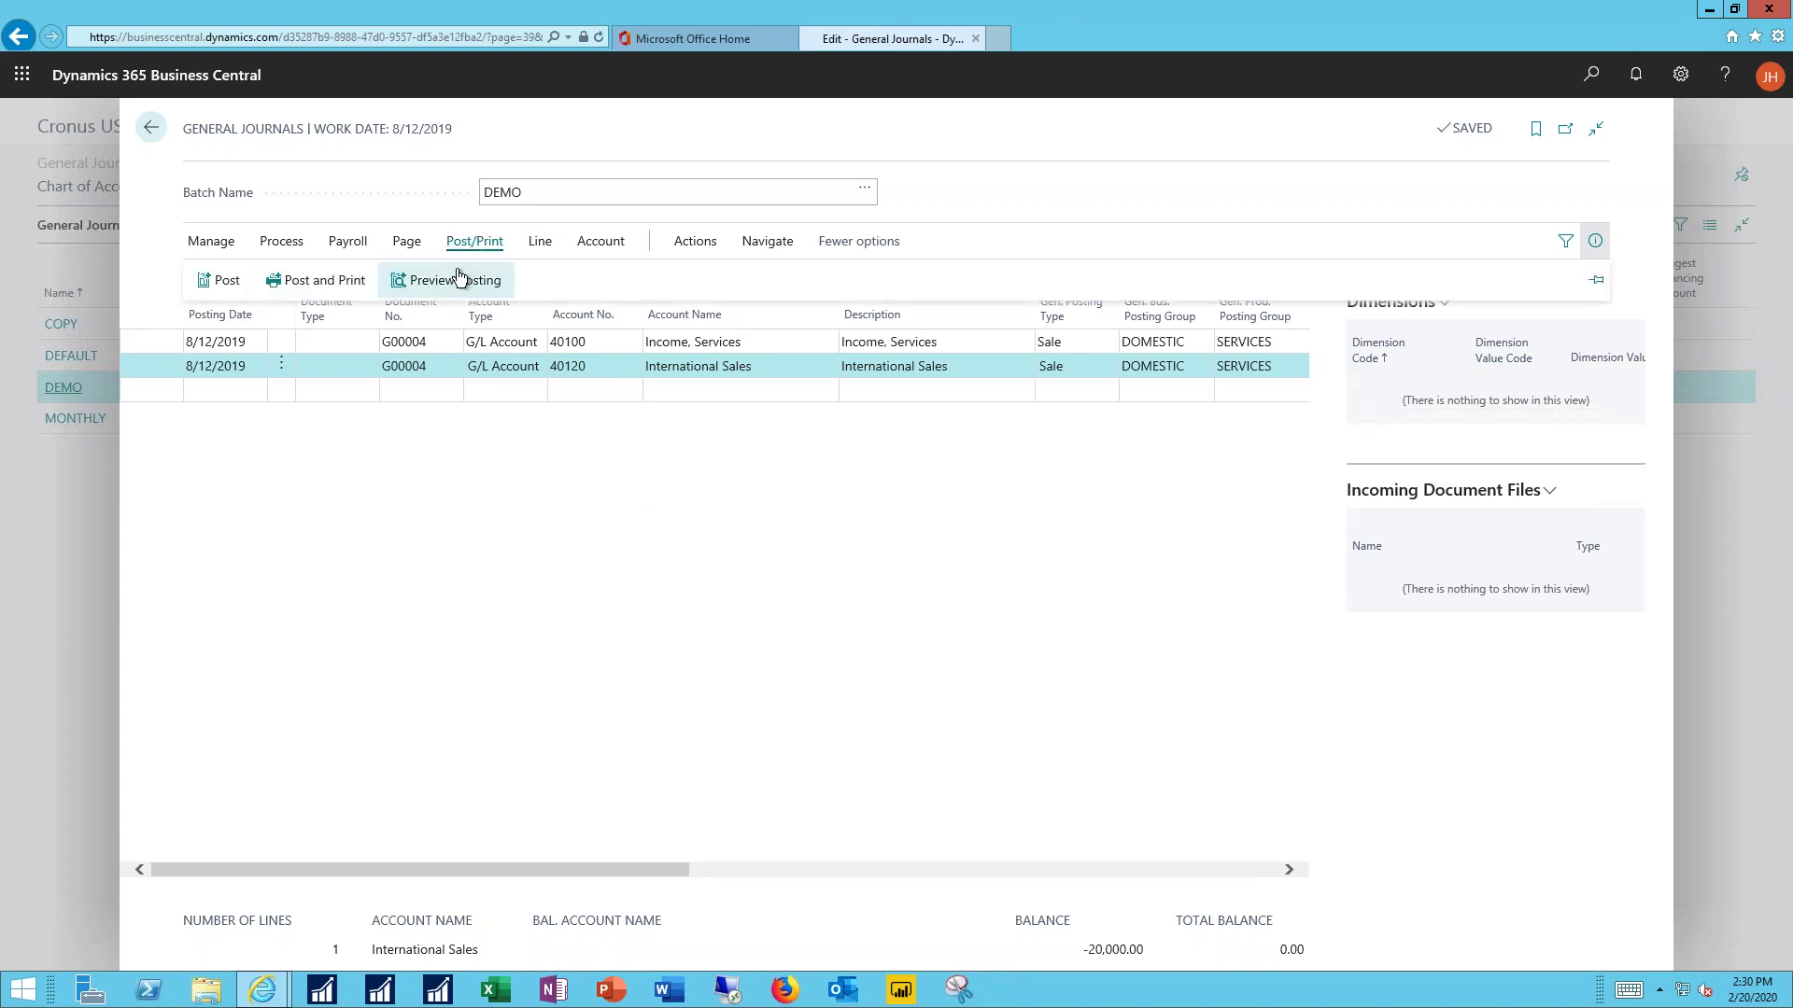
left_click(457, 280)
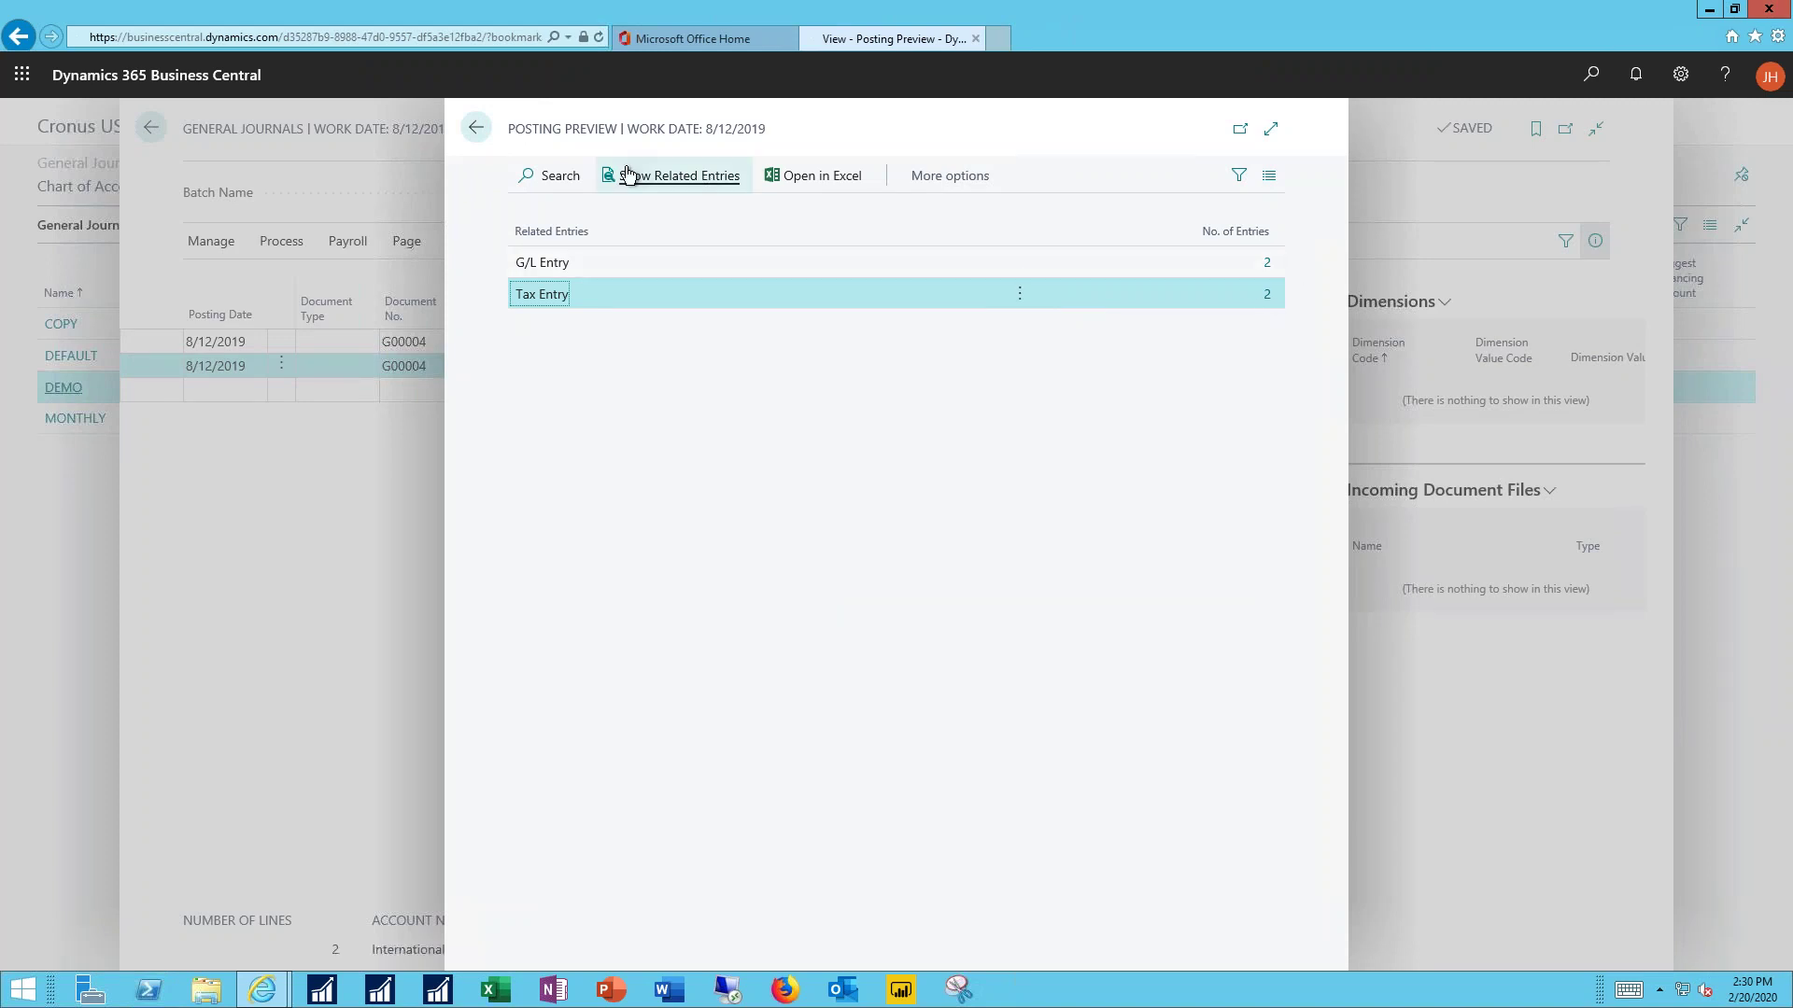
left_click(475, 131)
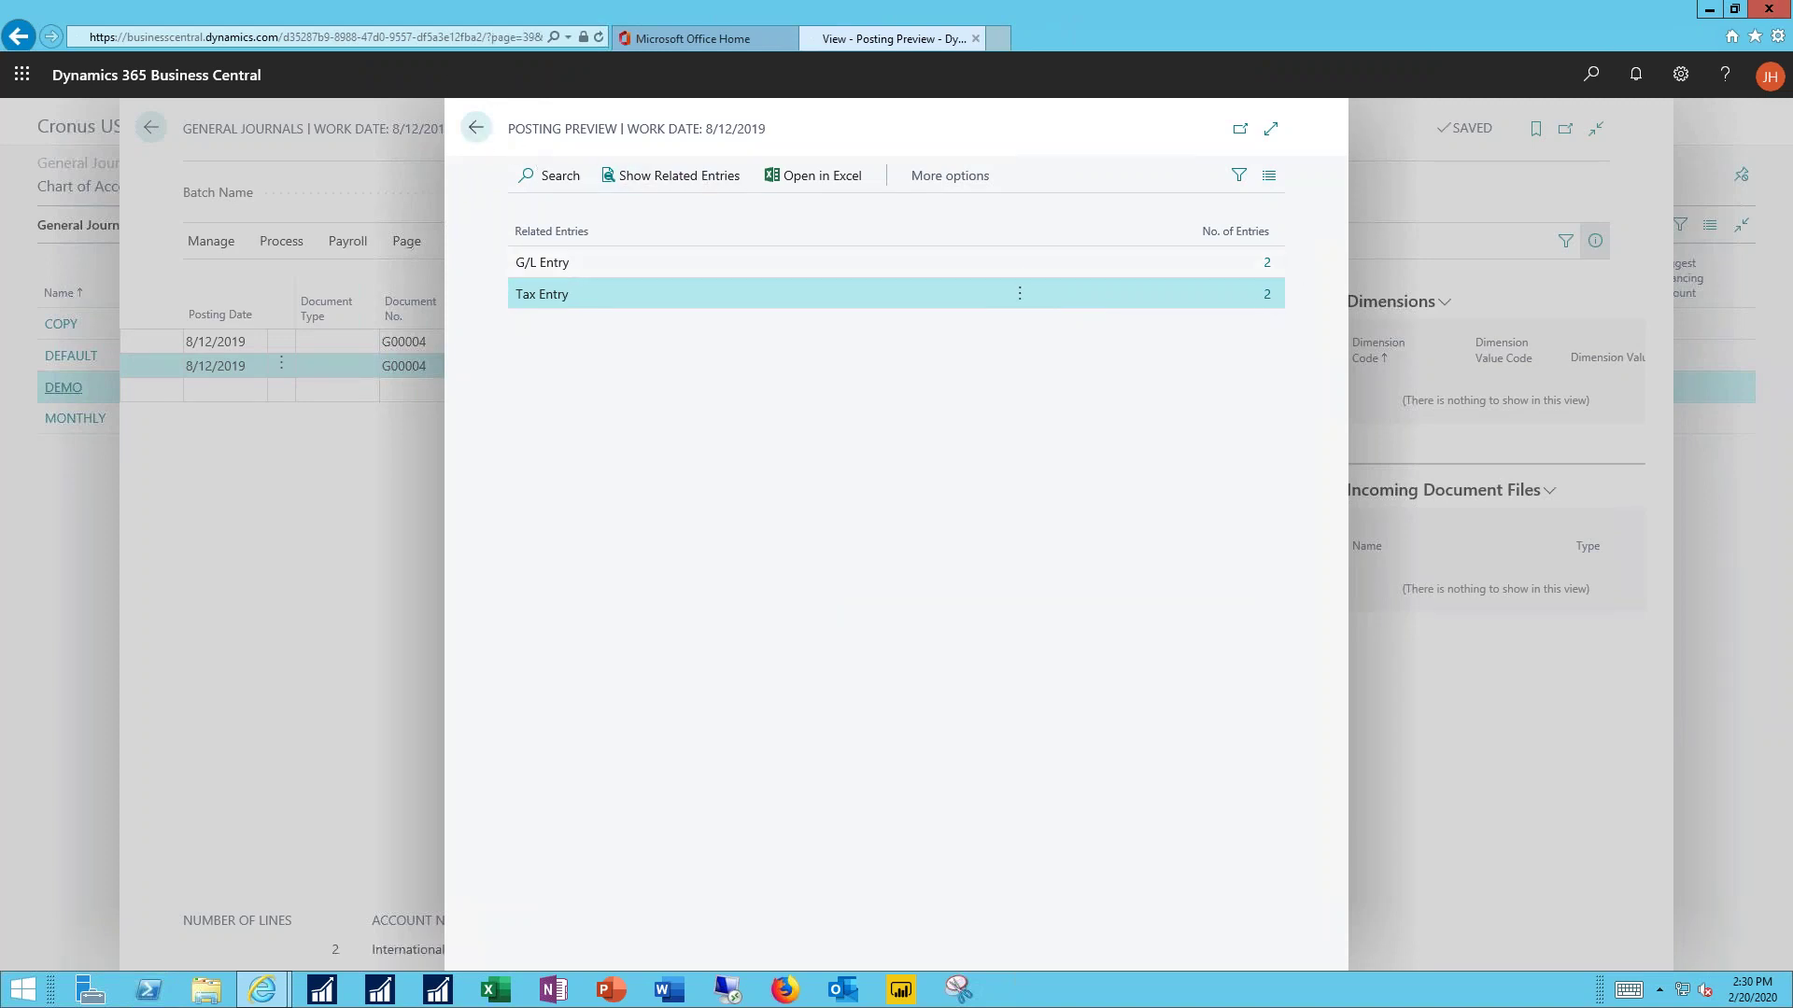
Step: Post the two journal lines, confirming and acknowledging the success message
left_click(474, 241)
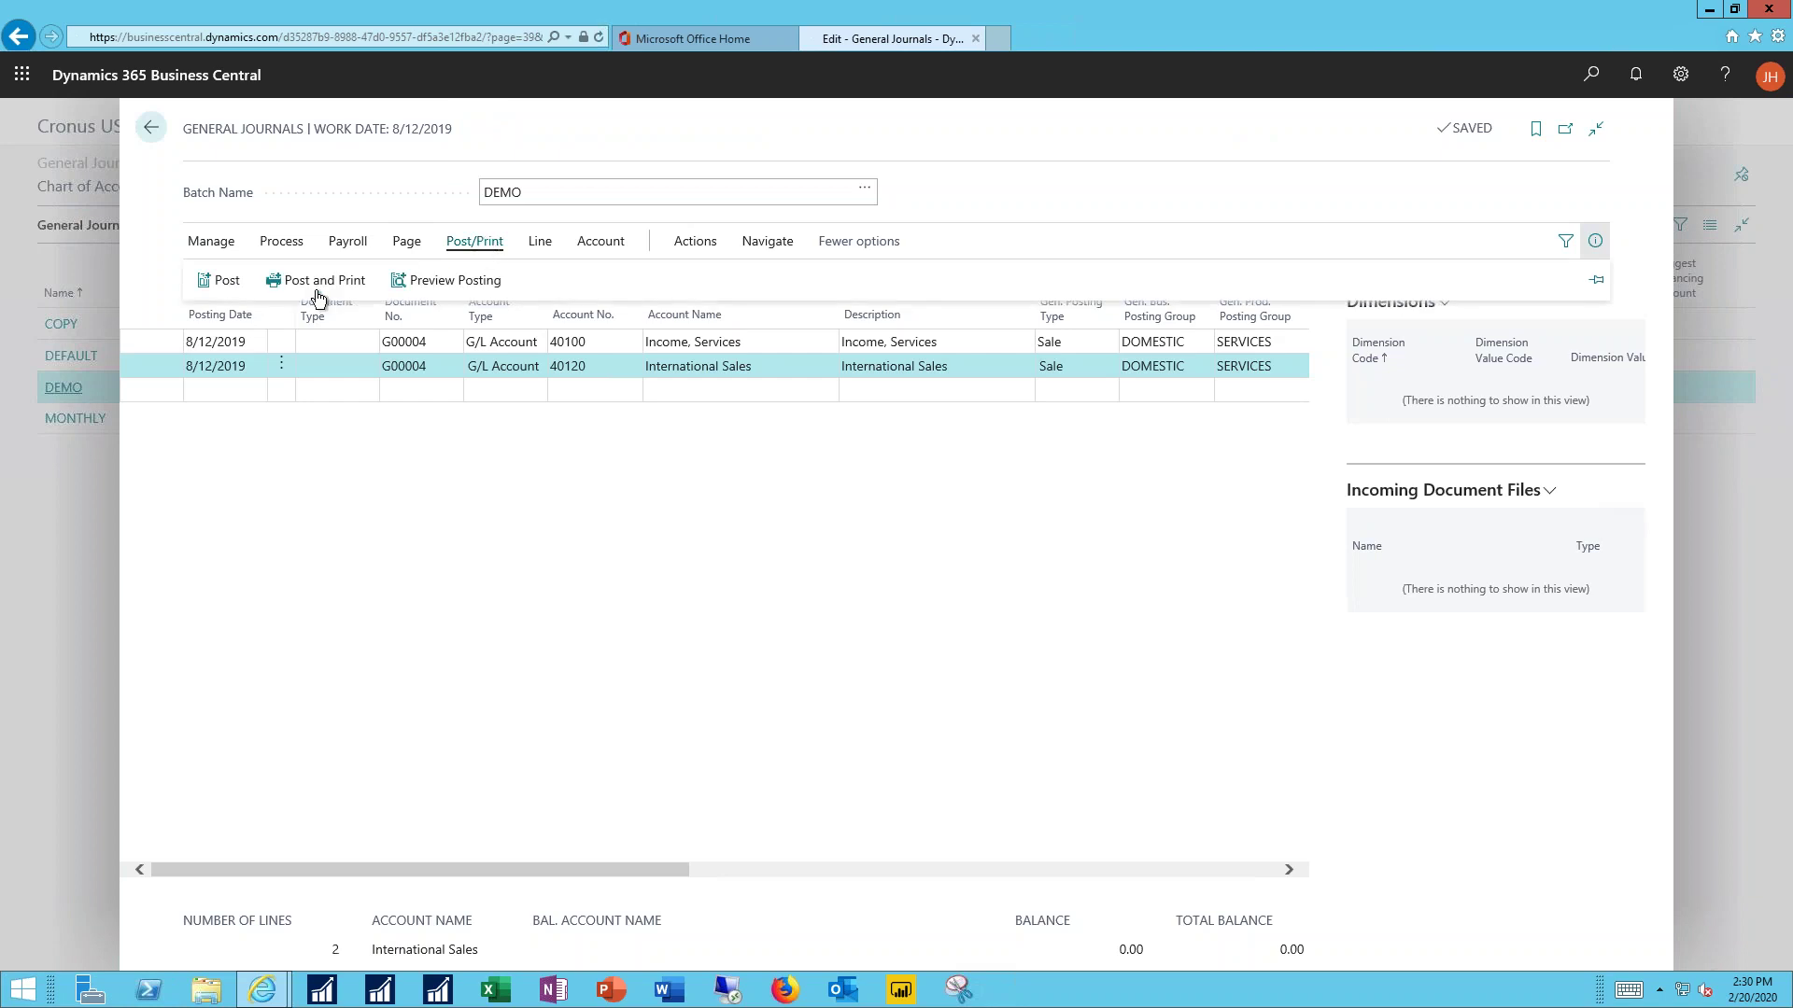
left_click(219, 281)
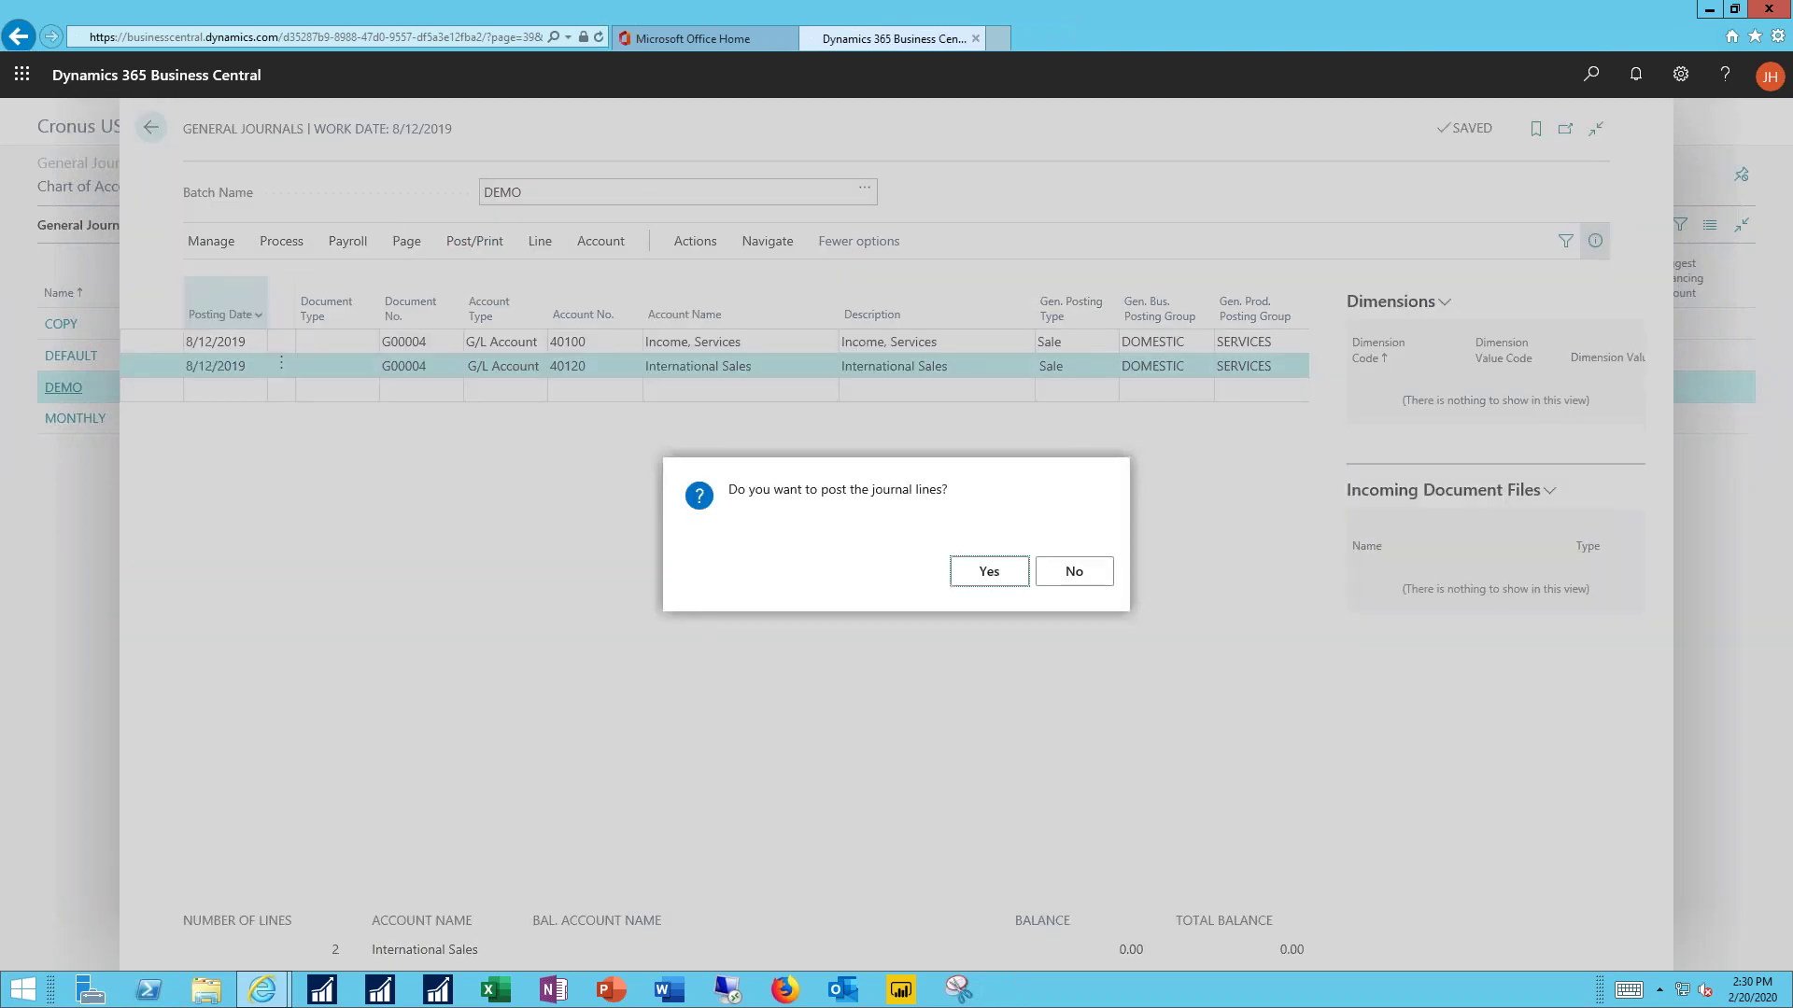
left_click(987, 584)
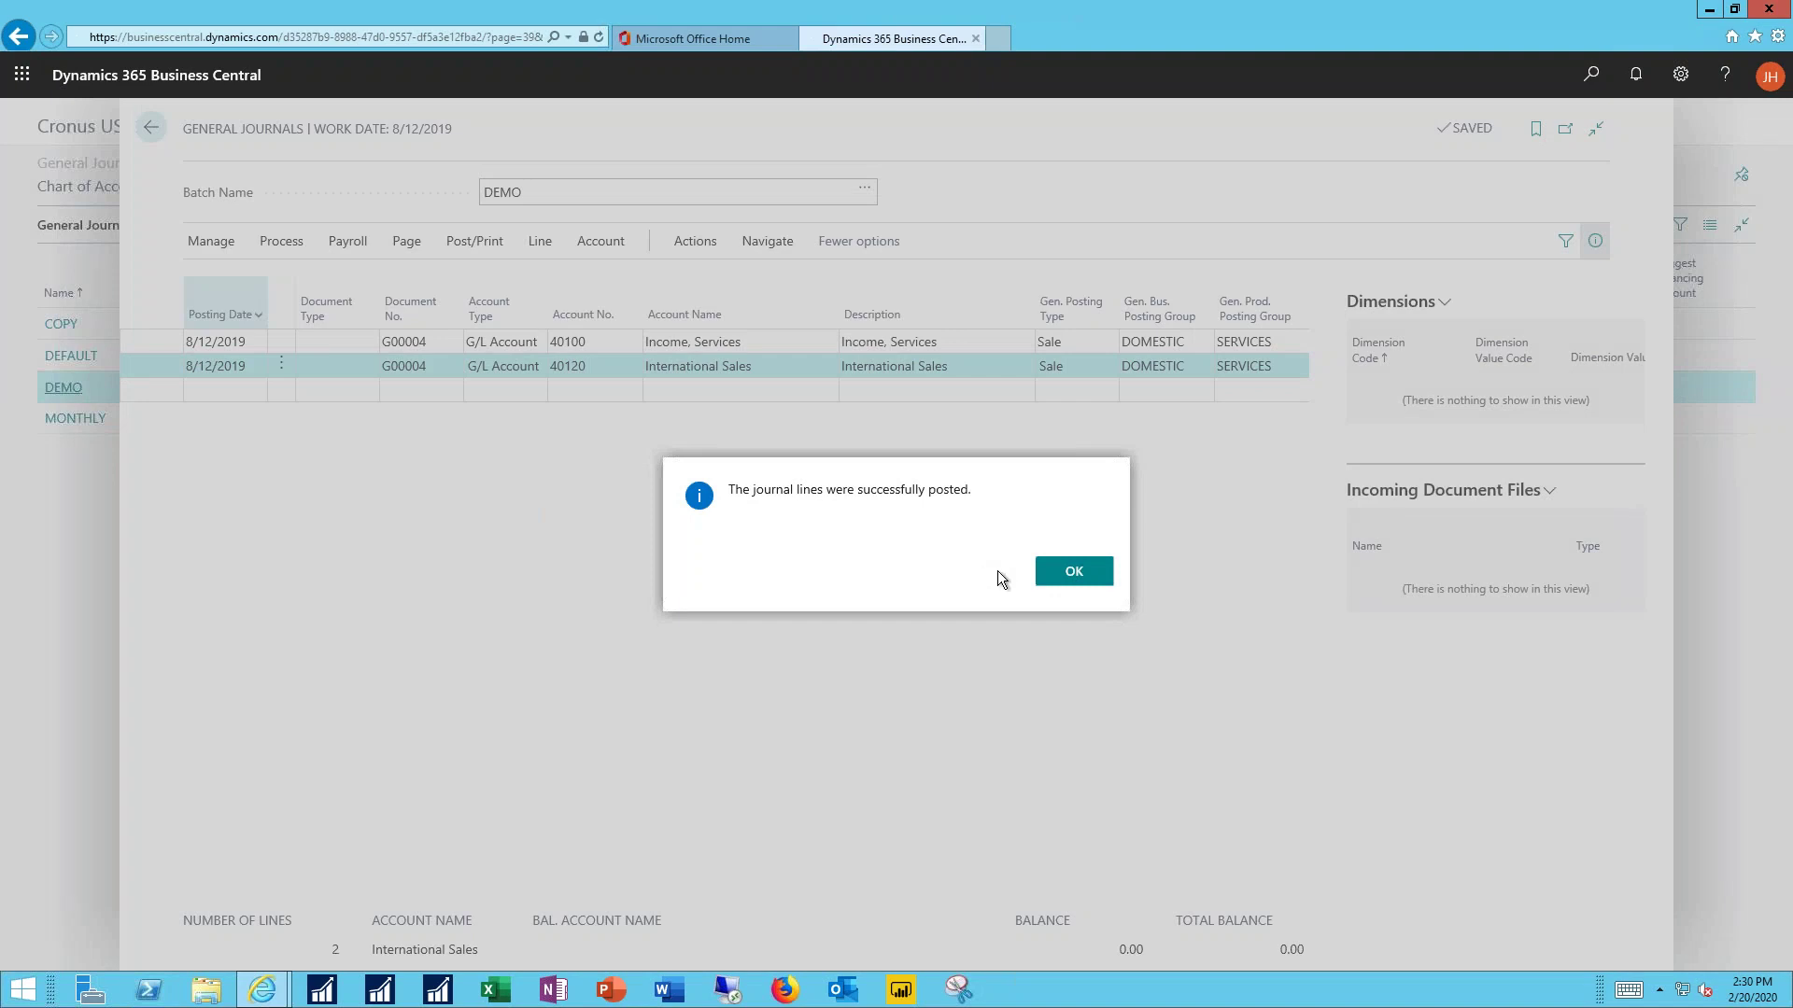
left_click(1074, 575)
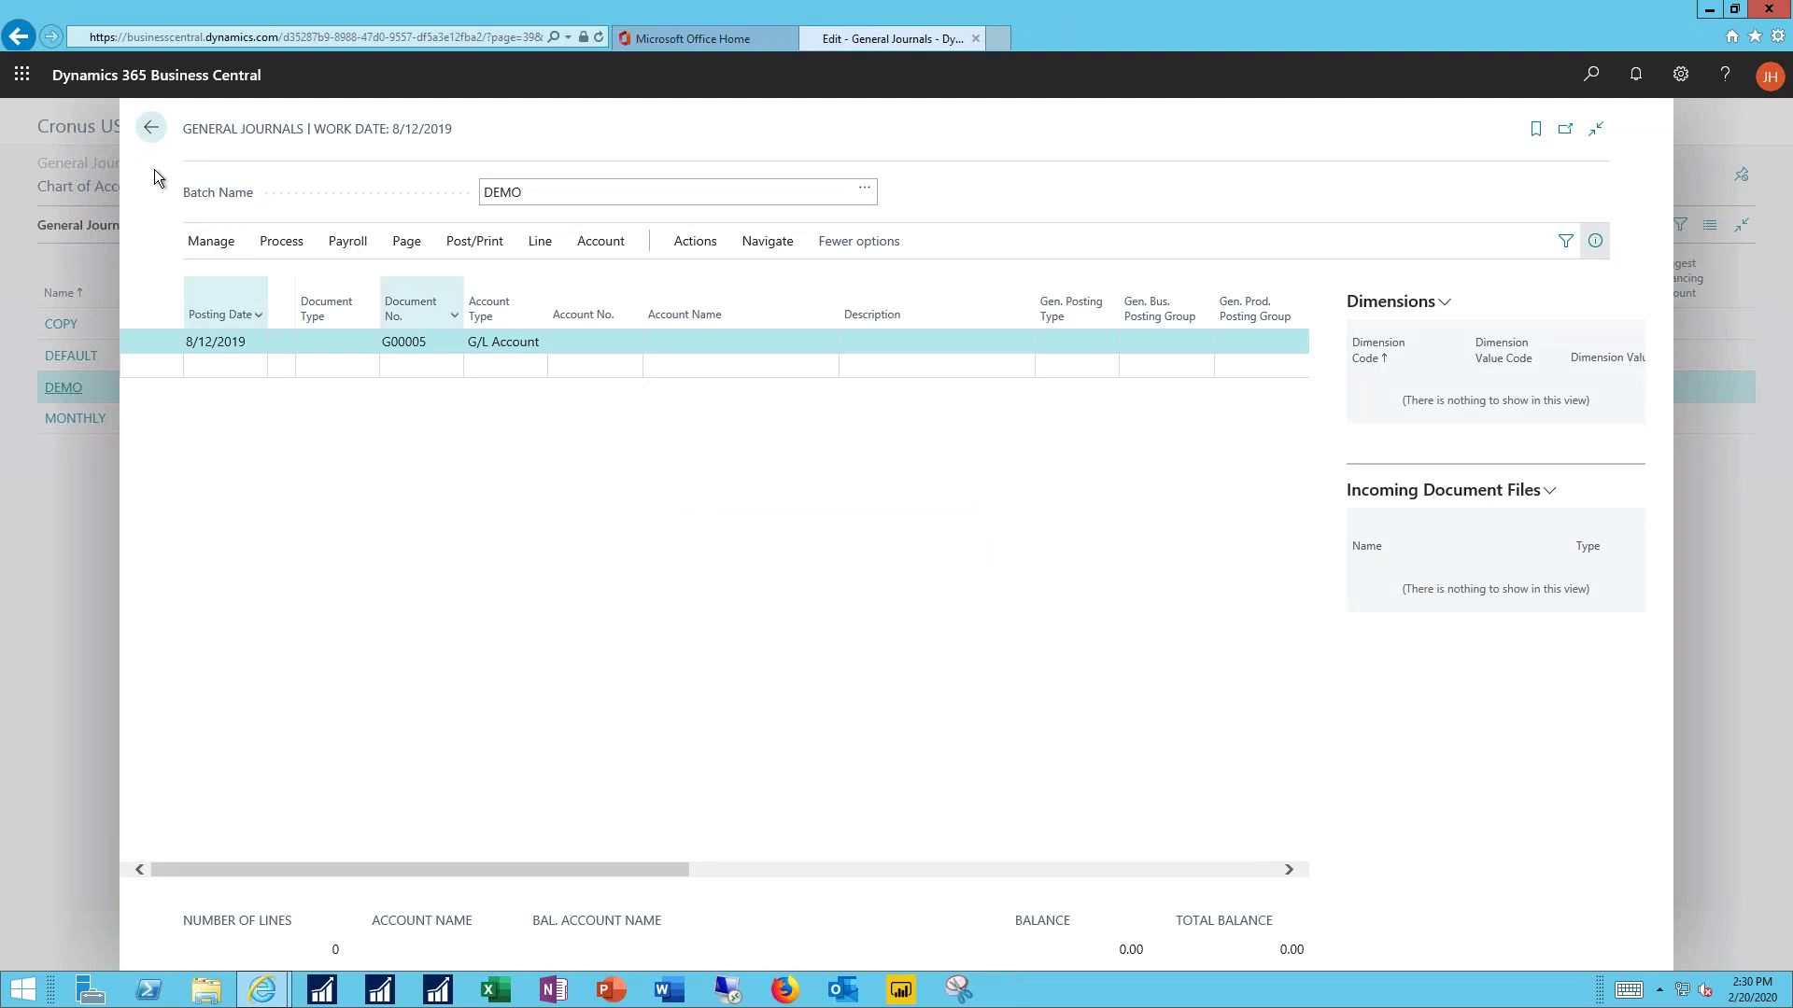
Step: In the Chart of Accounts, review the G/L entries behind 40120's -20,000.00 net change
left_click(142, 126)
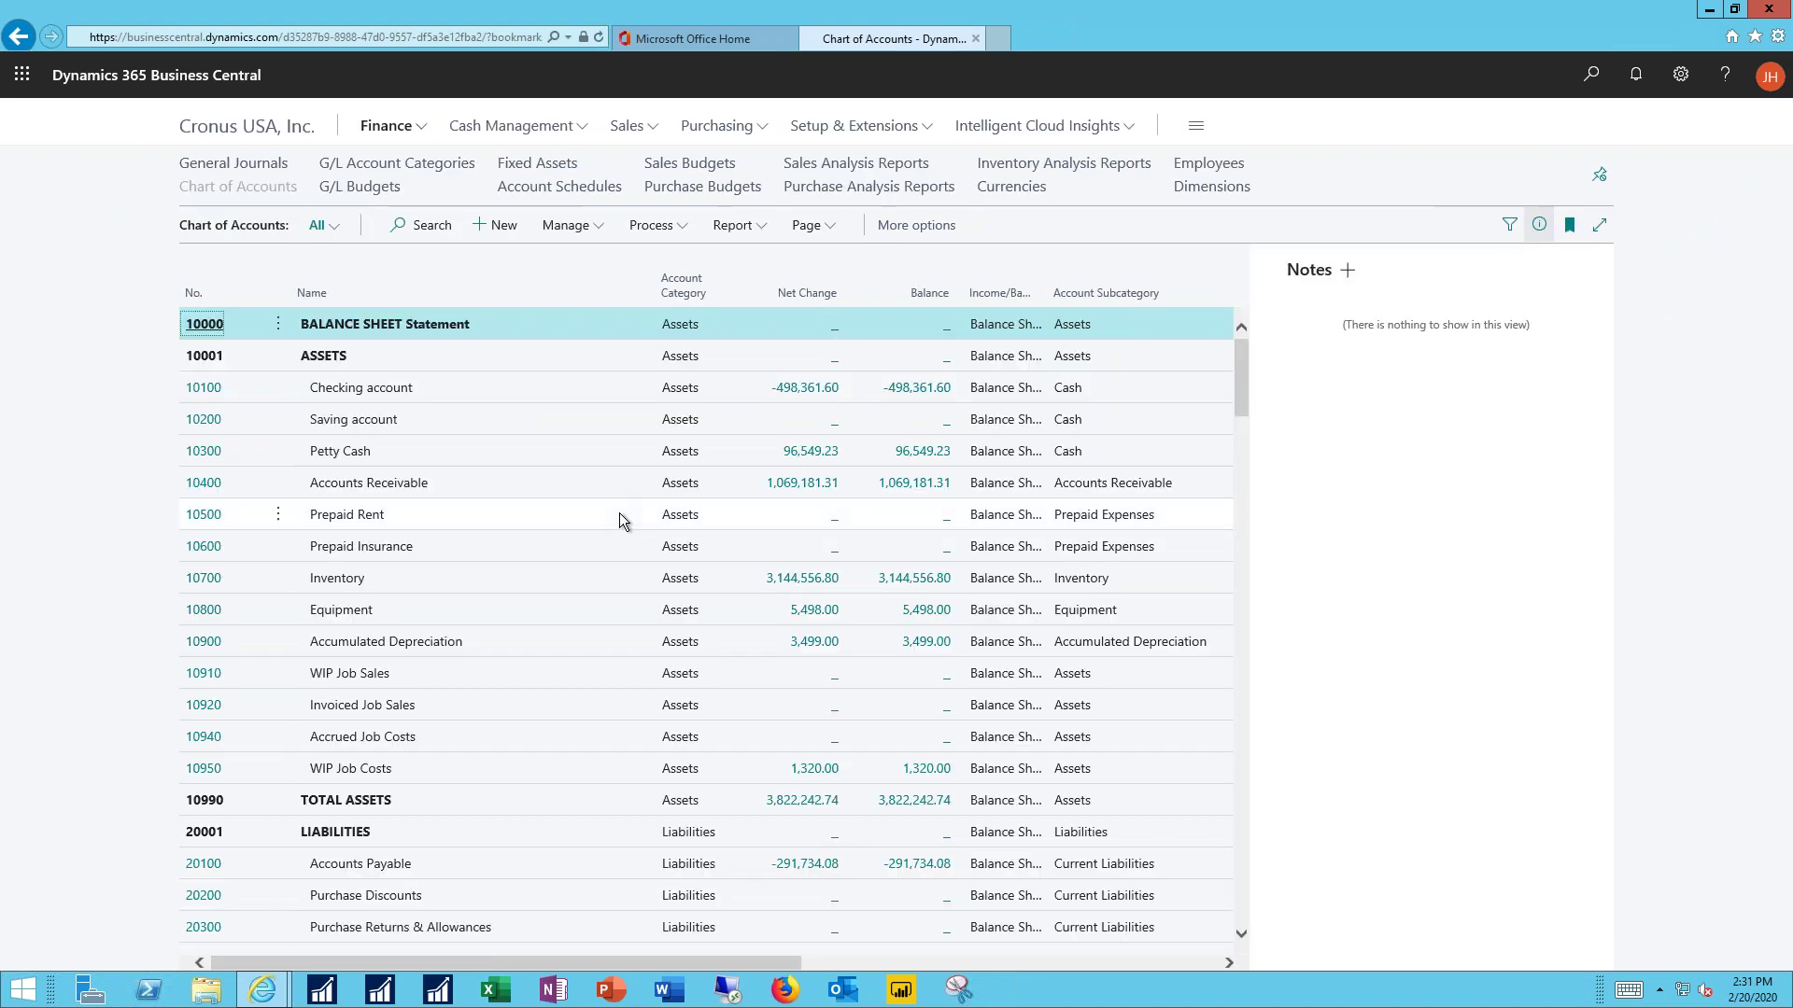
scroll(620, 514, "down", 10)
scroll(622, 515, "down", 2)
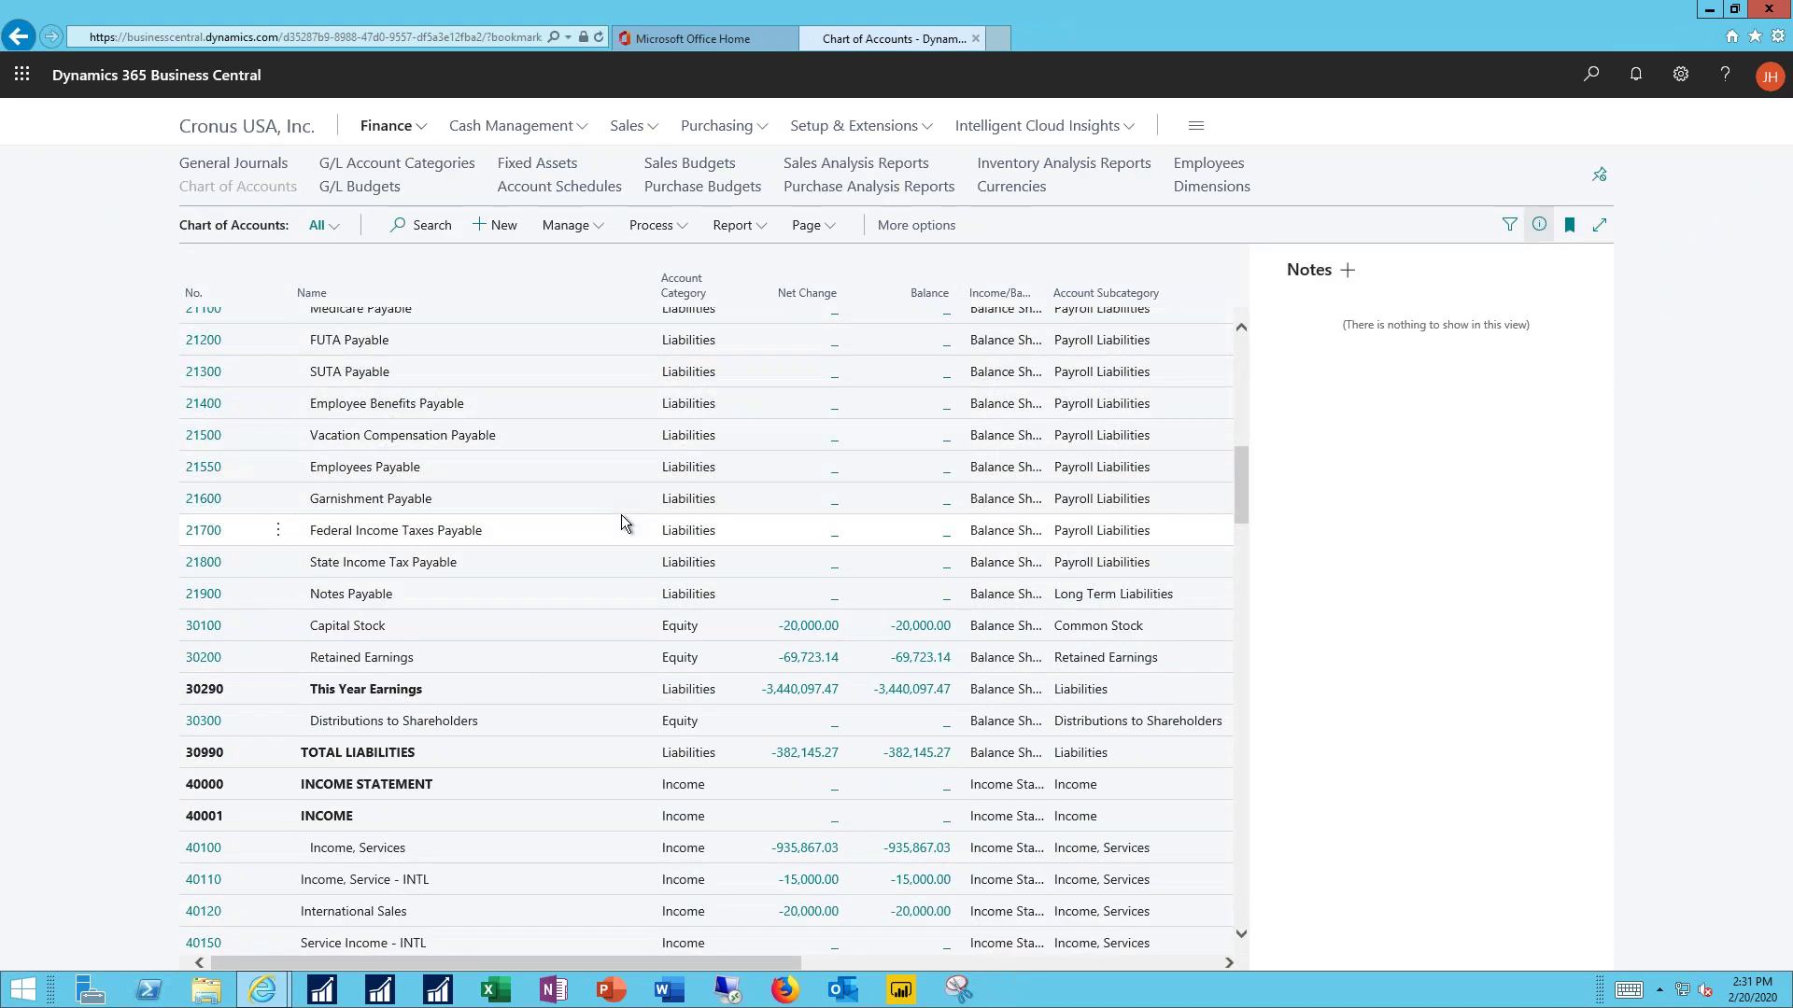
scroll(624, 521, "down", 9)
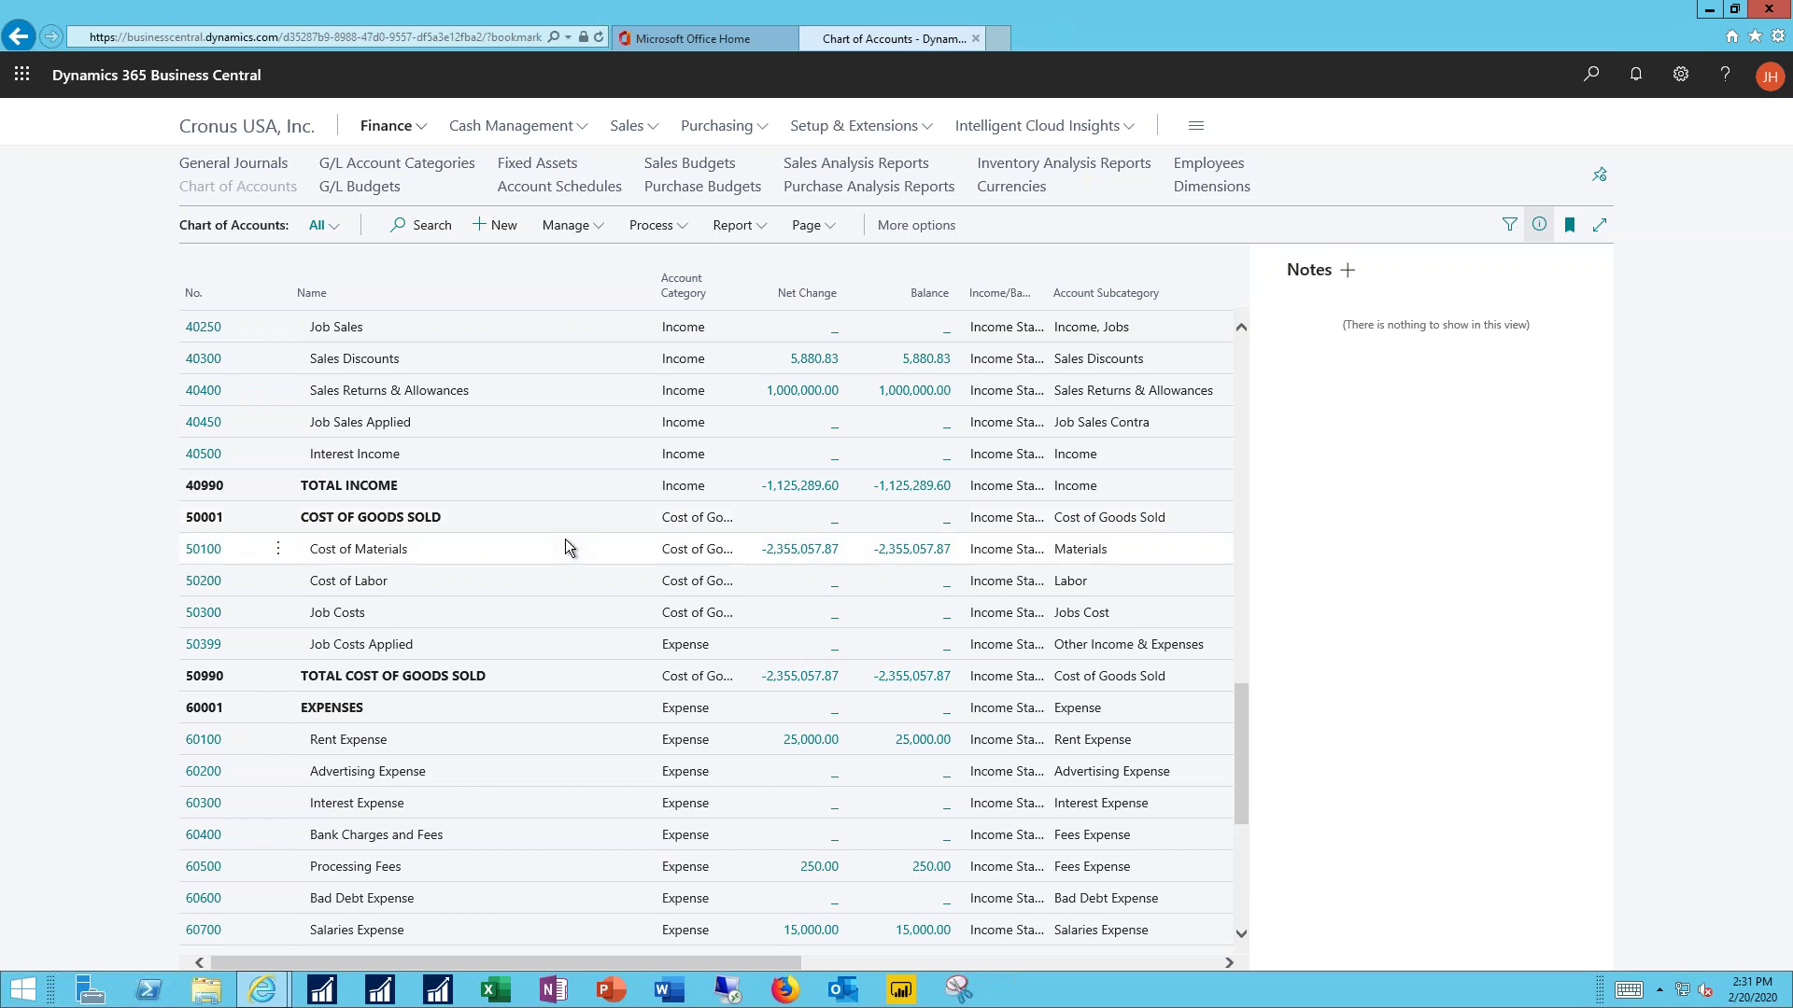
scroll(566, 546, "up", 3)
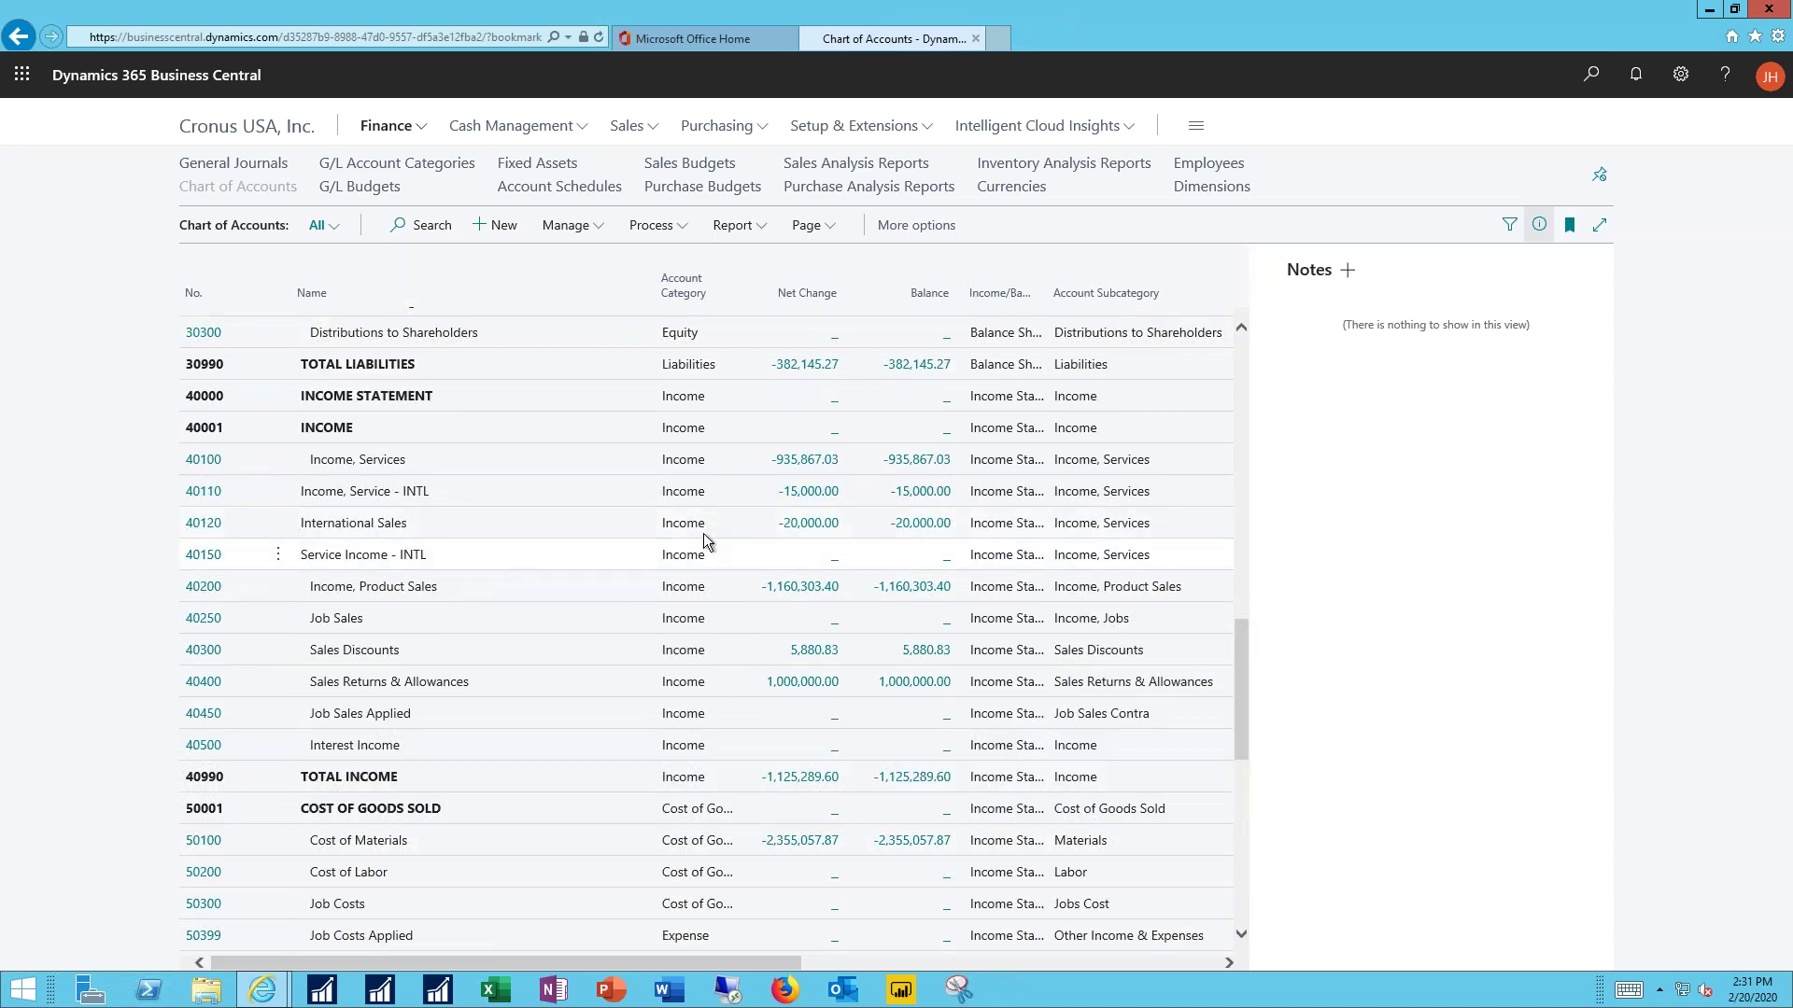
left_click(808, 534)
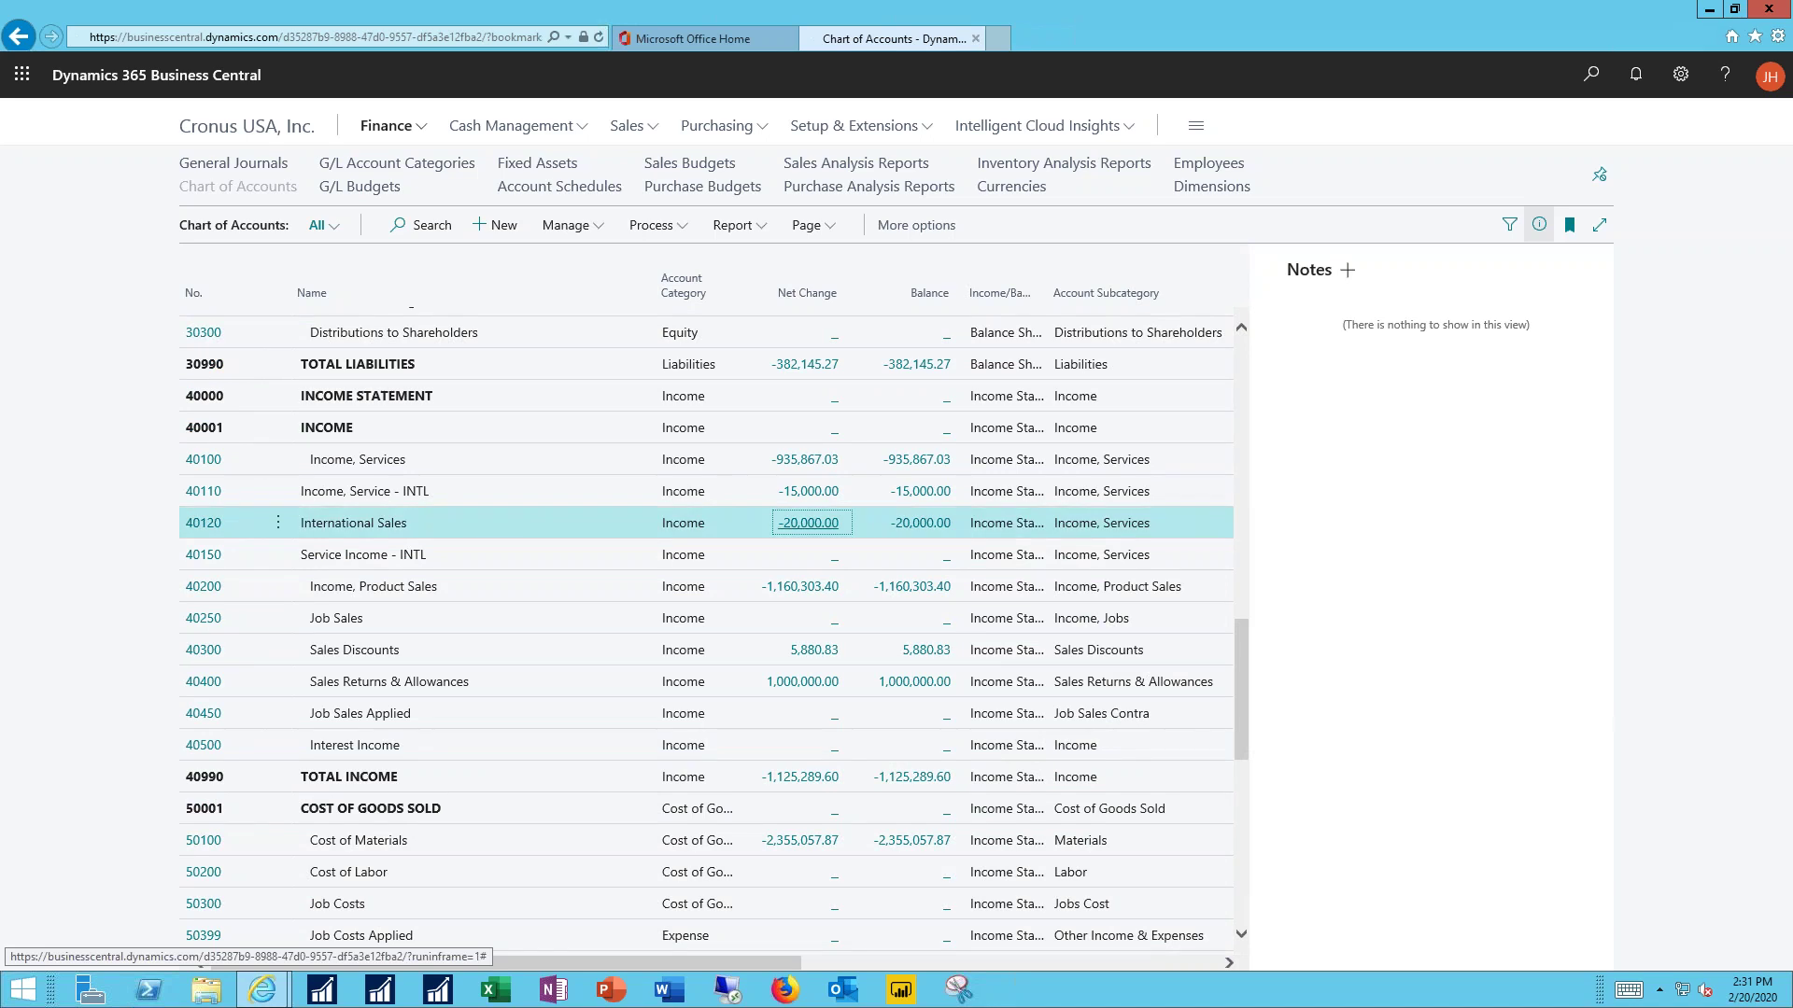
left_click(808, 523)
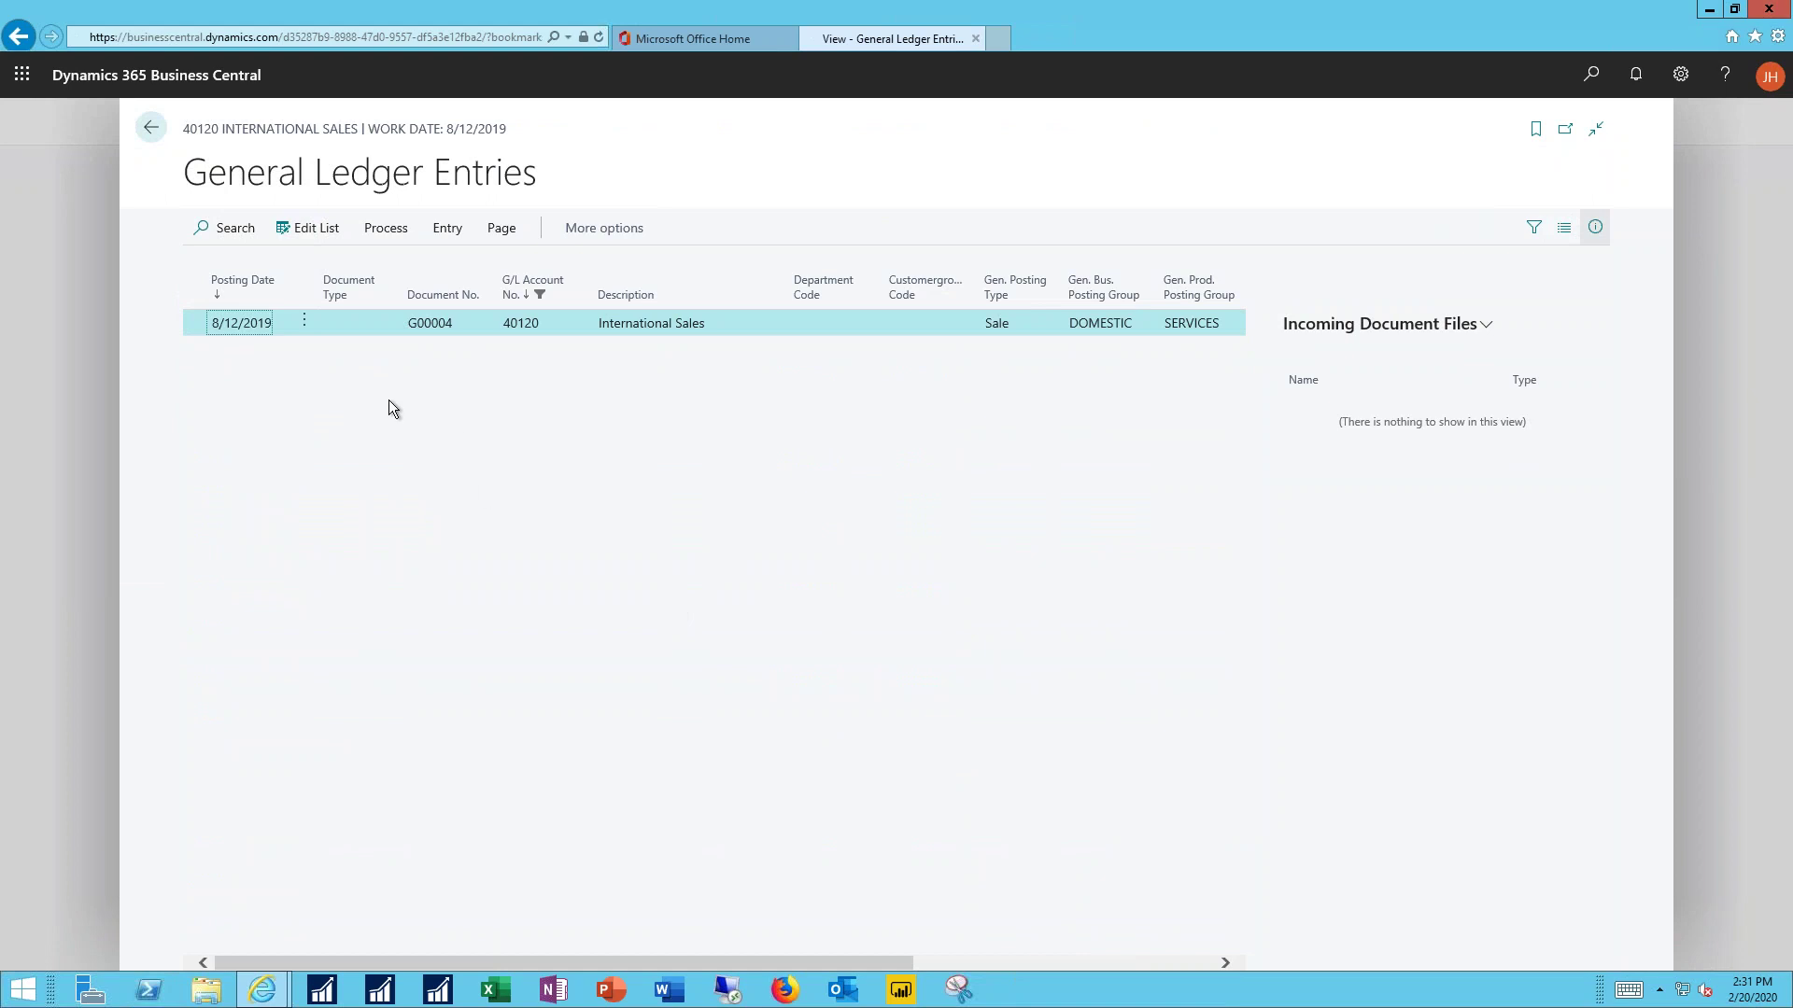
left_click(149, 132)
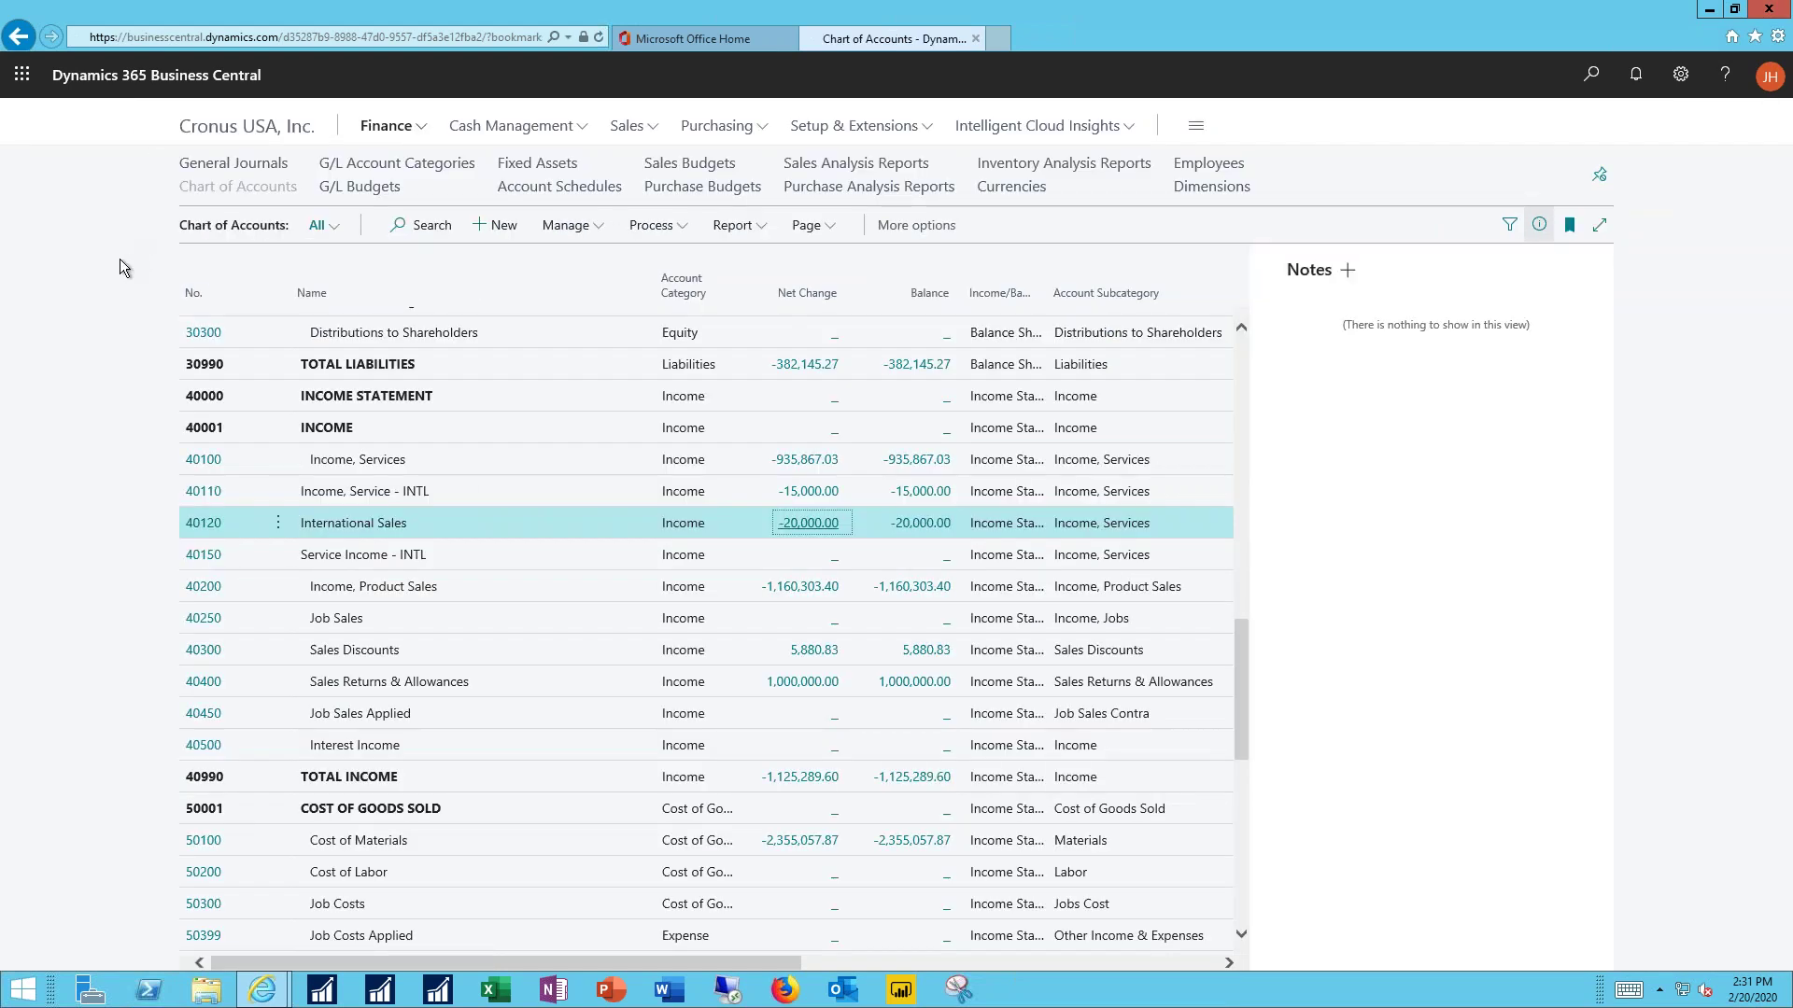